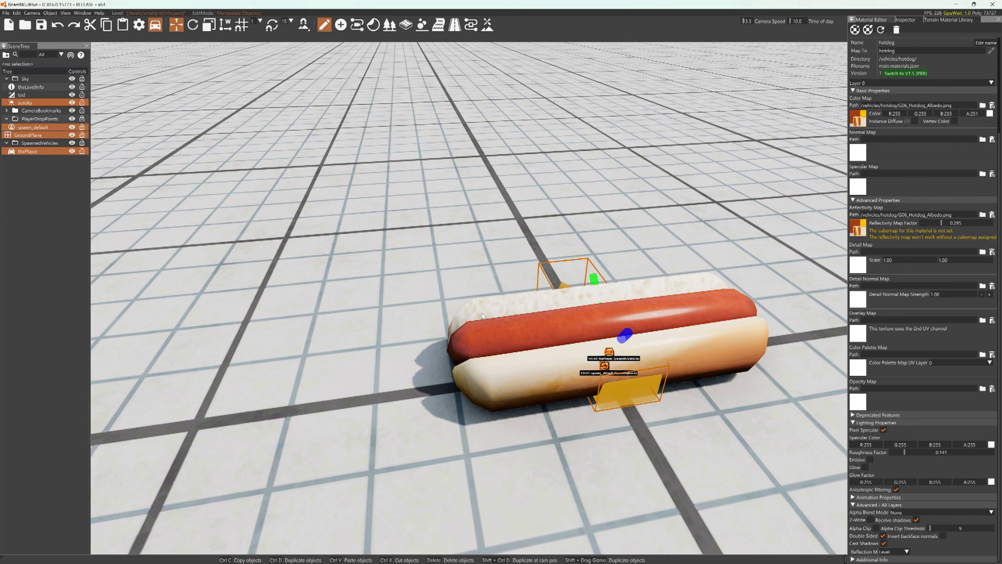
Lift the hot dog by its nodes and pull the sausage up off the bun
drag(473, 331, 514, 67)
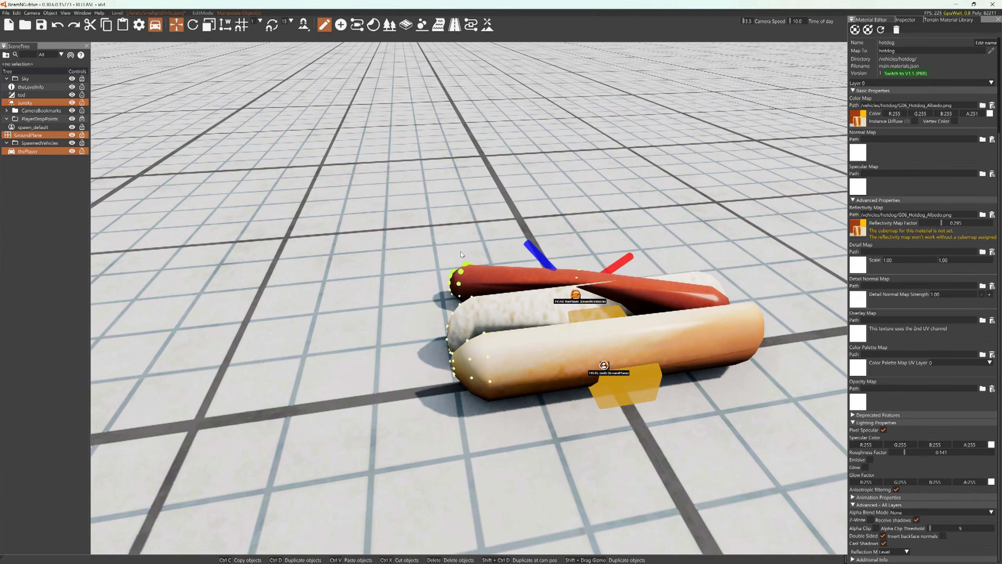
drag(463, 282, 581, 237)
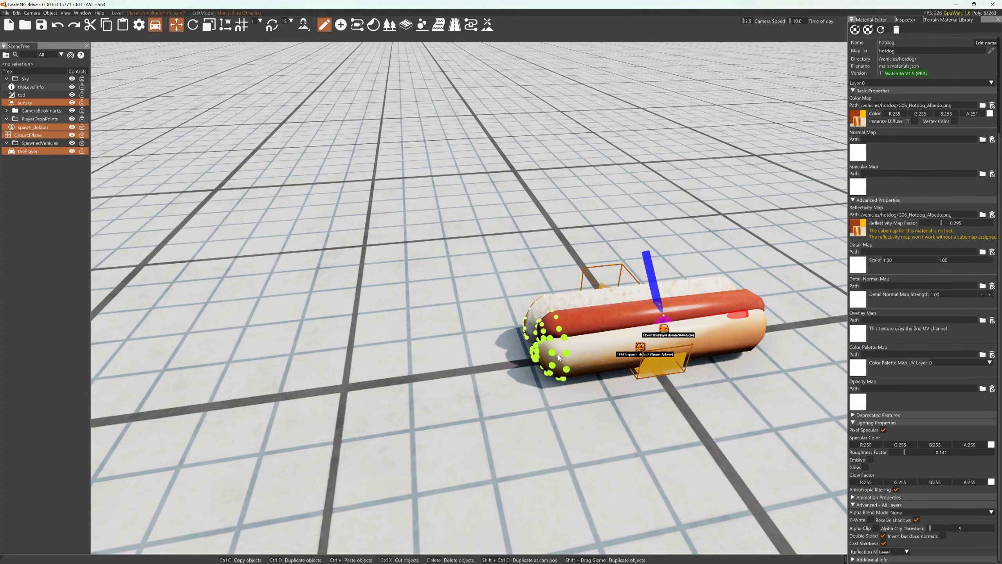
drag(564, 351, 562, 189)
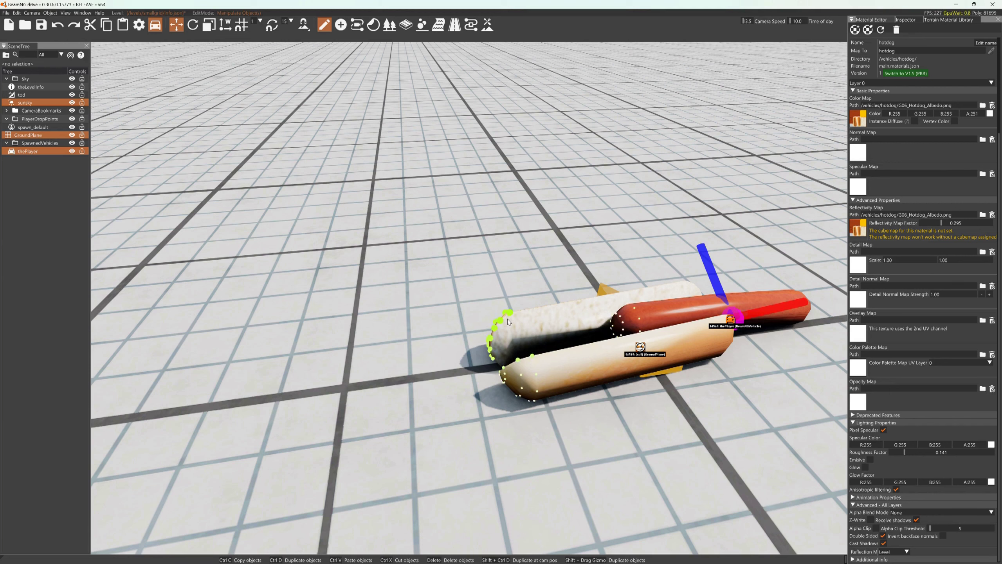
drag(507, 319, 507, 237)
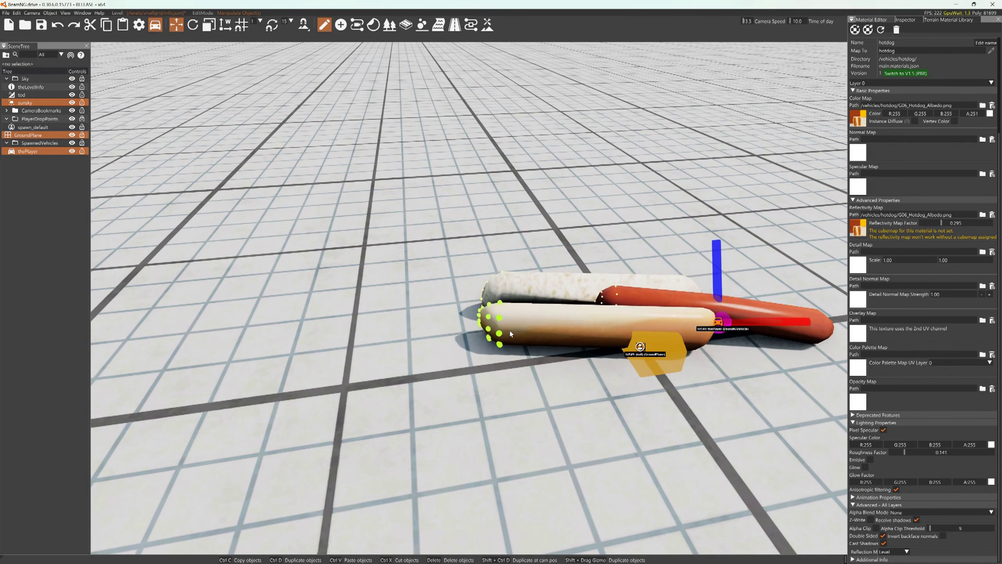
right_drag(496, 298, 631, 312)
key(a)
Hang the hot dog in the air, fling the sausage out of the bun, then shrink the game window
key(a)
ctrl+drag(670, 231, 676, 90)
middle_click(676, 89)
key(a)
right_drag(675, 89, 526, 239)
ctrl+drag(526, 240, 947, 20)
key(a)
right_drag(586, 163, 785, 149)
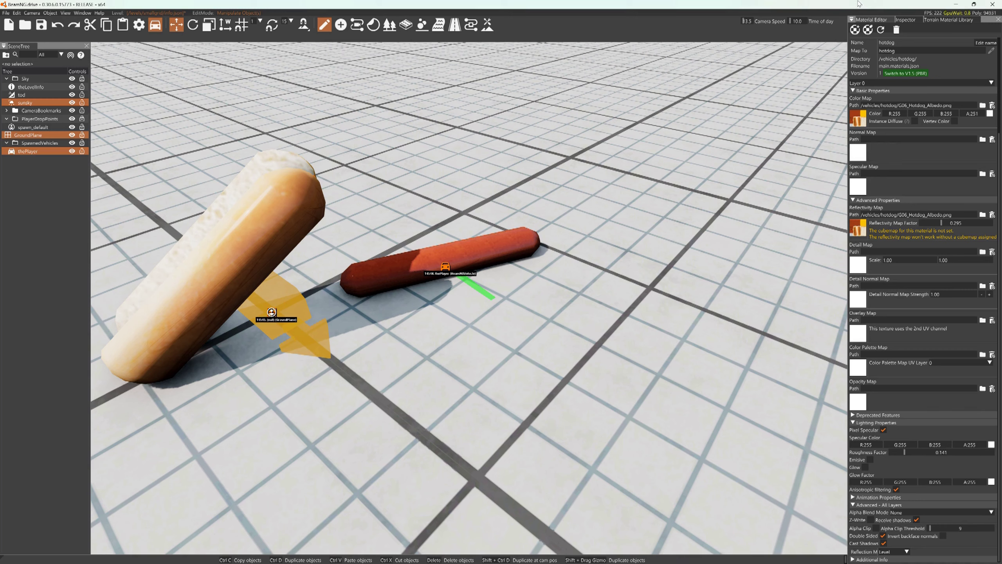
drag(858, 4, 506, 3)
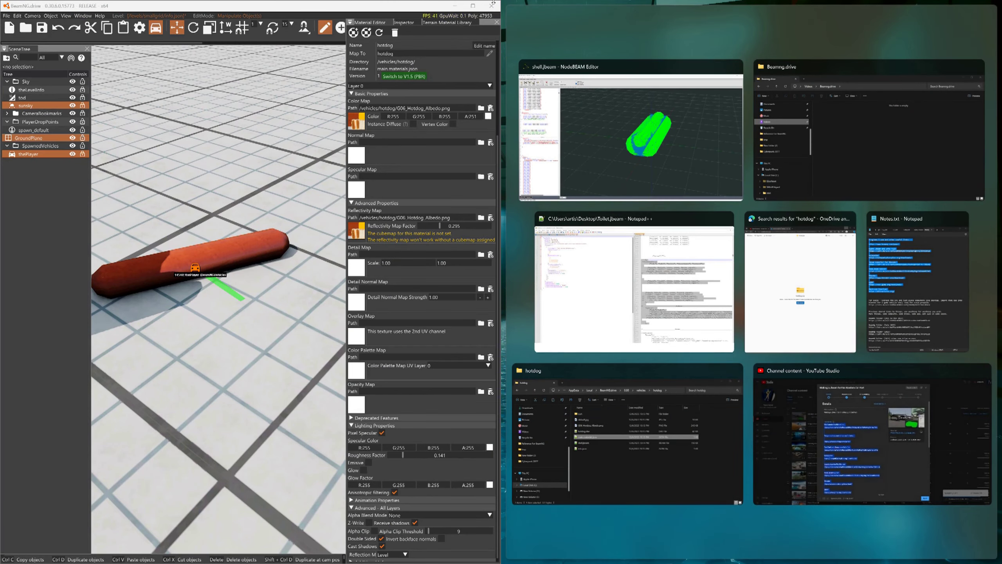
Snap NodeBEAM Editor to the right half of the screen and widen its code panel
click(595, 68)
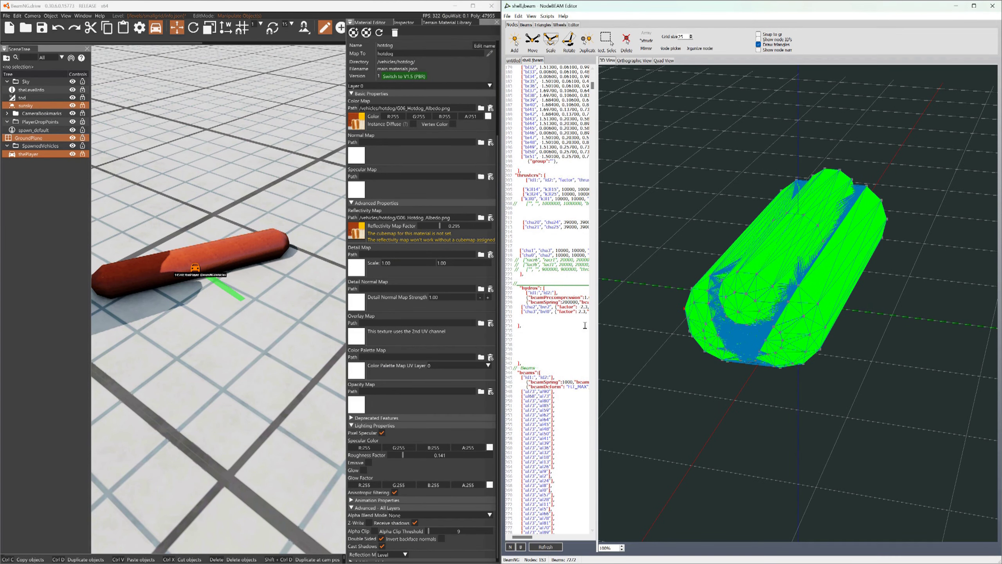
drag(597, 301, 709, 284)
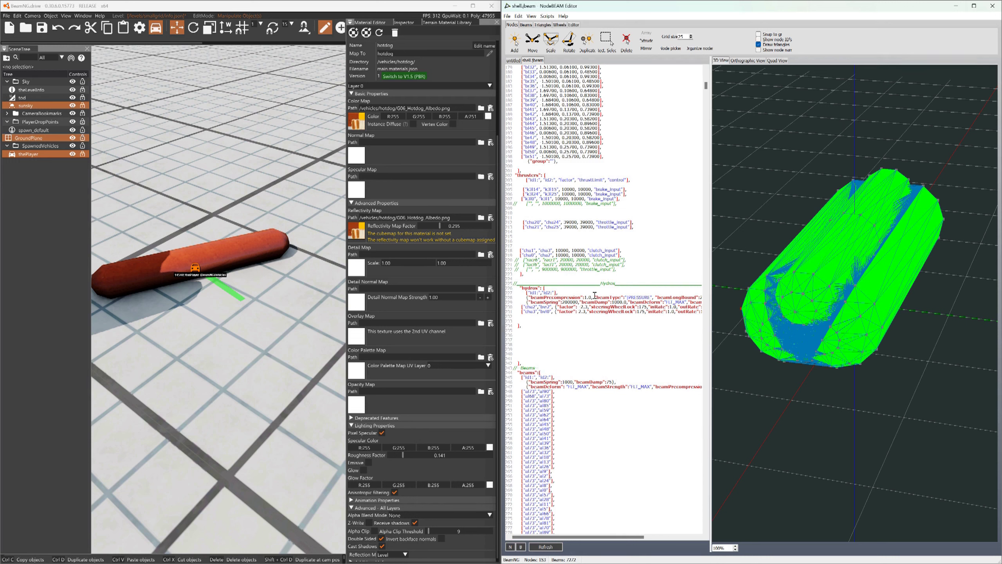
drag(710, 300, 738, 299)
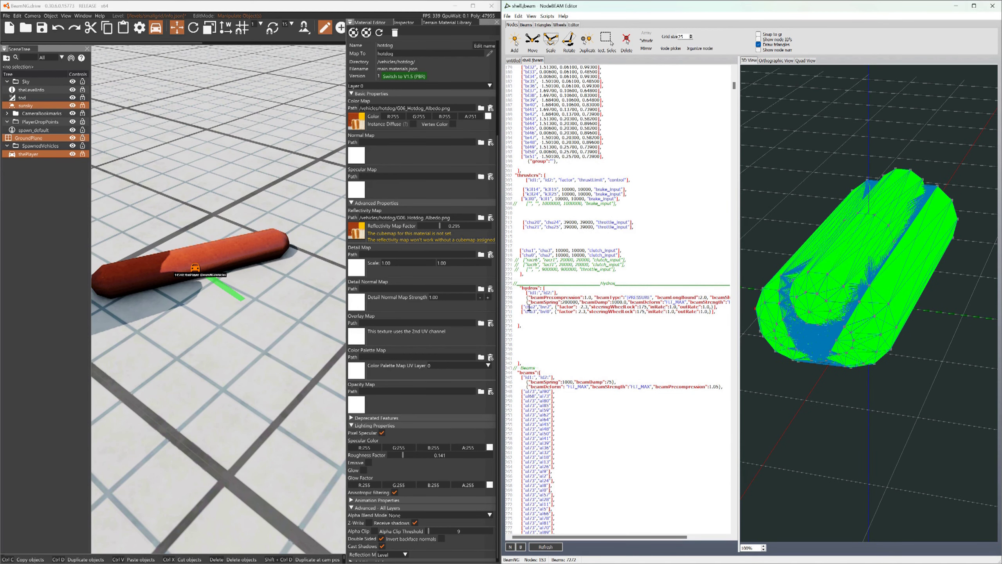
Delete node names cha2, bvr2 and bvl0 from hydros lines 230–231
drag(525, 306, 534, 307)
key(BackSpace)
drag(530, 307, 538, 307)
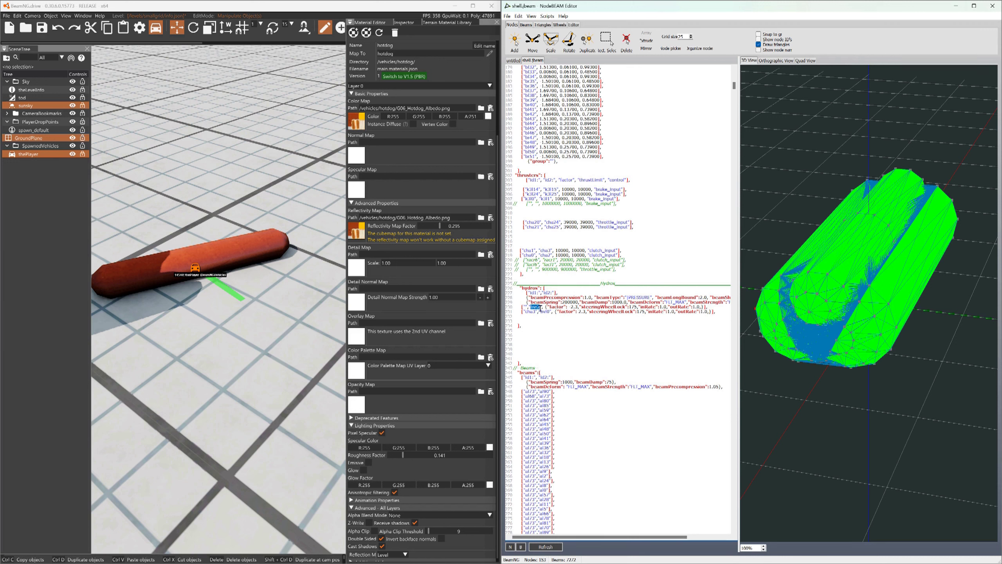
key(BackSpace)
drag(525, 312, 532, 312)
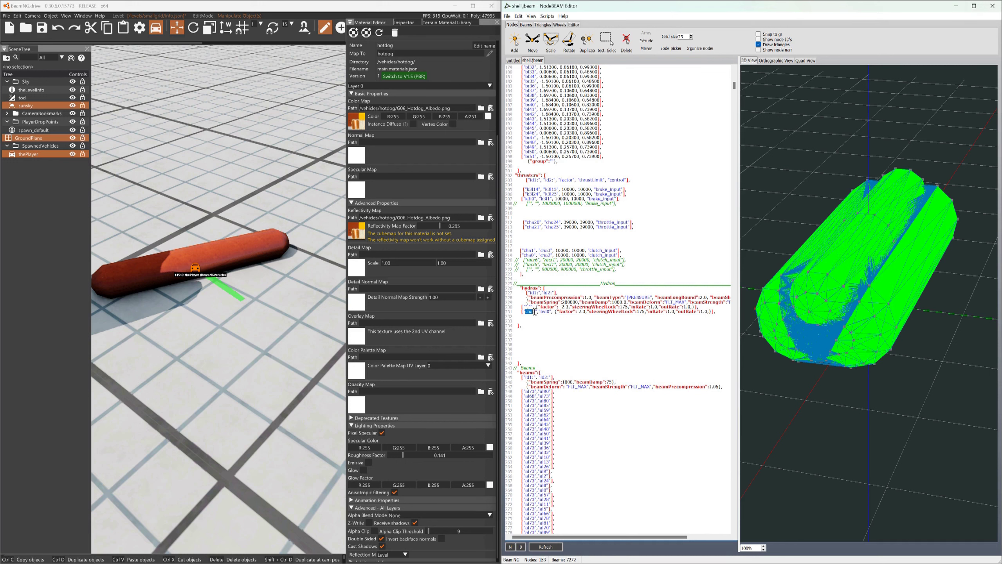
key(BackSpace)
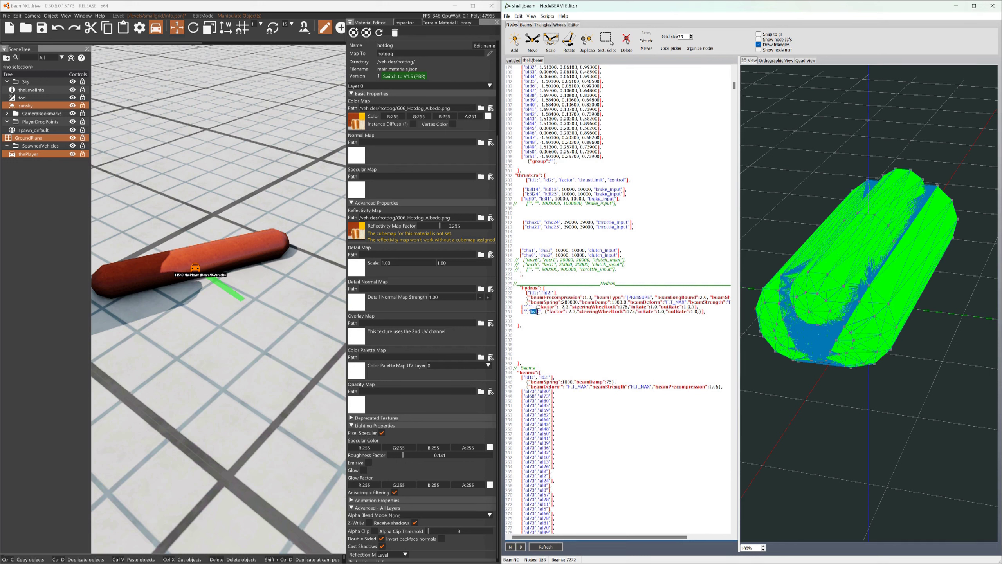
key(BackSpace)
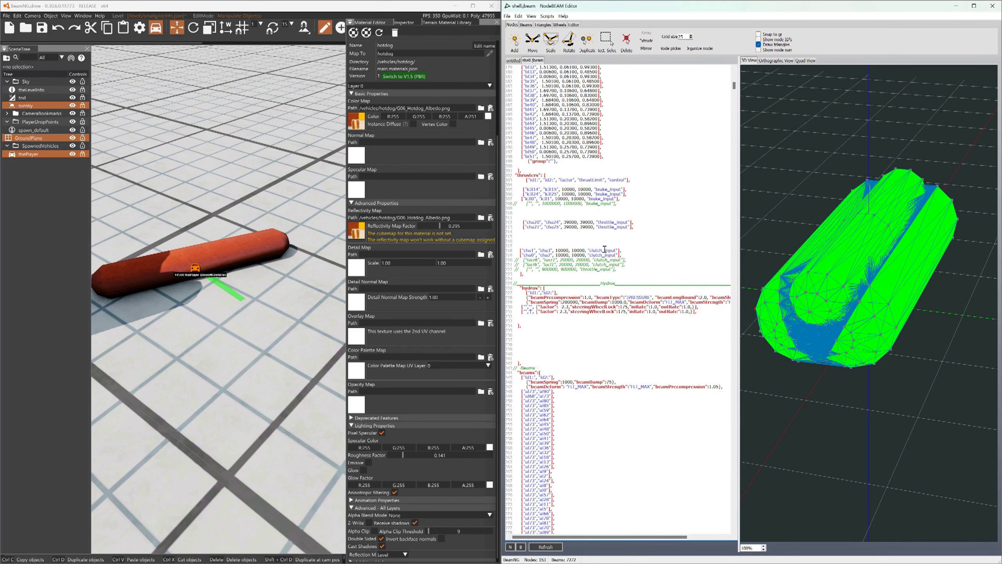
scroll(605, 248, up, 4)
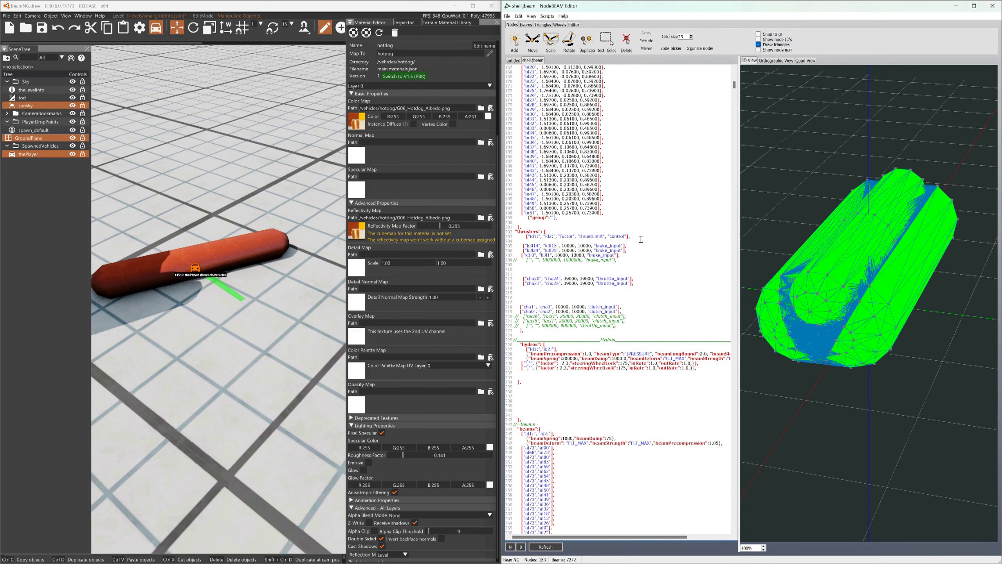
Turn on node name labels and orbit the mesh to a side-on view
click(760, 50)
middle_drag(789, 131, 790, 121)
drag(791, 121, 783, 124)
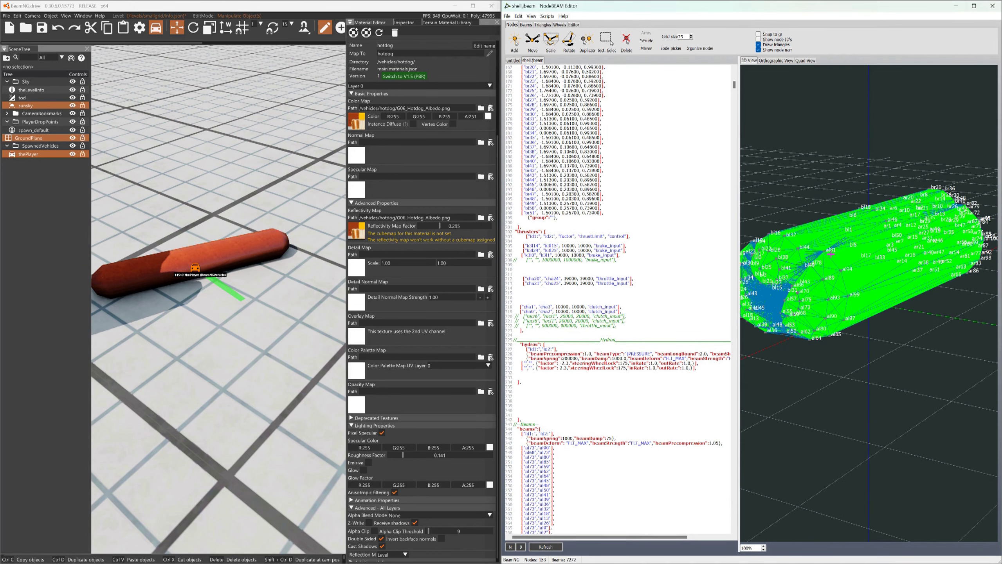
middle_drag(805, 206, 809, 202)
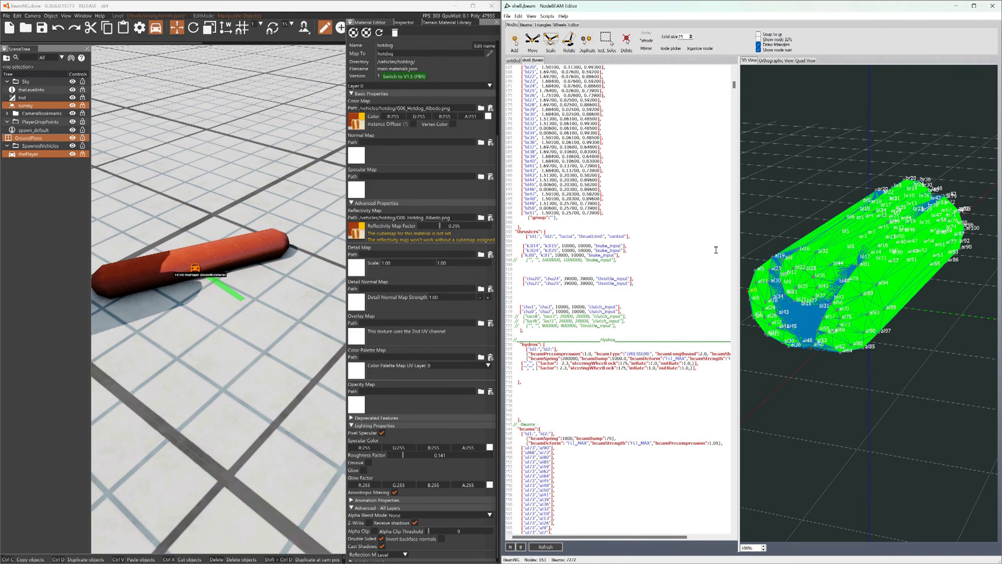
drag(734, 86, 735, 78)
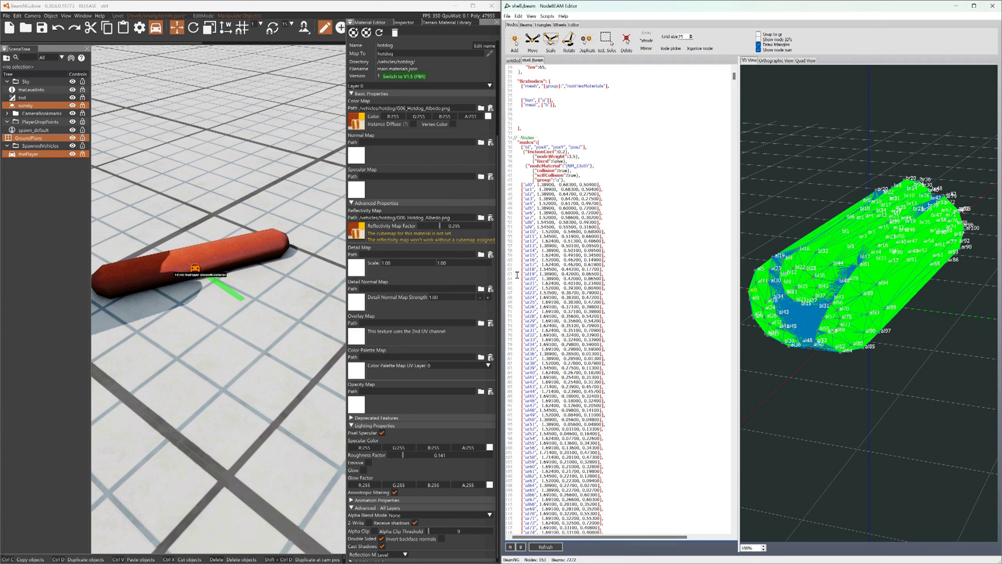
Copy the al19 node line and paste it into a blank line below br51
drag(517, 275, 615, 272)
drag(735, 77, 734, 87)
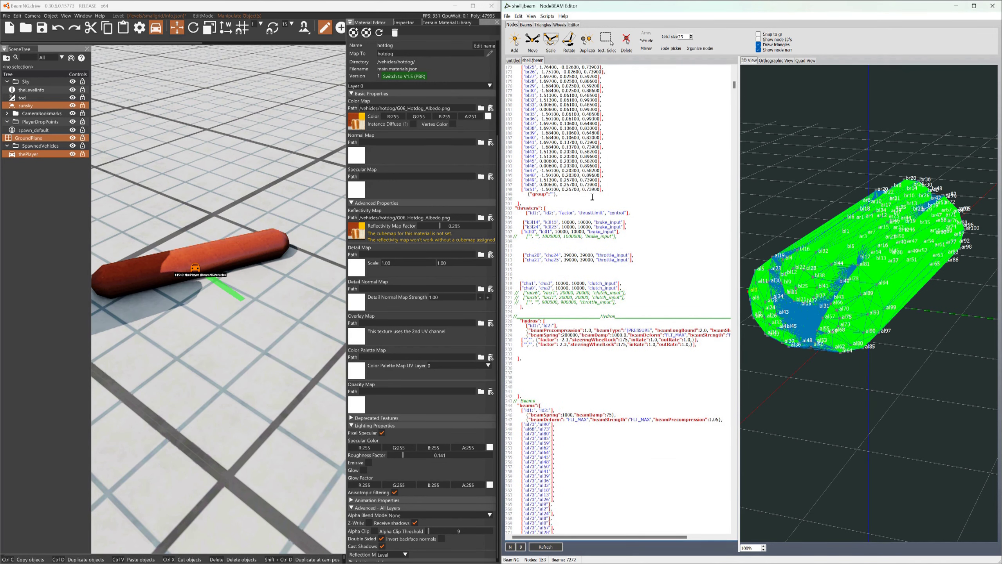
click(613, 189)
key(Return)
key(Return)
key(Return)
key(Return)
key(Return)
key(Return)
key(Return)
key(Return)
key(Return)
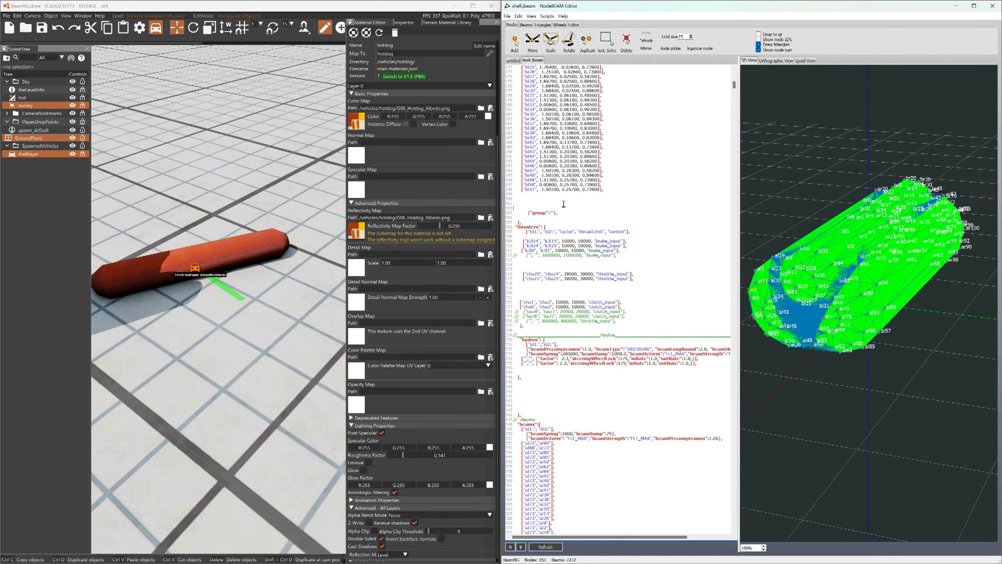
click(520, 207)
text(["al19", 1.18900, 0.42000, 0.86500],)
Select the al81 node entry higher up in the node list
scroll(581, 184, up, 15)
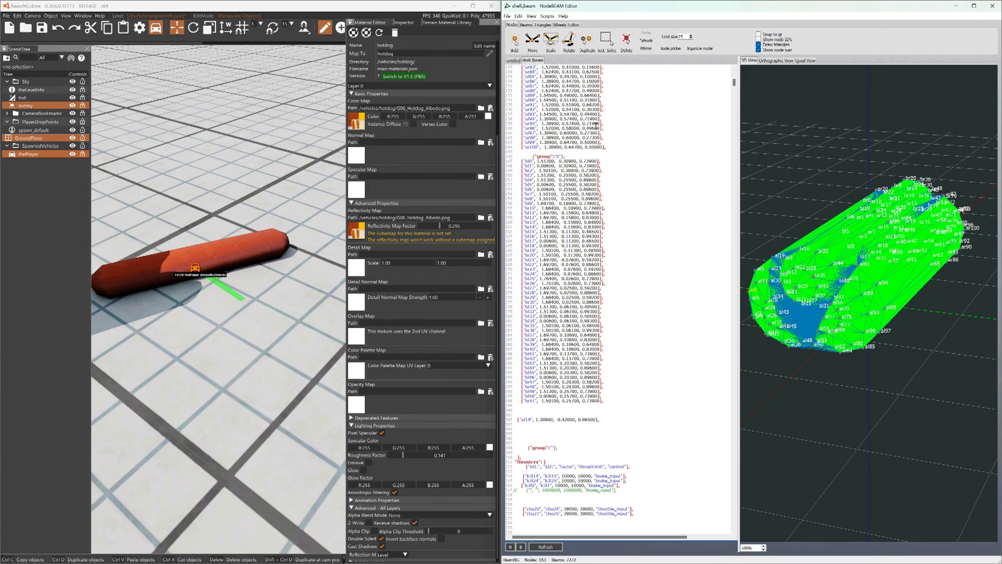
scroll(573, 92, up, 3)
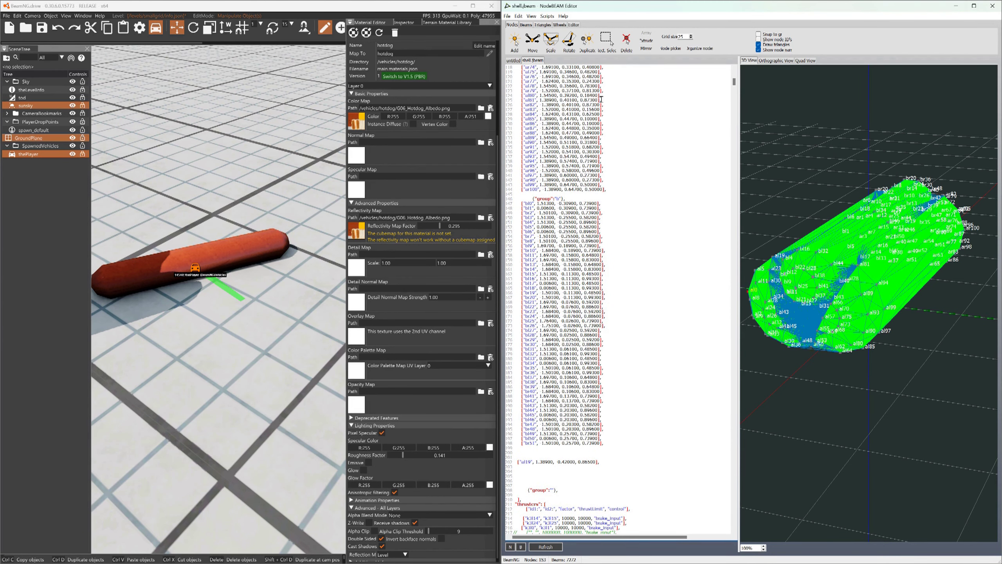
drag(601, 100, 495, 102)
key(ctrl+c)
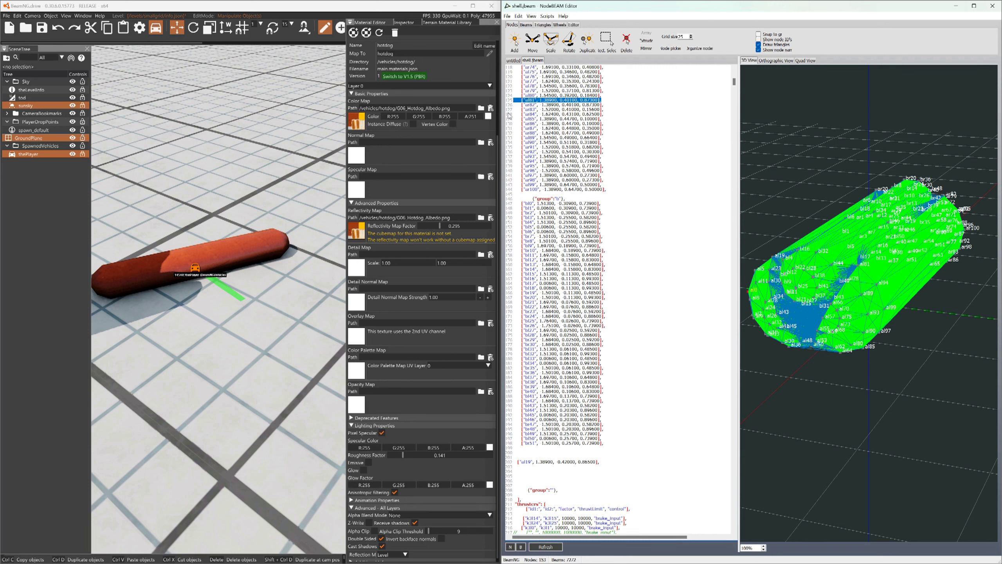
scroll(668, 328, down, 5)
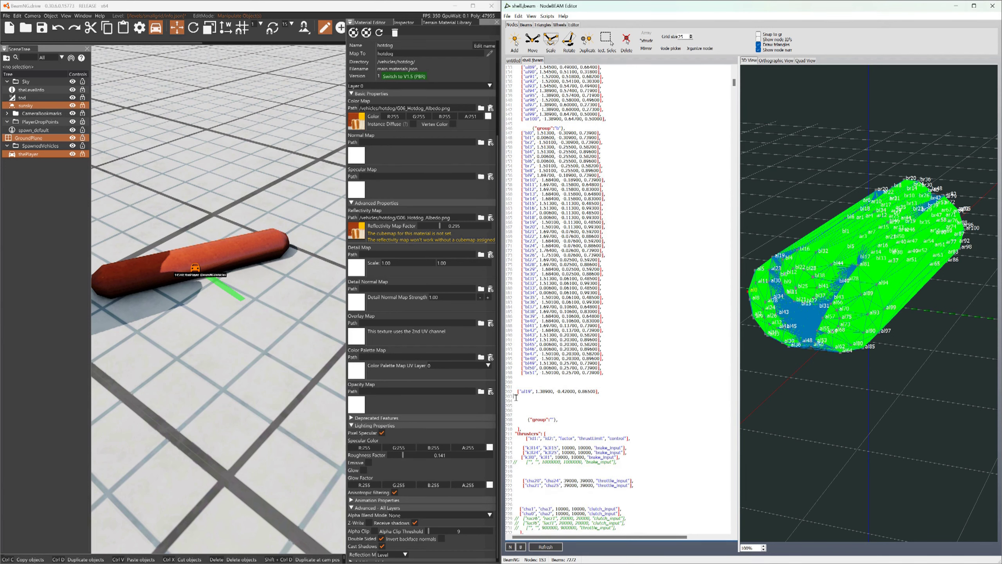
Paste the al81 entry below al19 and add the copied group b line above the new nodes
key(ctrl+v)
click(521, 392)
scroll(571, 277, up, 4)
drag(568, 185, 513, 185)
key(ctrl+c)
scroll(609, 342, down, 2)
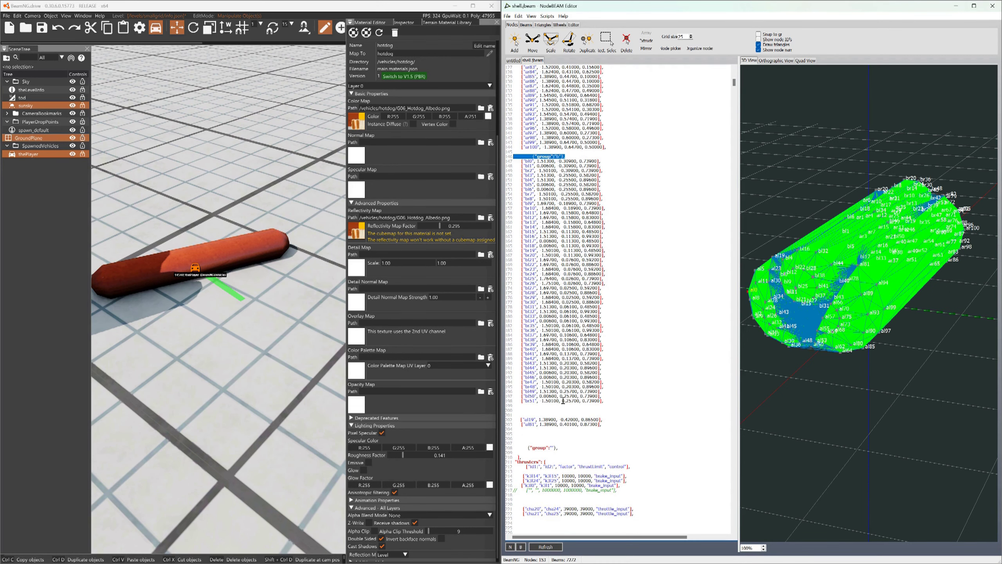
click(523, 413)
key(ctrl+v)
text(z)
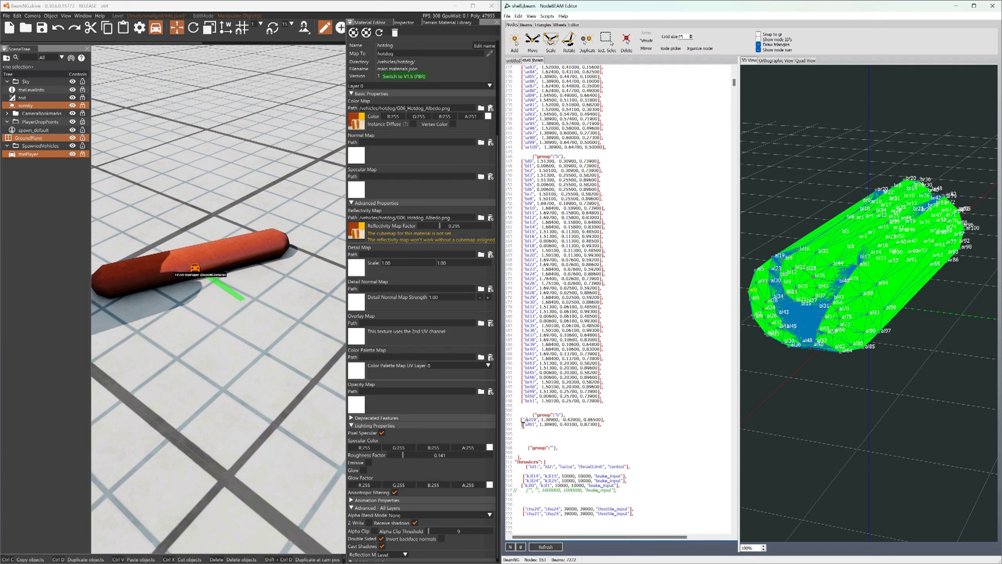
text(z)
Scroll up to the al36 node entry and select it
scroll(632, 147, up, 8)
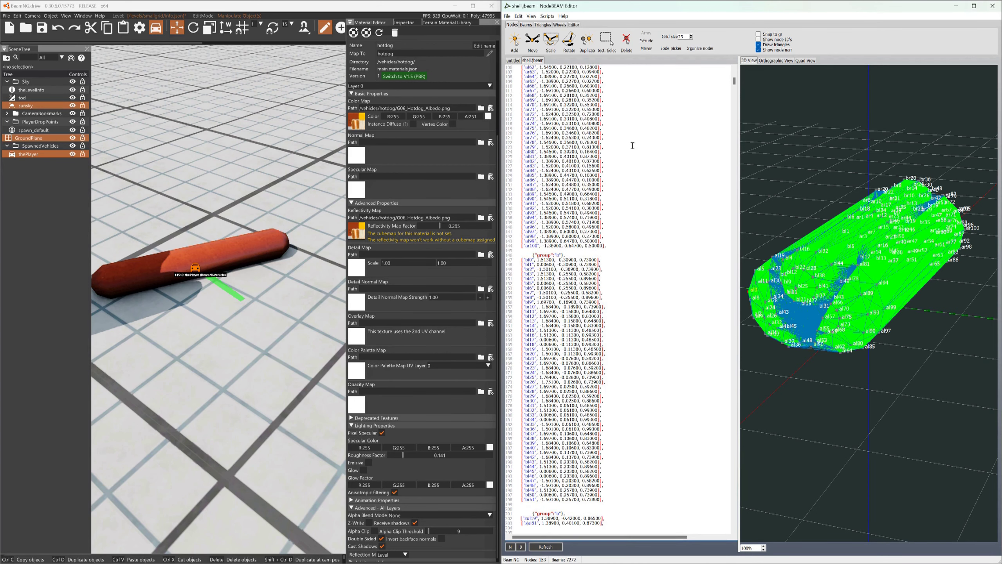
scroll(735, 84, up, 10)
drag(736, 84, 736, 80)
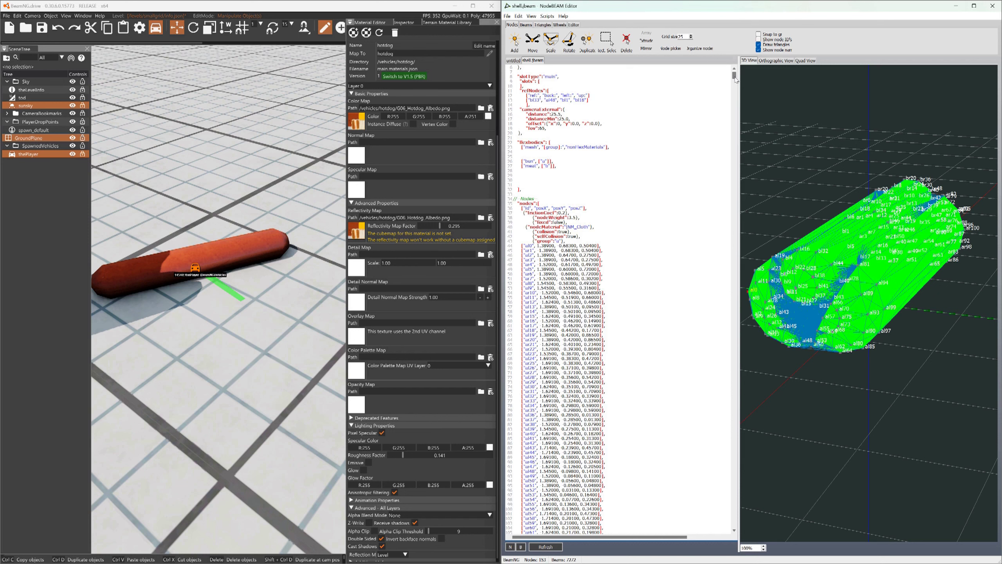
drag(735, 80, 736, 82)
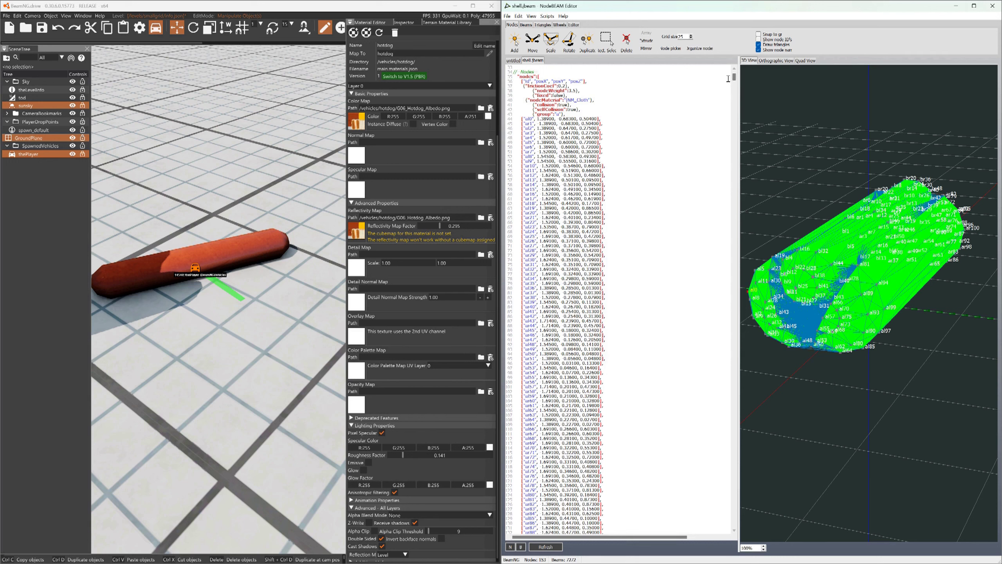
drag(734, 77, 735, 83)
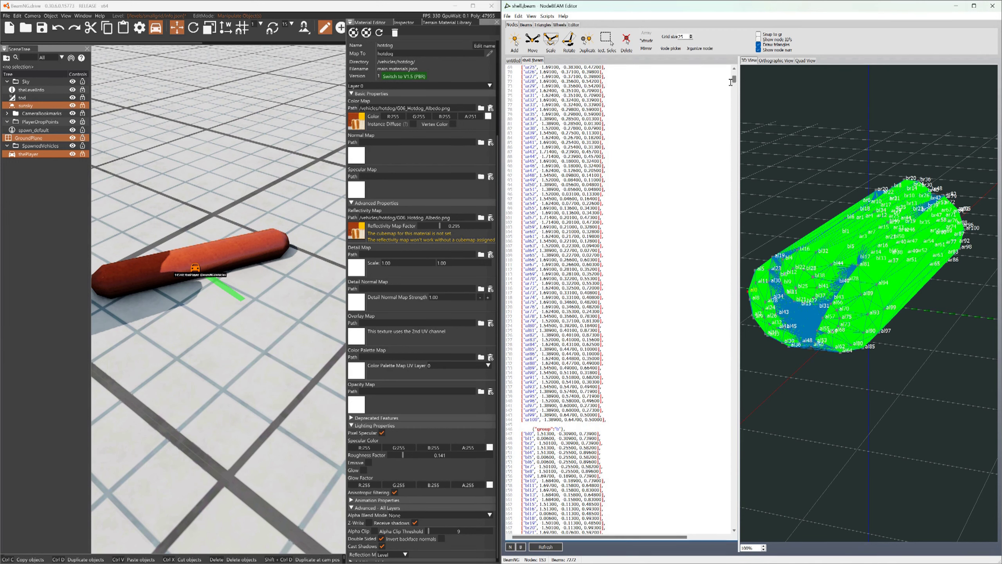
drag(513, 119, 609, 120)
key(ctrl+c)
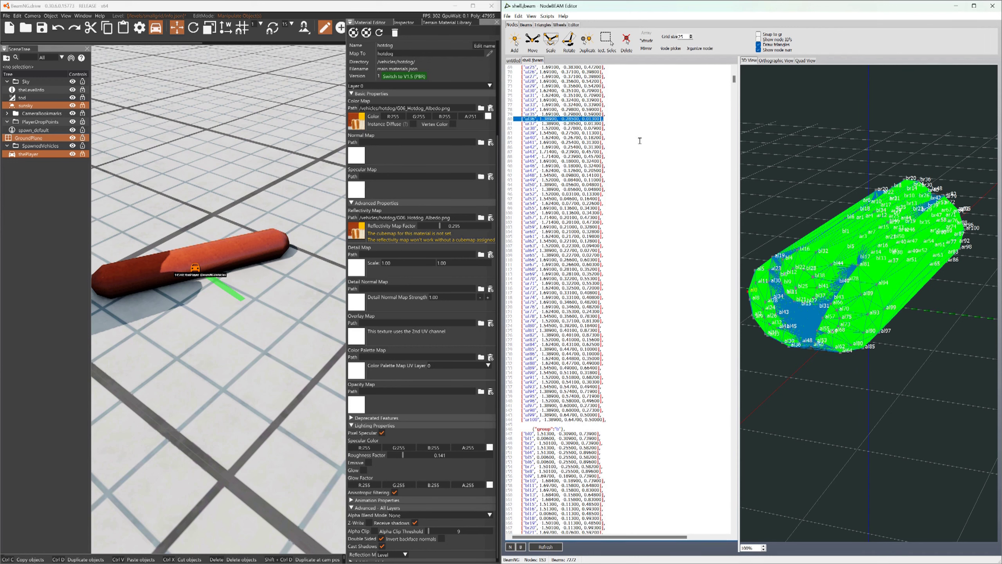
scroll(639, 137, down, 10)
drag(735, 81, 733, 89)
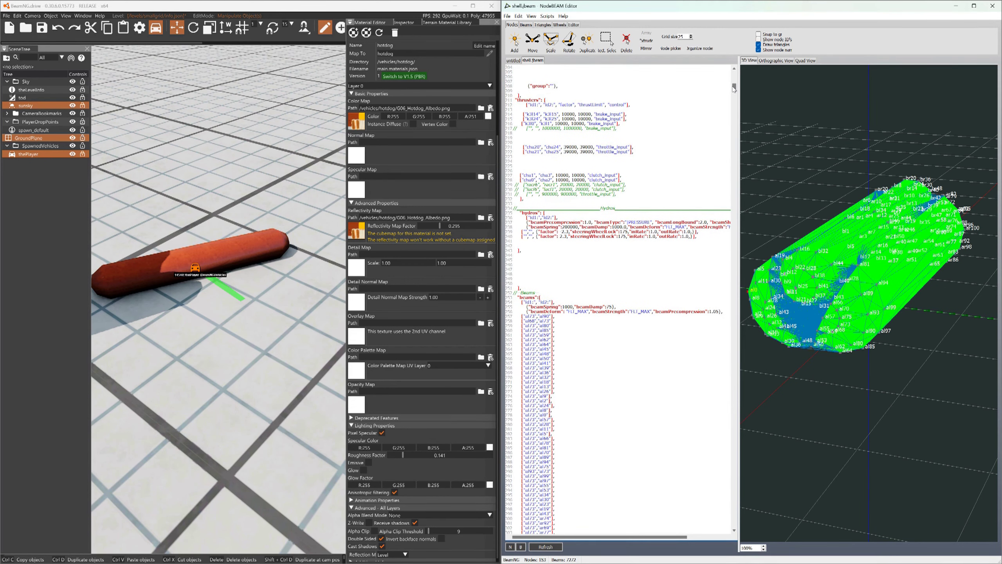
Open blank lines after the last node and paste the al36 node line there
drag(735, 89, 734, 87)
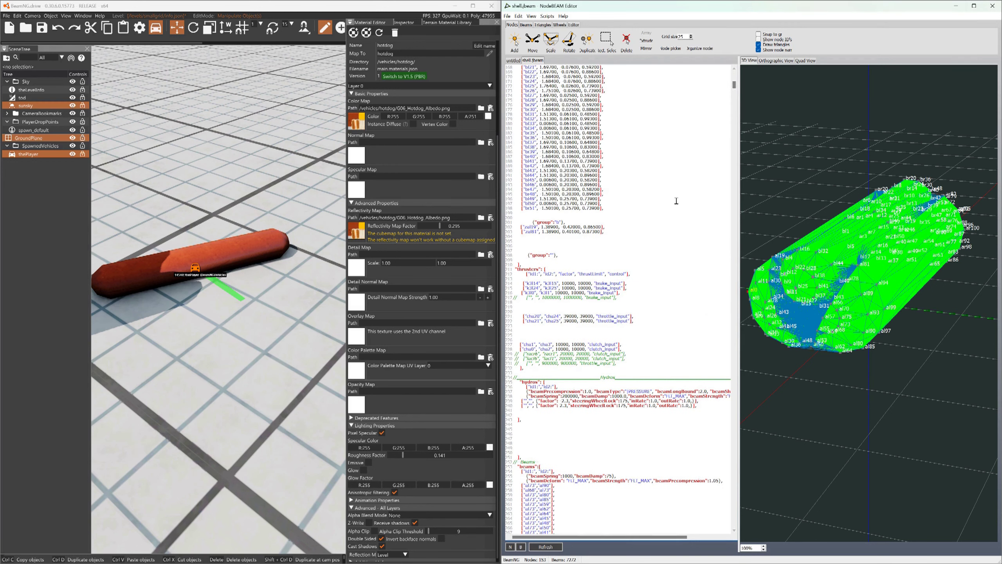
click(611, 233)
key(Return)
key(Return)
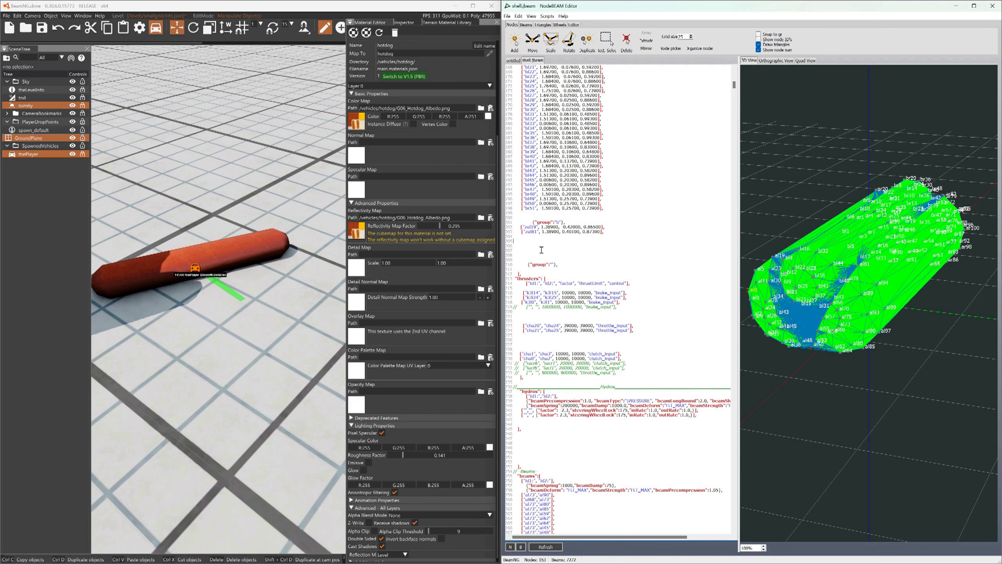
key(ctrl+v)
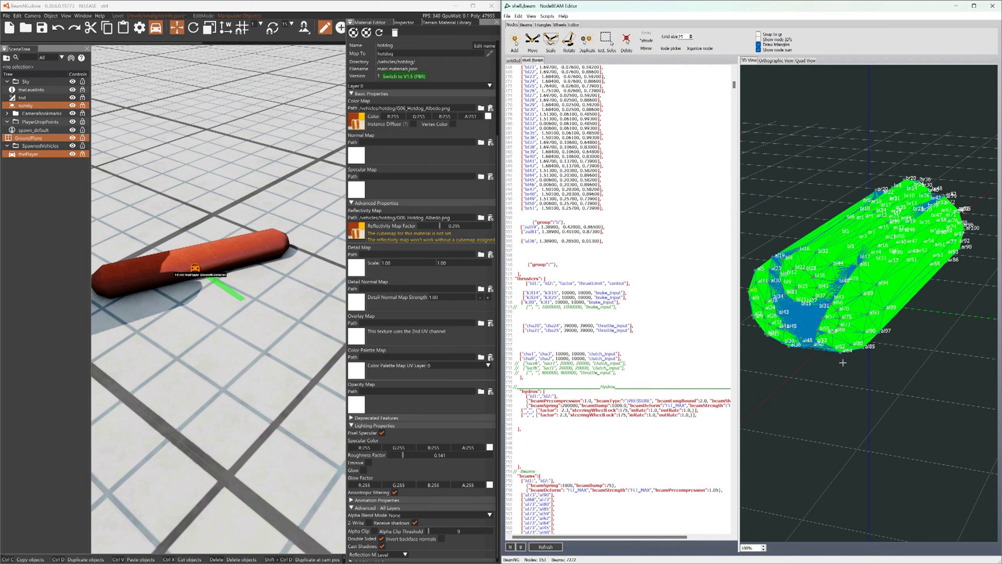
scroll(691, 170, up, 17)
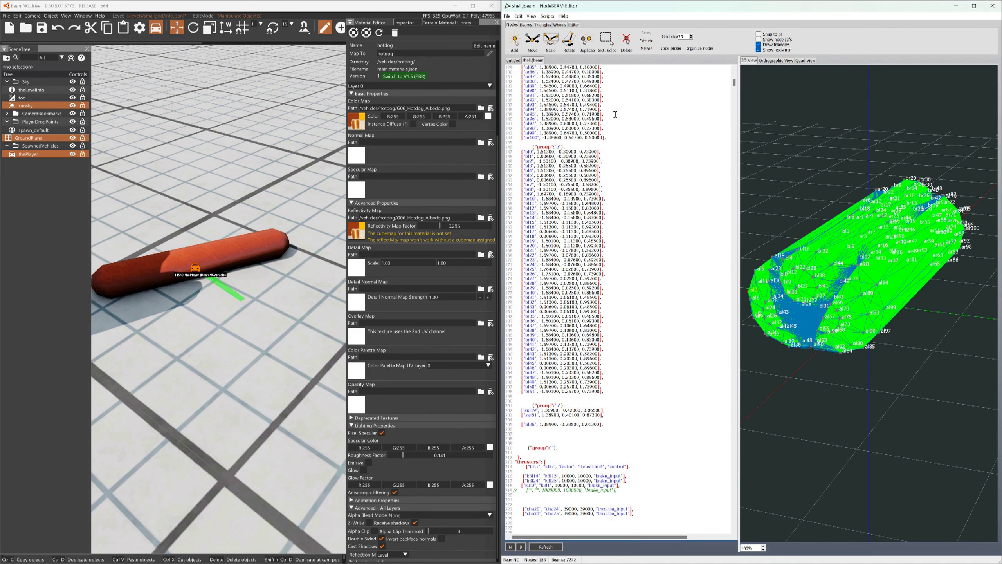
scroll(607, 106, up, 8)
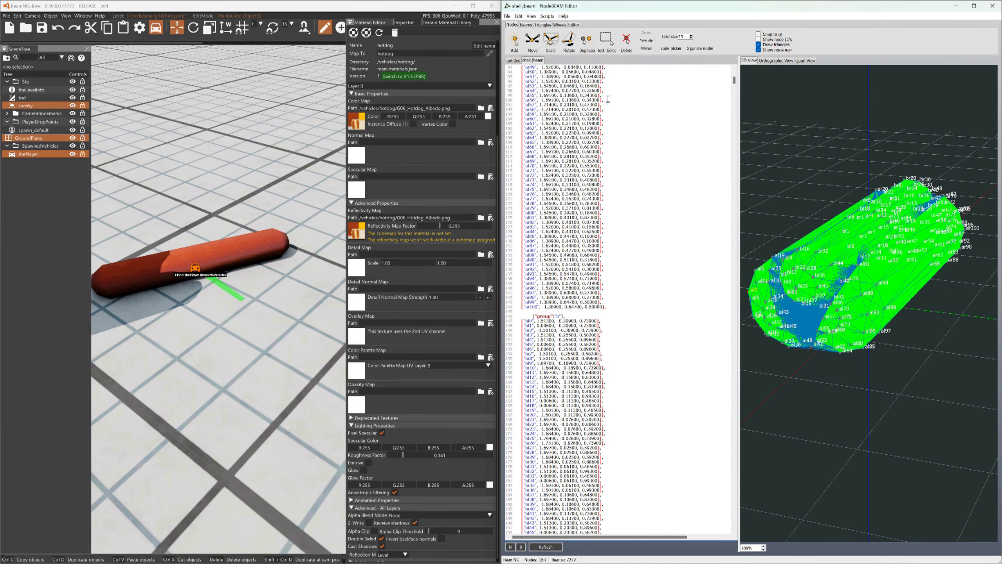
scroll(608, 107, up, 2)
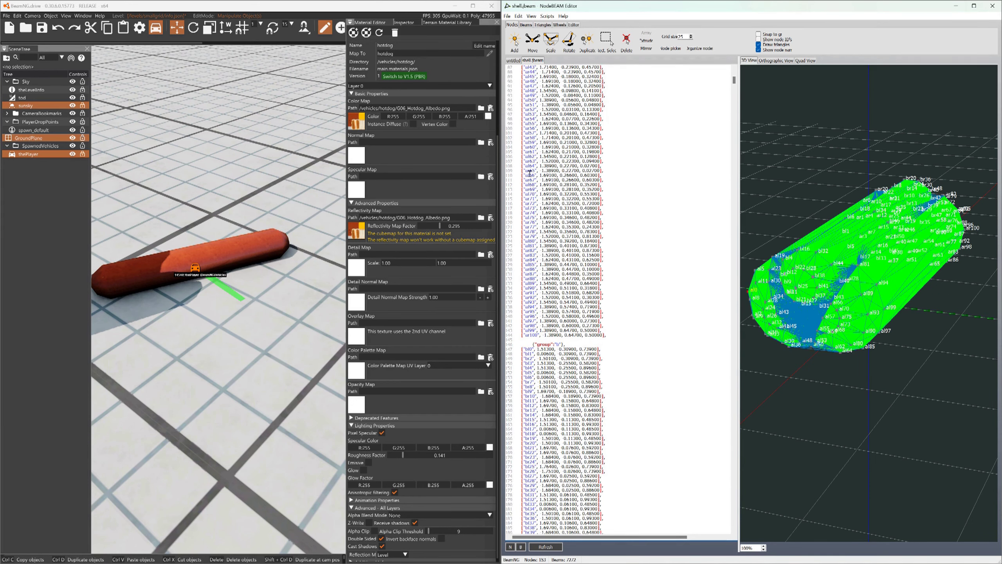
Copy the al64 node line and paste it below al36 with matching indentation
triple_click(608, 164)
key(ctrl+c)
scroll(575, 431, down, 16)
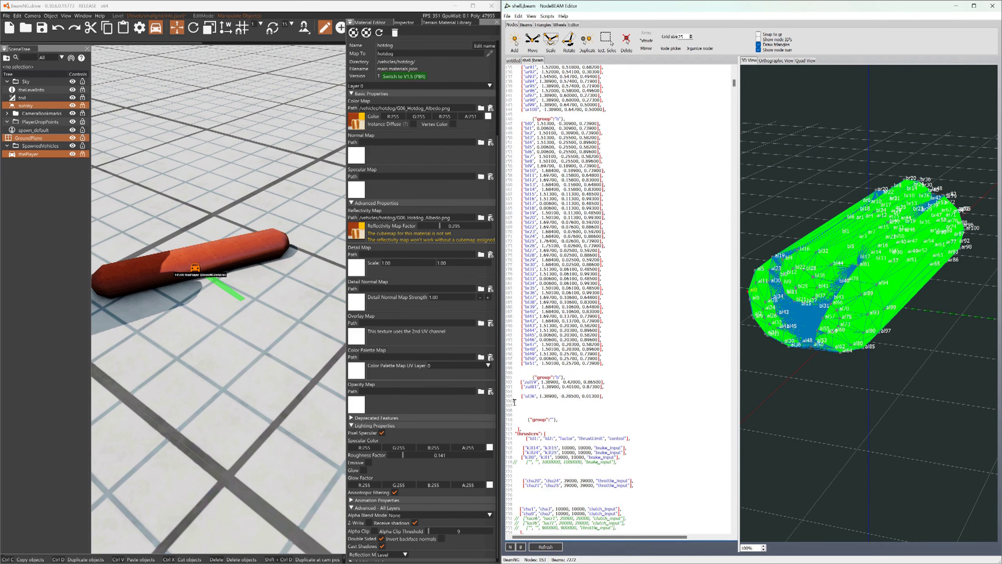
click(514, 401)
key(ctrl+v)
click(515, 383)
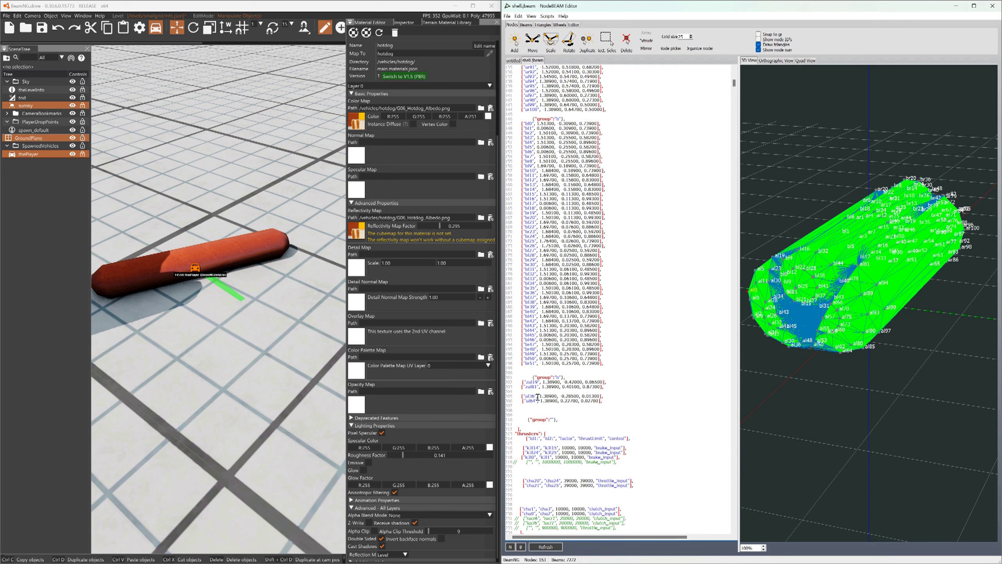
Prefix both names with 'z' to make zal36 and zal64, and align zal36
click(524, 395)
text(z)
click(525, 400)
text(z)
click(520, 396)
key(BackSpace)
Delete the stray '],' at line 253 and refresh so the 157-node mesh reloads
click(547, 547)
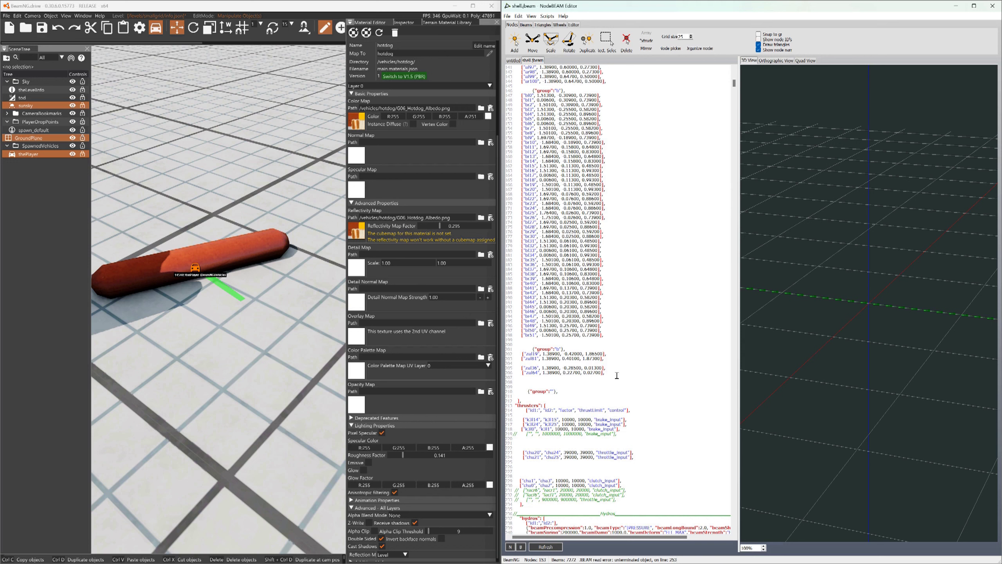
scroll(616, 376, down, 5)
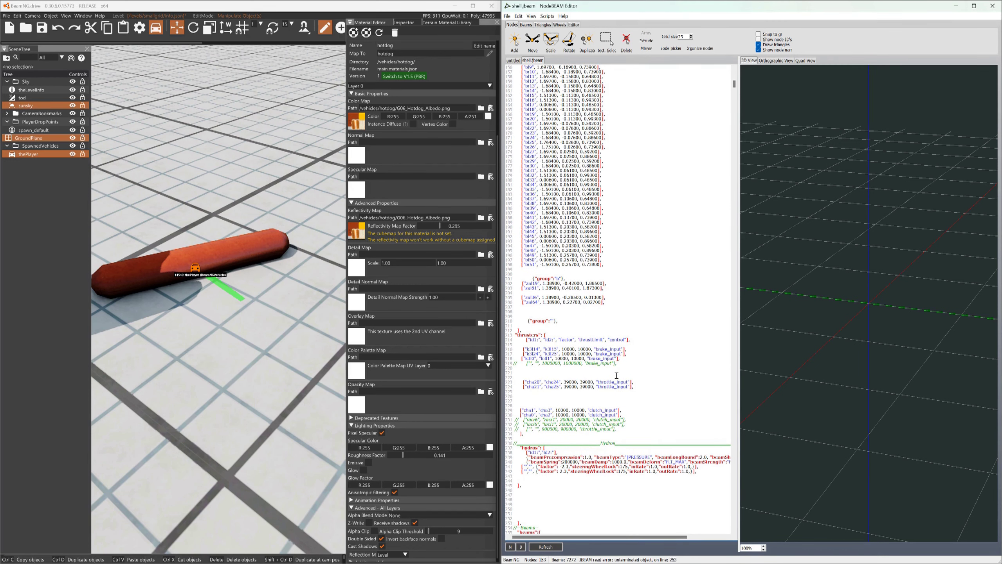
scroll(616, 375, down, 2)
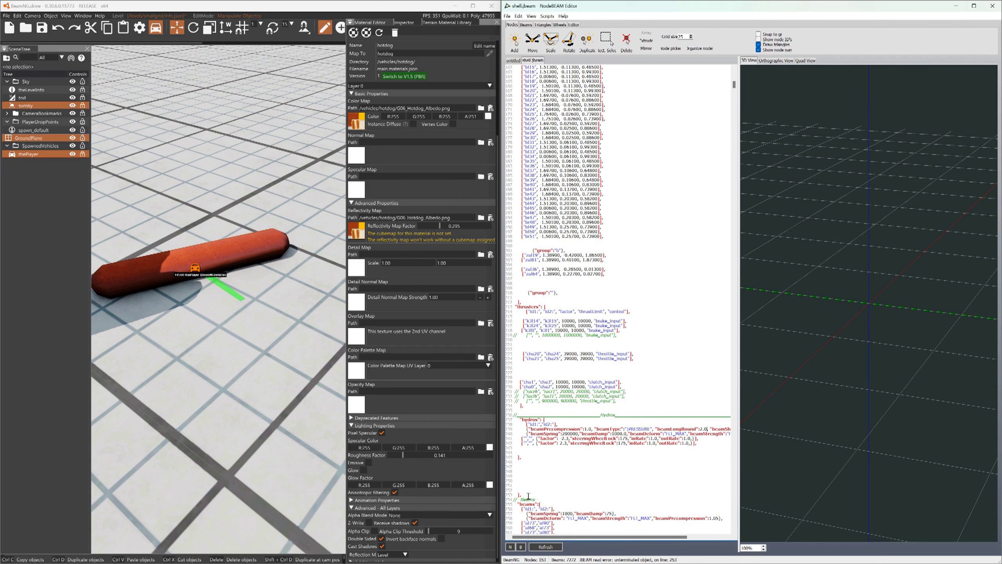
drag(528, 494, 514, 493)
key(Delete)
click(554, 547)
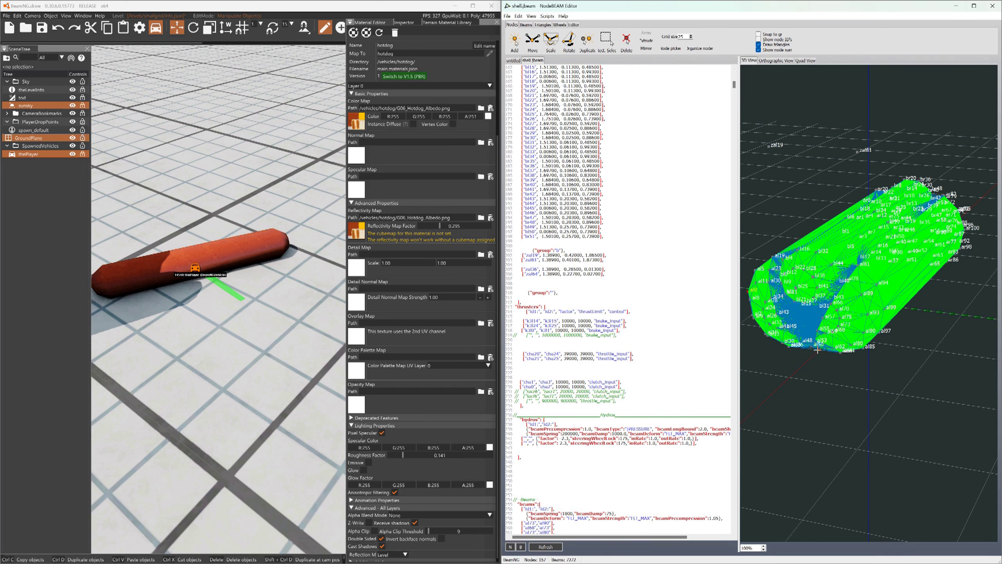
Change zal36 and zal64's first coordinate from 1.38900 to 1.48900 and refresh the preview
click(655, 355)
middle_drag(867, 301, 883, 315)
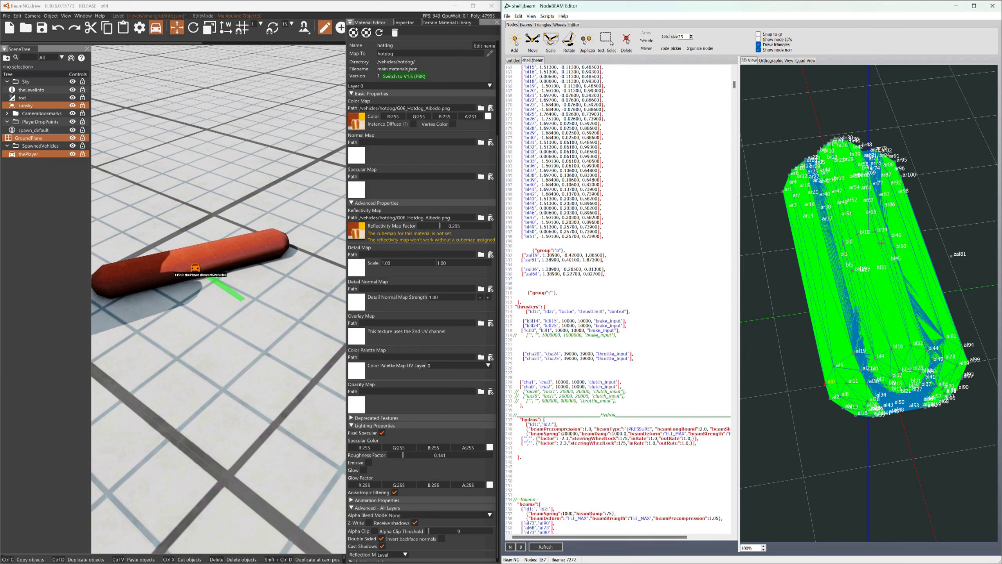
middle_drag(881, 330, 871, 324)
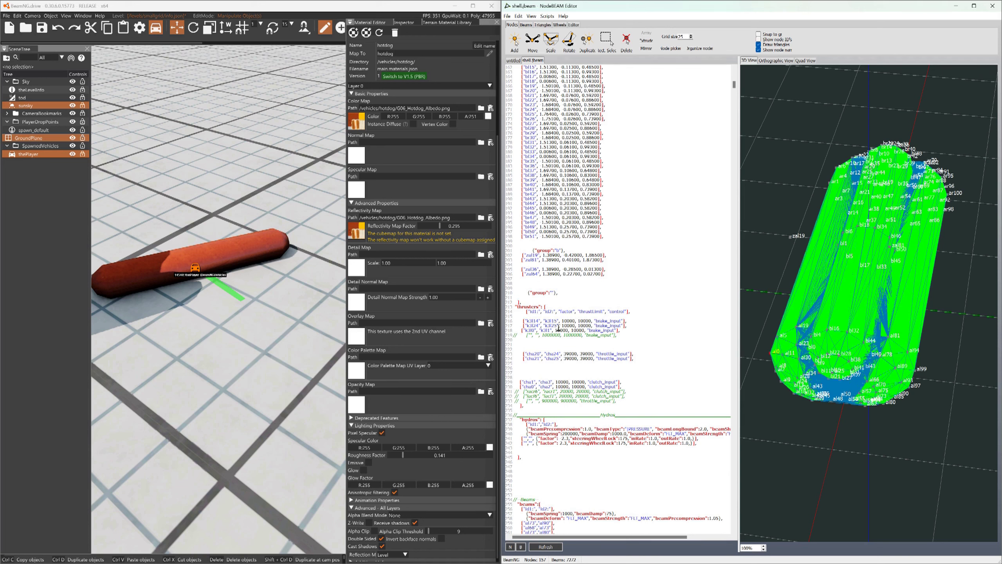
drag(542, 269, 559, 270)
click(545, 270)
drag(547, 269, 550, 269)
drag(547, 274, 549, 274)
text(4)
click(545, 546)
scroll(867, 418, up, 3)
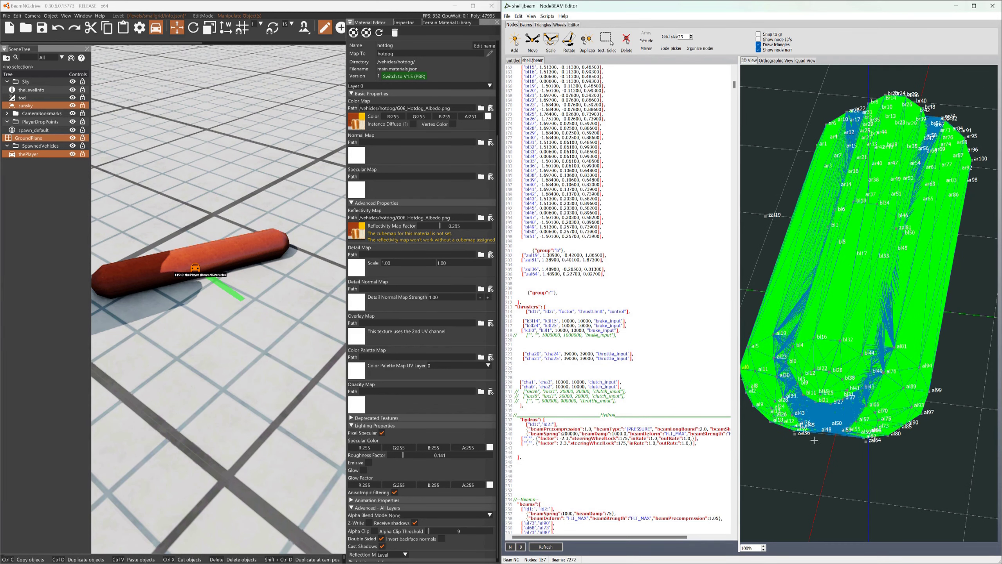
scroll(833, 446, down, 2)
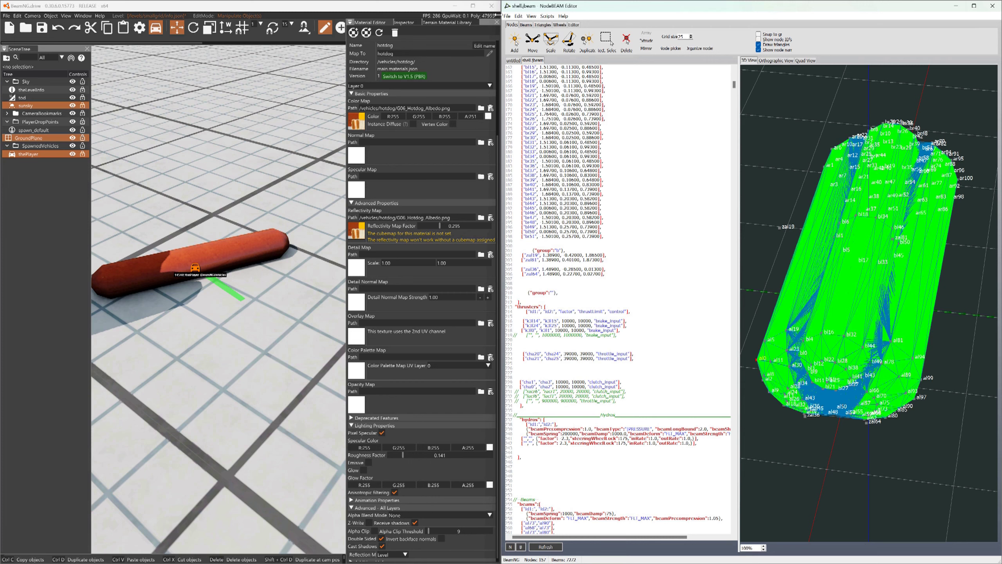
Switch to the Beams tab and scroll the code to the end of the beams block
click(525, 25)
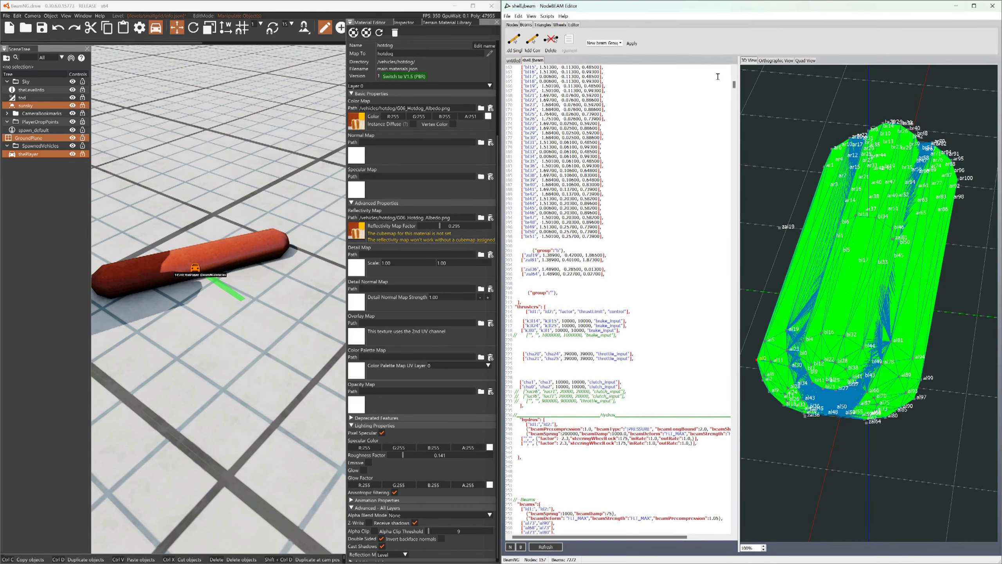
mouse_move(734, 86)
mouse_down()
mouse_move(717, 242)
mouse_move(742, 90)
mouse_up()
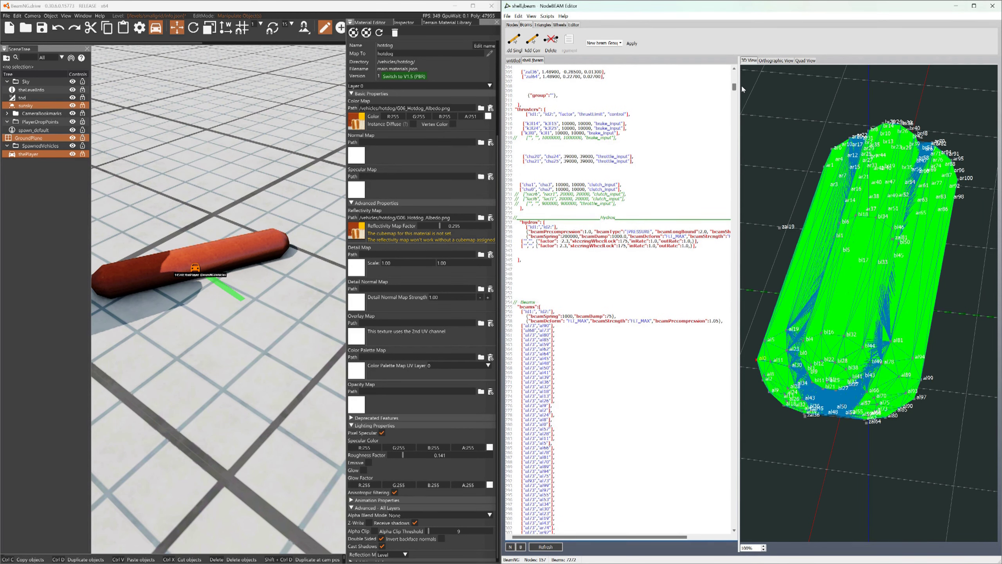
drag(743, 90, 745, 104)
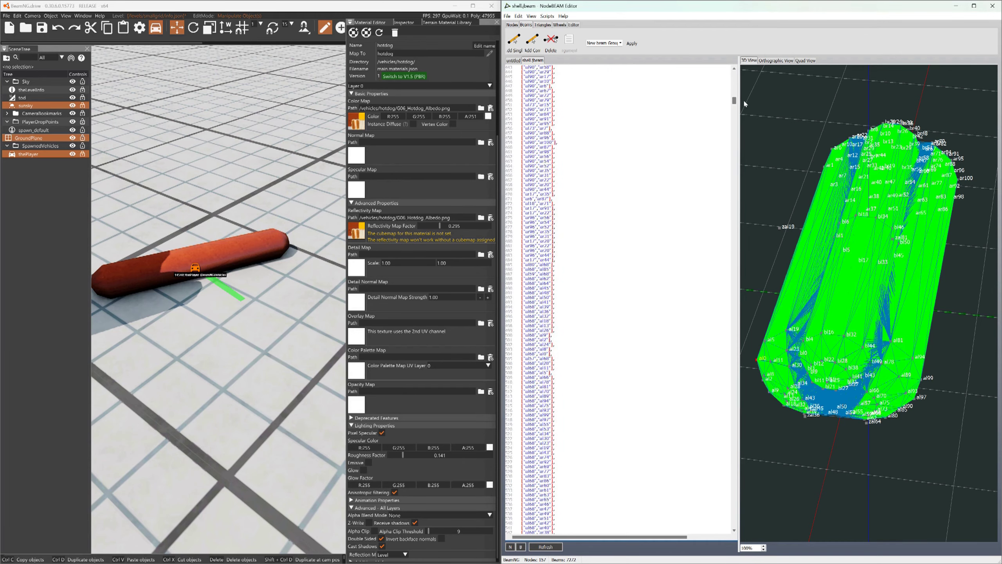
drag(739, 147, 712, 511)
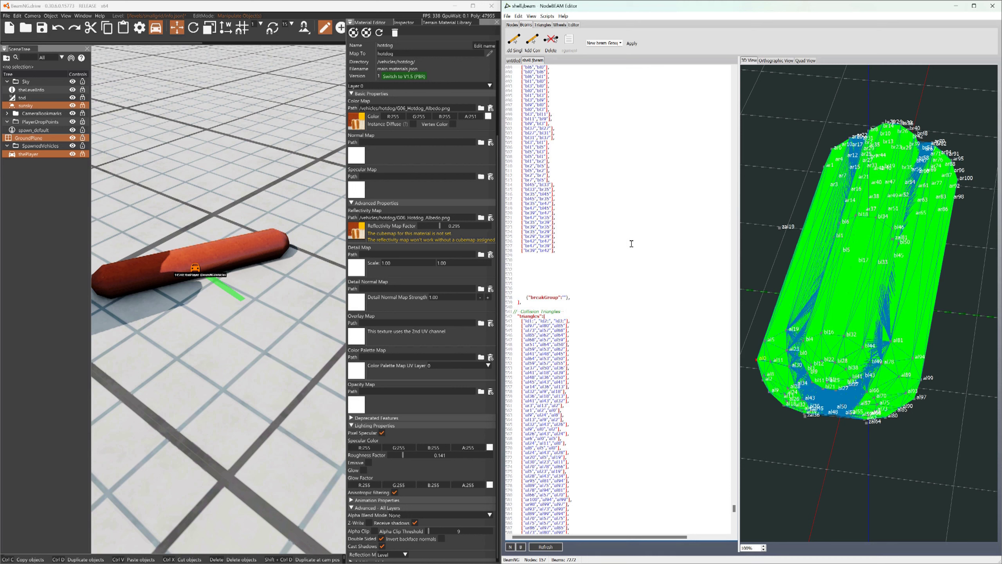
Remove the mistakenly pasted node line and choose Add Single for beams
text({"al64", 1.38900, 0.22700, 0.02700},)
shift+click(513, 266)
key(Delete)
click(513, 40)
Add beams zal36–zal19, zal64–zal81, zal81–zal19 and zal36–zal64 in the 3D view
click(806, 415)
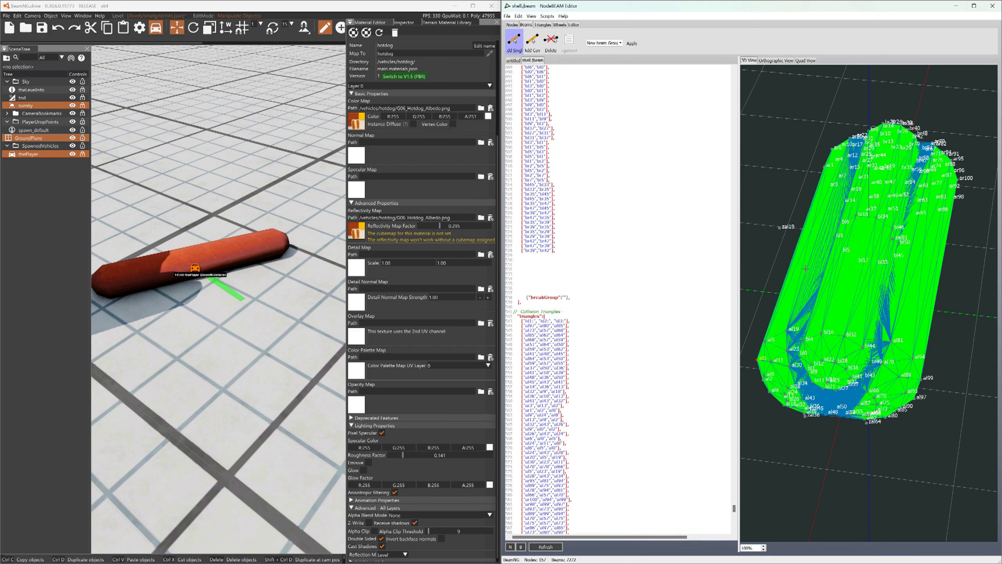
click(779, 229)
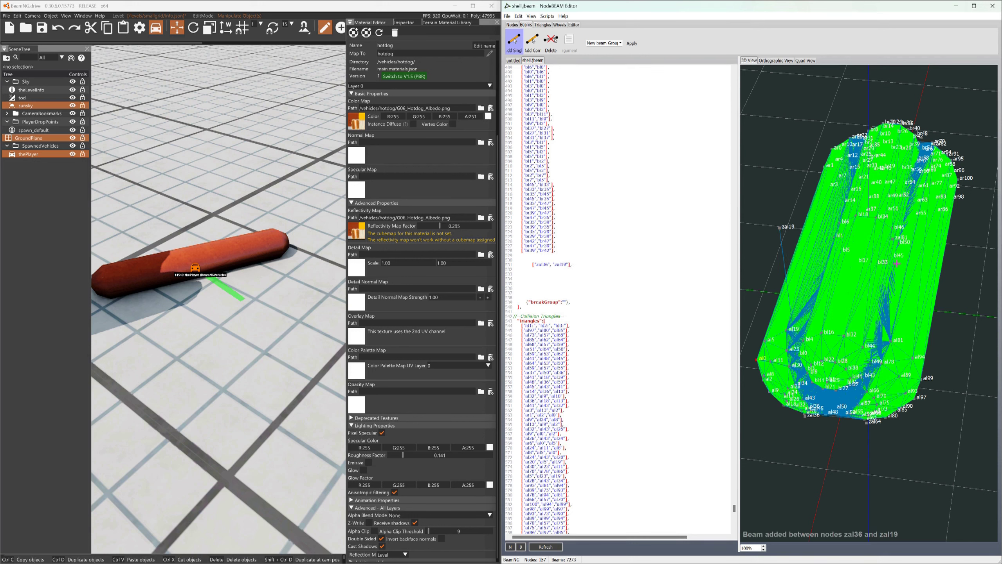
click(892, 239)
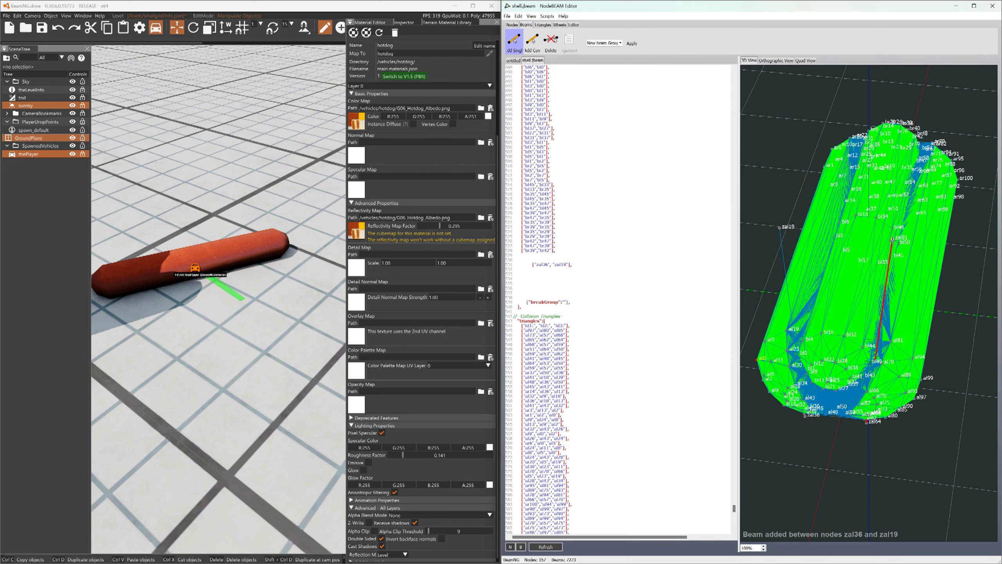
click(784, 230)
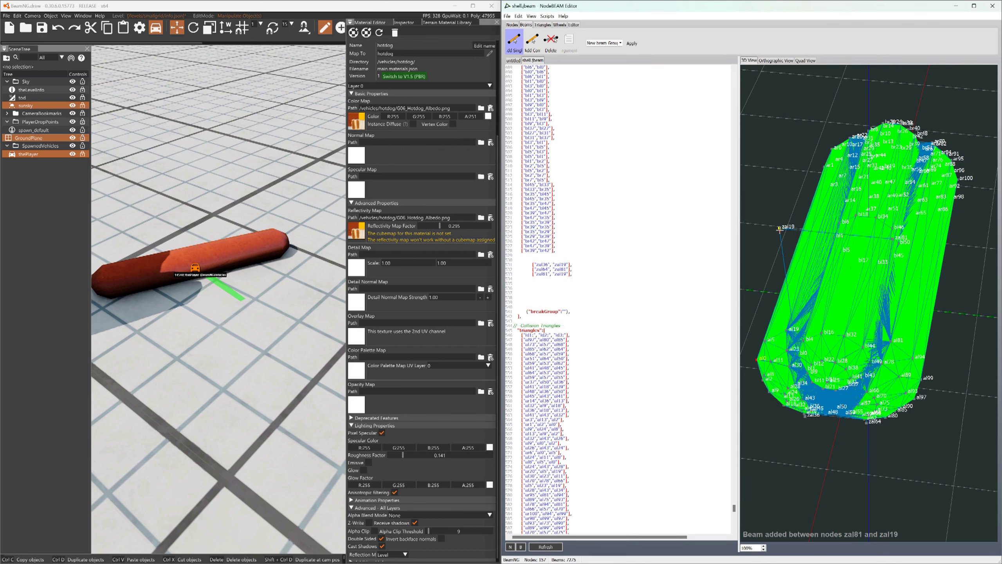
click(805, 416)
click(866, 422)
middle_drag(866, 423, 847, 420)
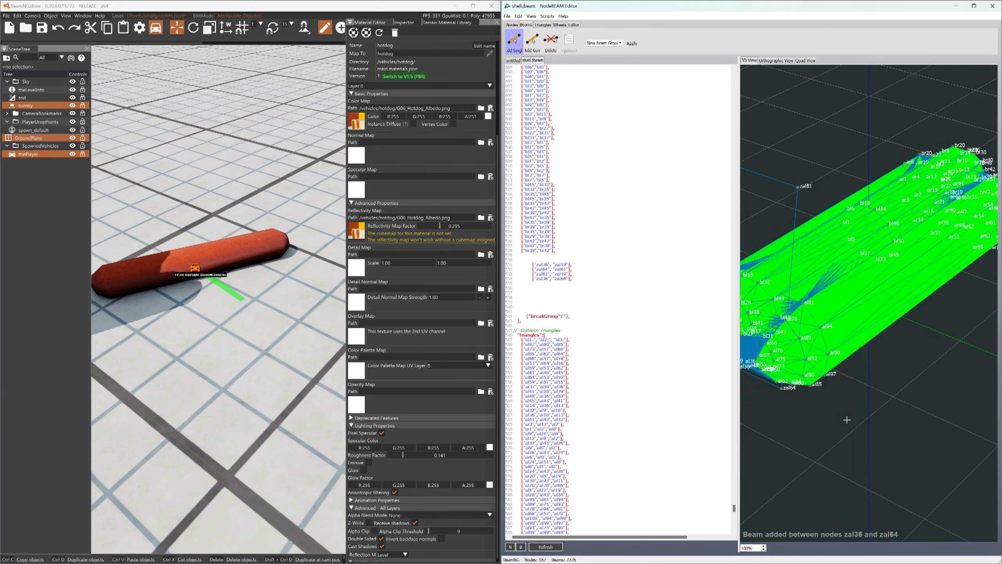
scroll(847, 420, down, 5)
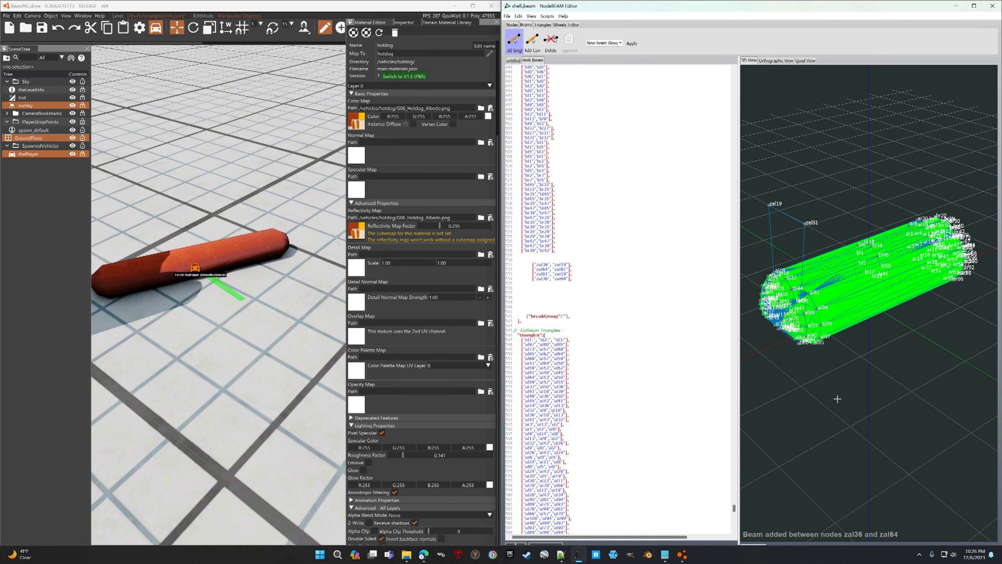
scroll(817, 366, up, 5)
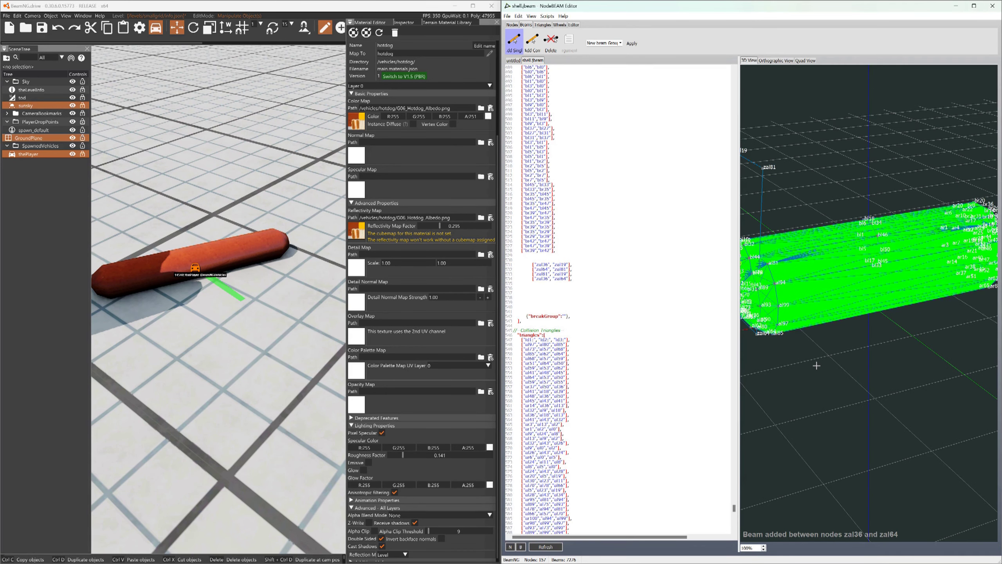
key(Left)
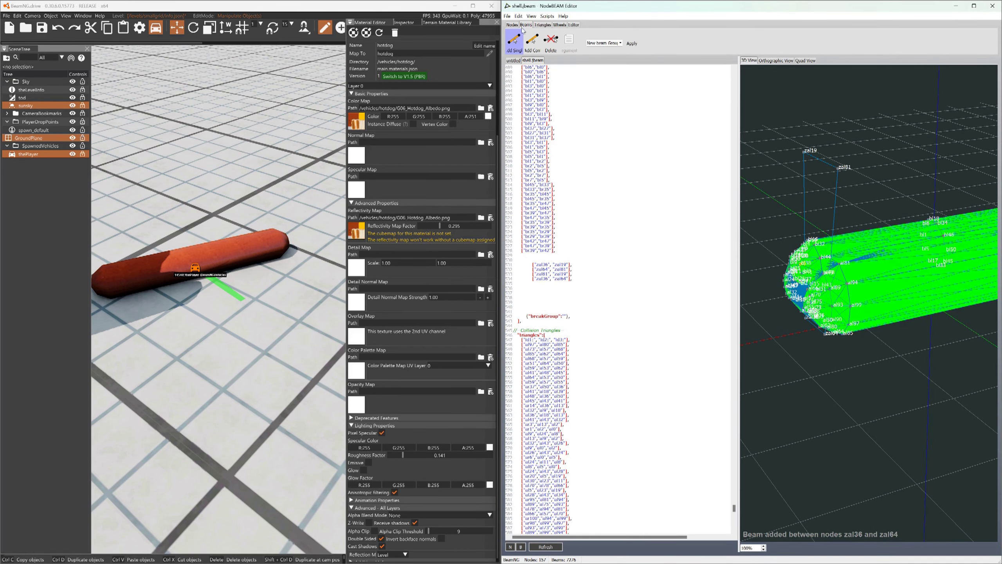
click(512, 25)
Hide node labels and orbit around the shell's end cap to inspect the new beam frame
click(758, 50)
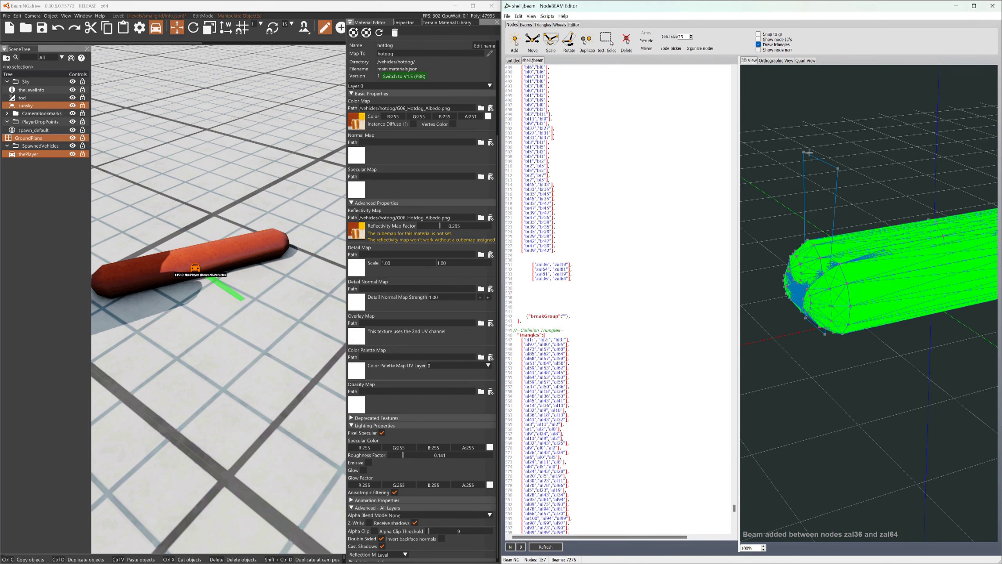
scroll(820, 161, up, 3)
middle_drag(819, 161, 831, 162)
scroll(828, 156, up, 2)
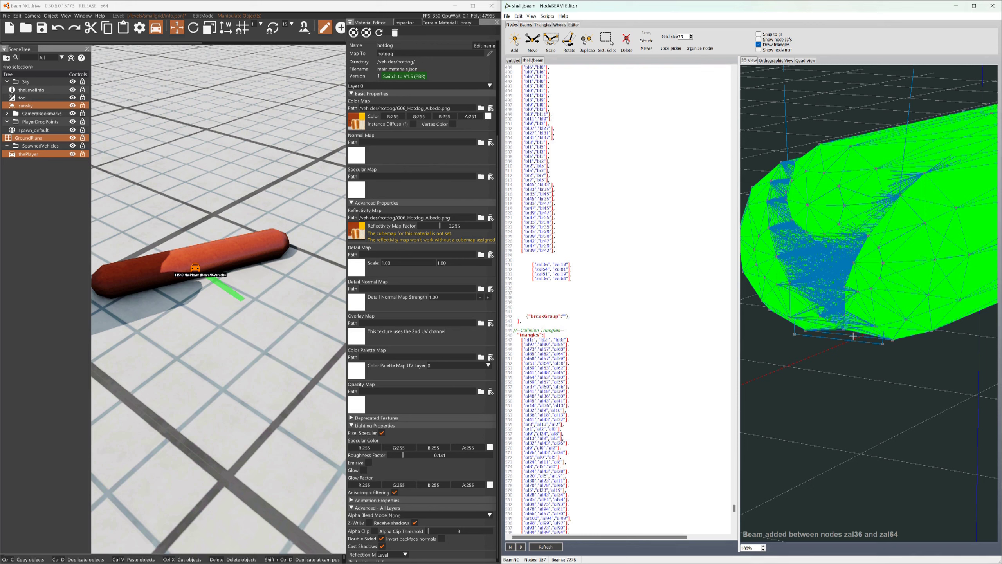
middle_drag(830, 341, 837, 298)
middle_drag(876, 222, 931, 255)
middle_drag(839, 133, 847, 231)
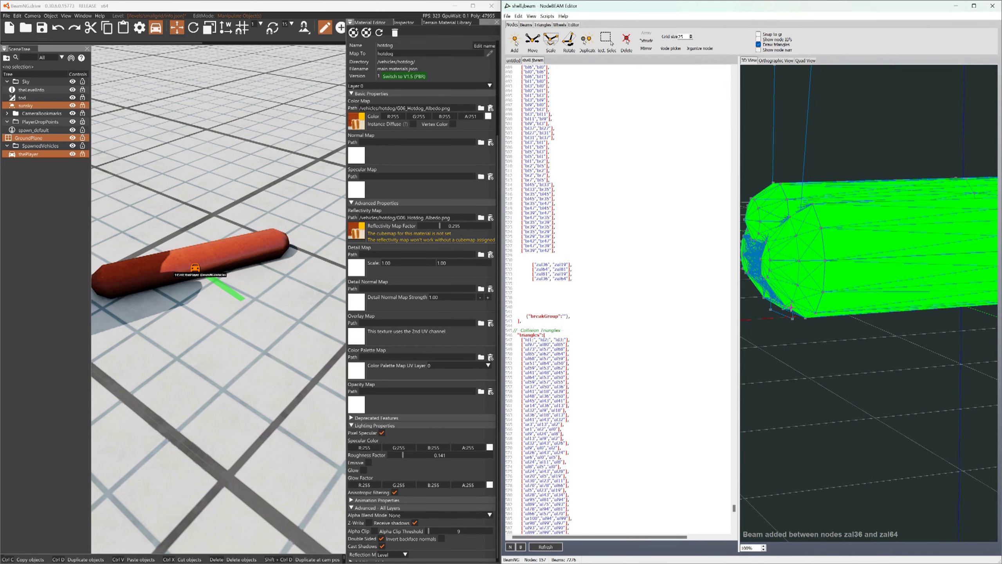
mouse_move(844, 179)
middle_down()
mouse_move(833, 184)
mouse_move(843, 182)
middle_up()
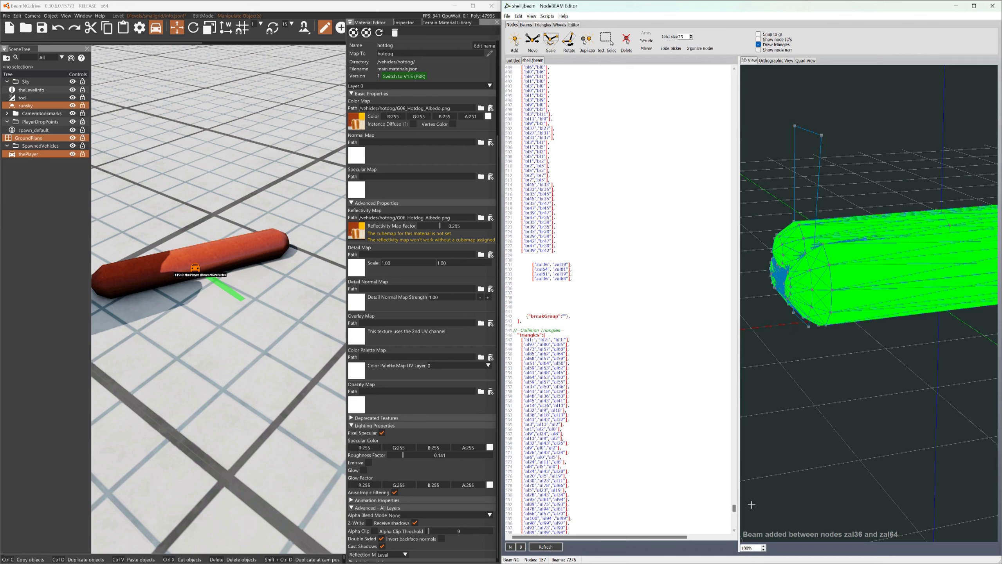
Raise node zal36's middle coordinate to 1.58500 and reload the model
scroll(734, 511, up, 5)
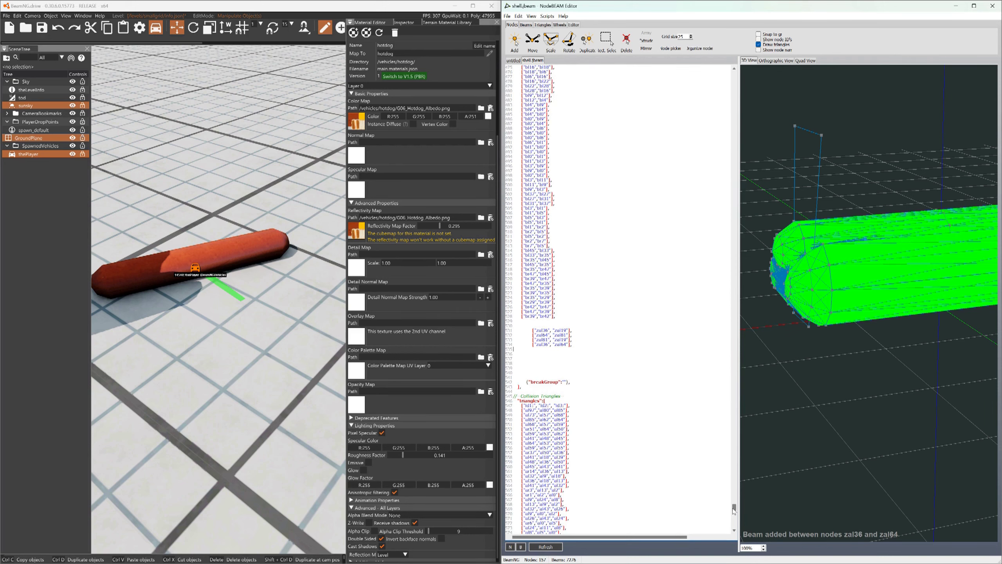
drag(733, 508, 741, 87)
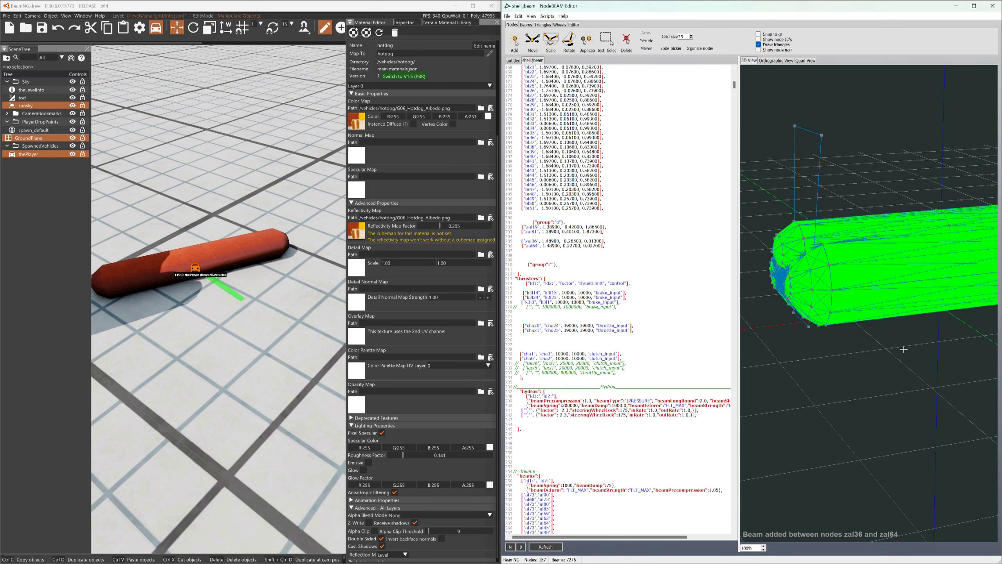
middle_drag(902, 348, 768, 217)
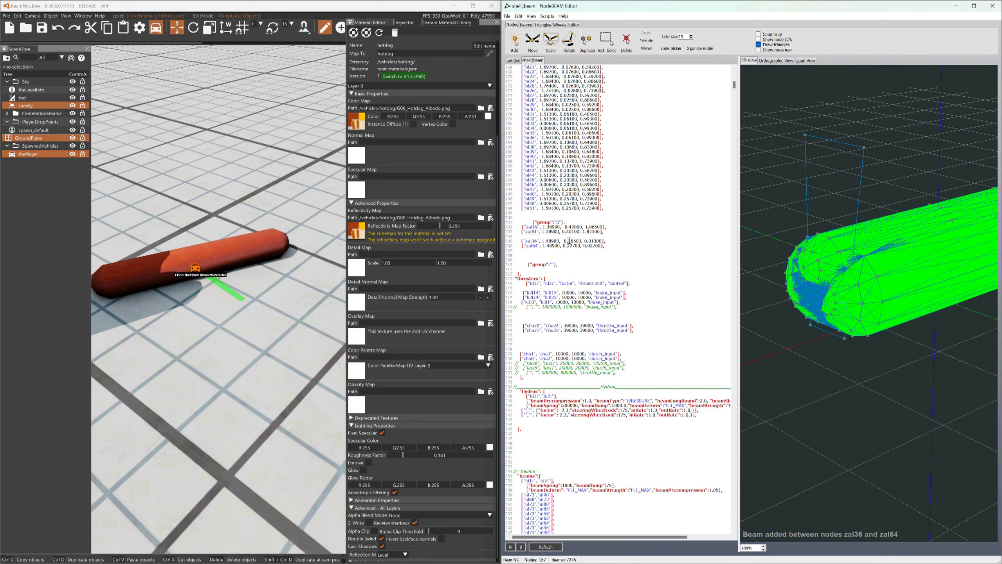
drag(569, 241, 570, 241)
scroll(796, 412, down, 5)
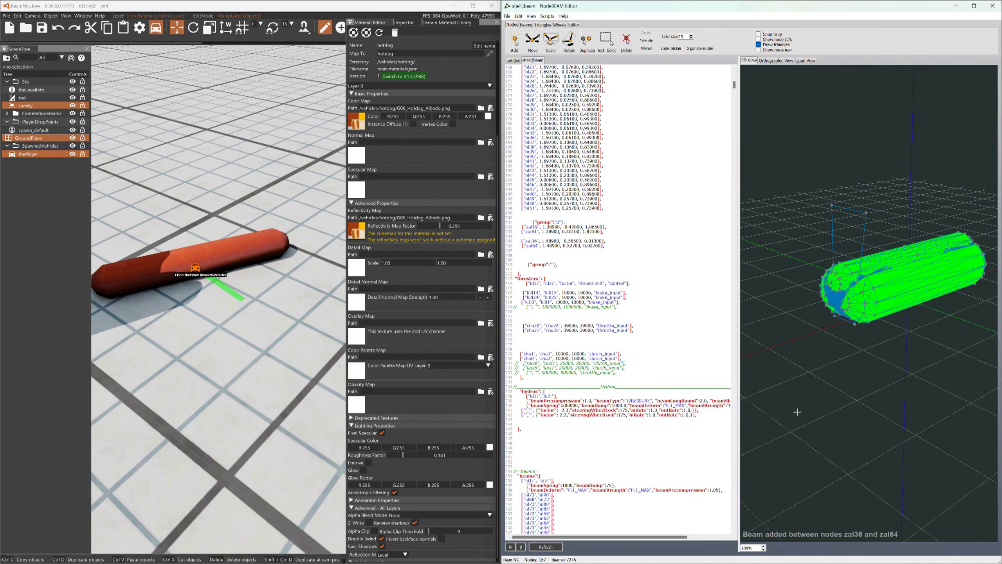
click(545, 547)
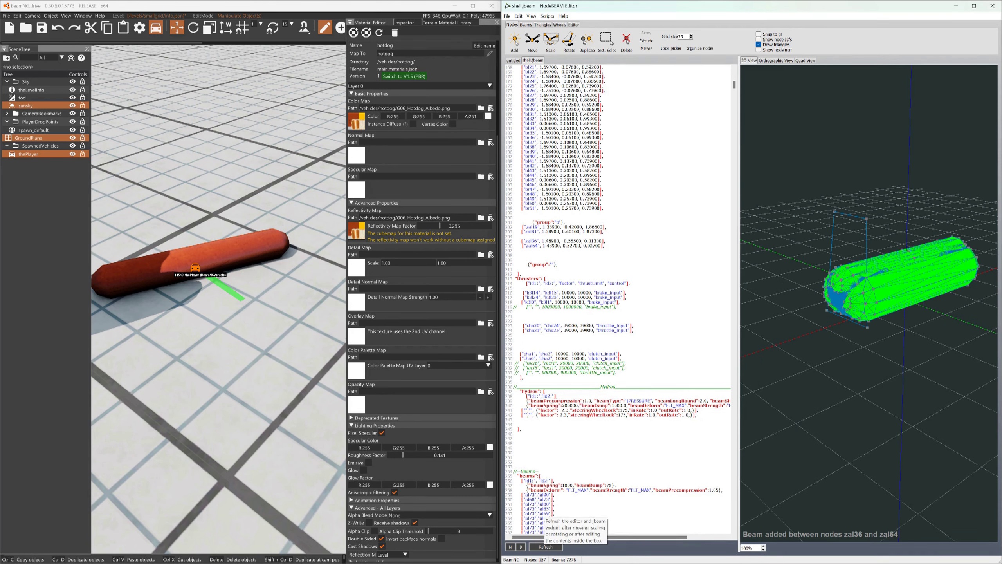
Raise zal64's middle coordinate to 1.52700, reload, and select both node lines for copying
click(564, 246)
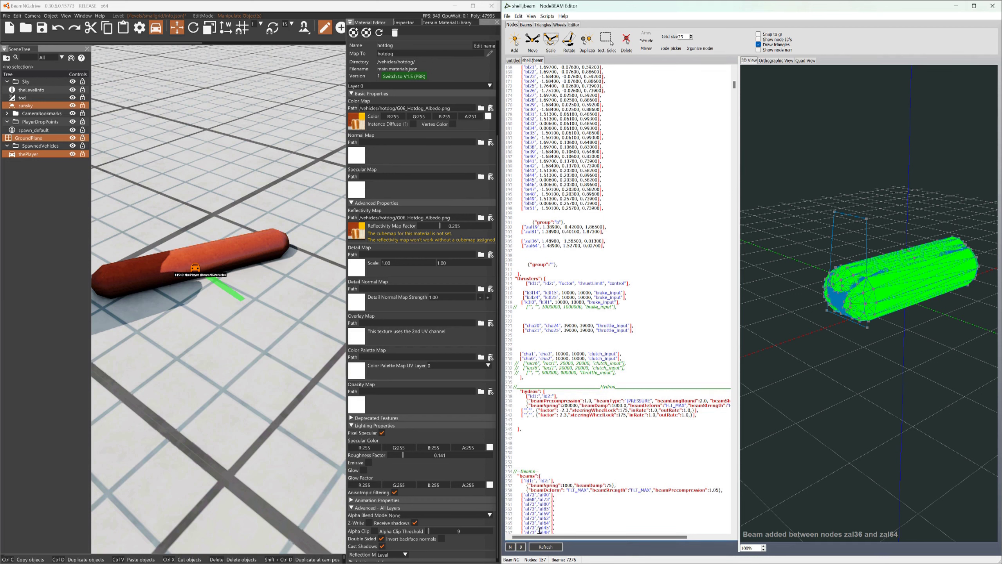
click(545, 547)
drag(607, 246, 509, 241)
key(ctrl+c)
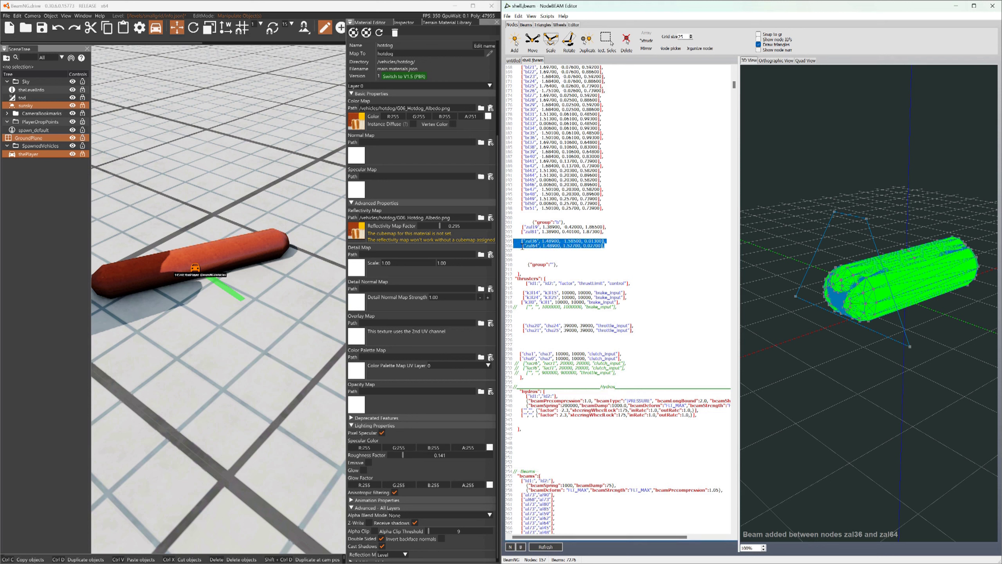
click(520, 256)
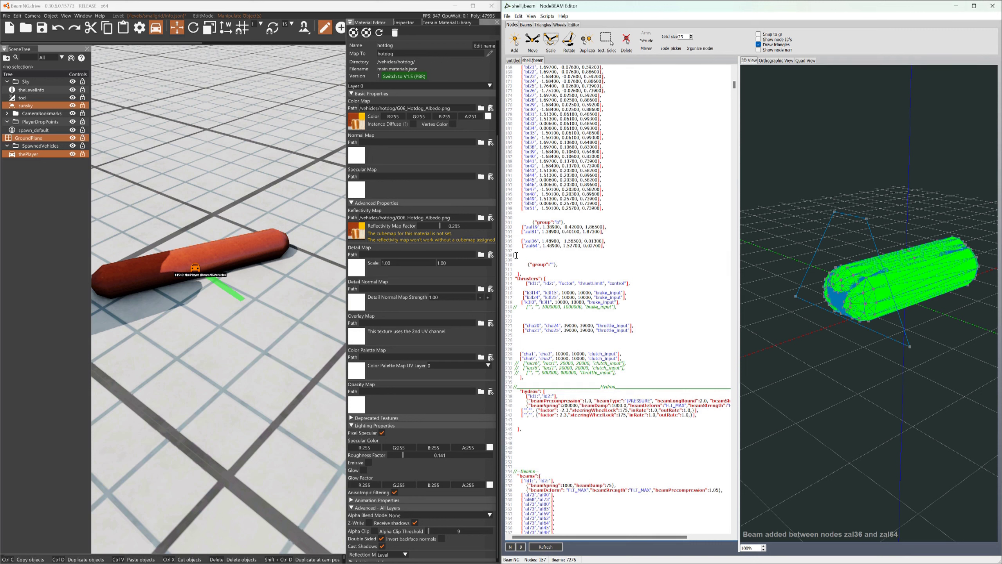
Paste two copies of the zal36/zal64 lines, renamed zzal36, zzal64, zzzal36 and zzzal64
key(Return)
key(Return)
key(Return)
key(Return)
key(Return)
key(Return)
key(Return)
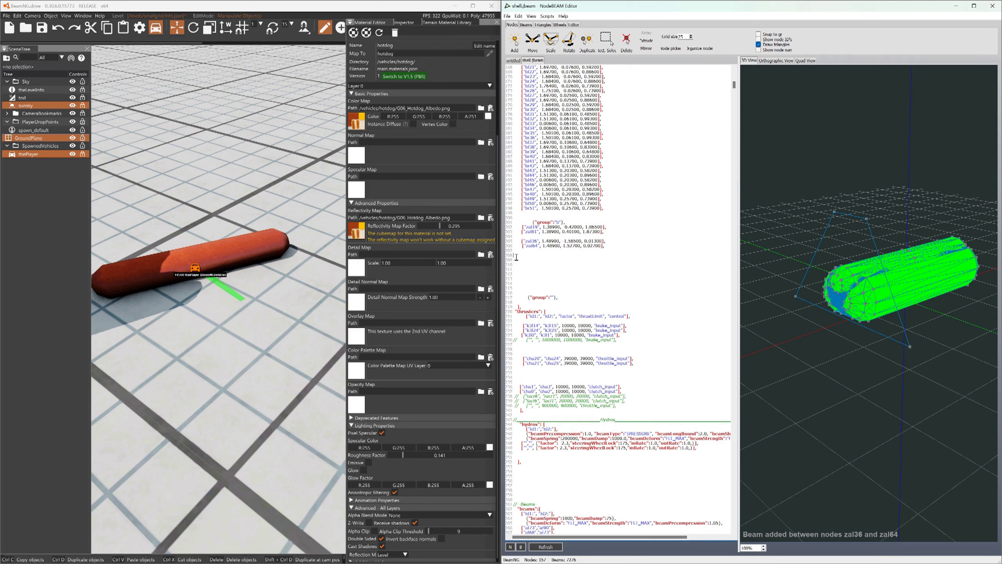
key(ctrl+v)
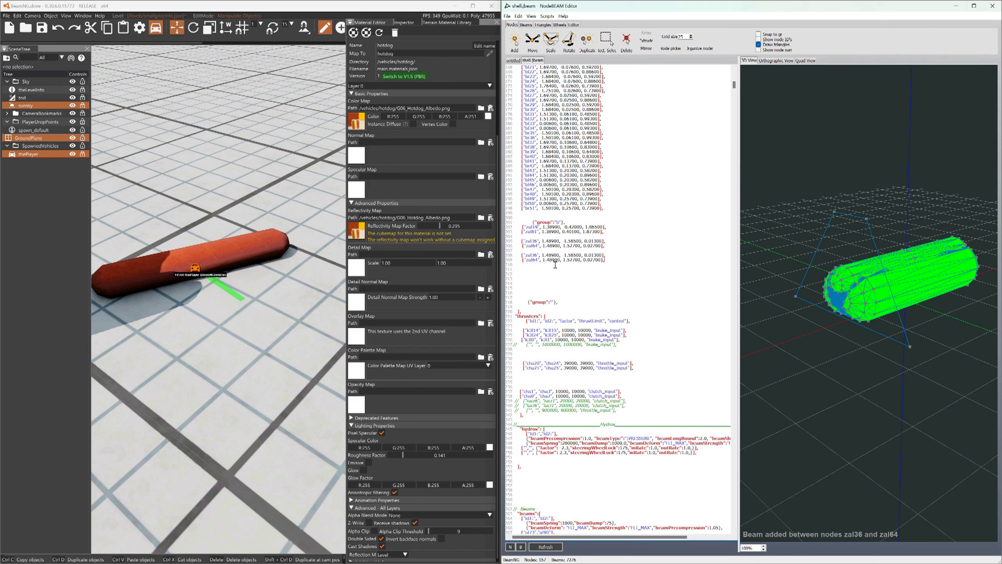
click(515, 270)
key(ctrl+v)
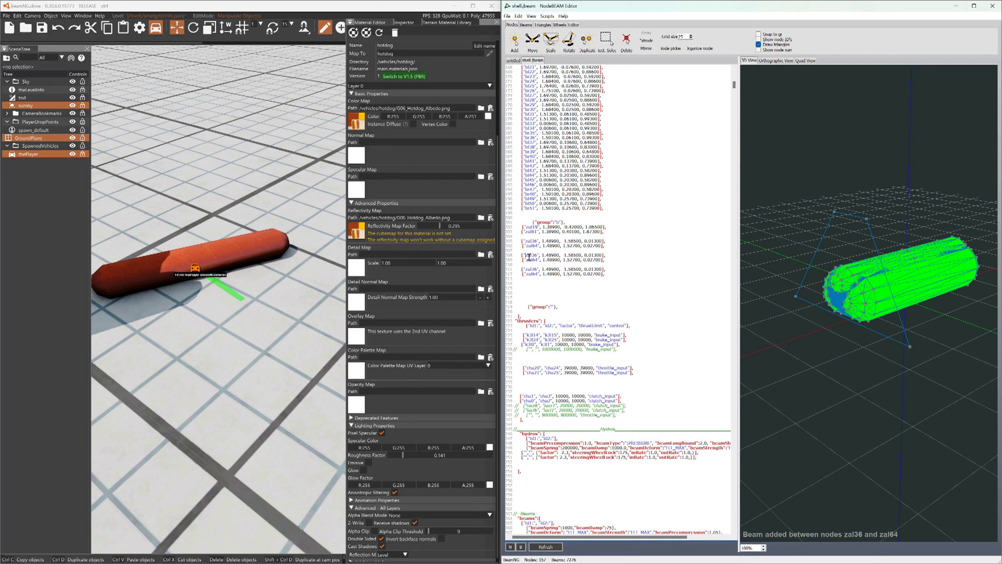
click(525, 255)
text(z)
click(525, 260)
text(z)
click(526, 270)
text(zz)
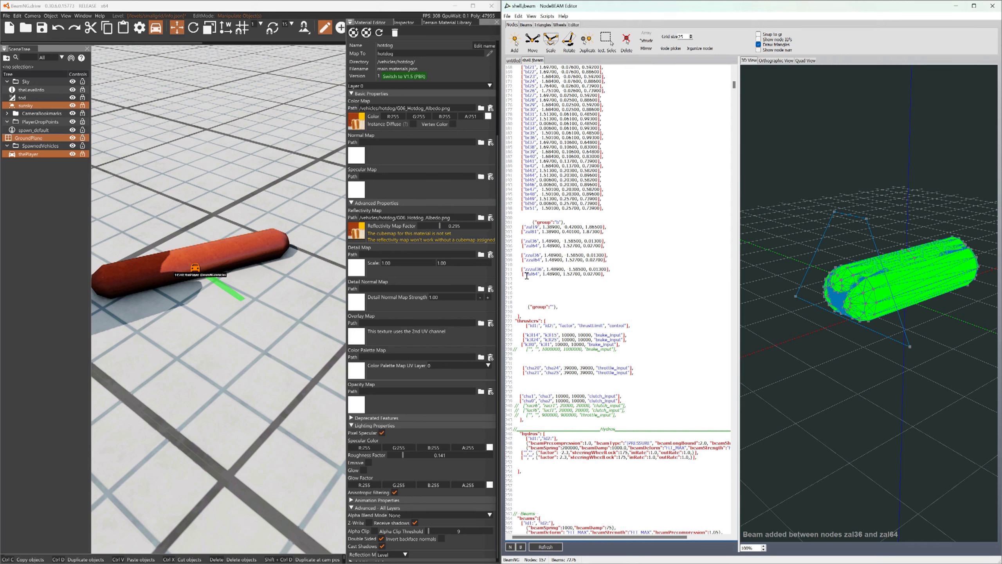
click(527, 275)
text(z)
Set the zzal nodes' first coordinate to 2.48900 and reload the preview
click(547, 255)
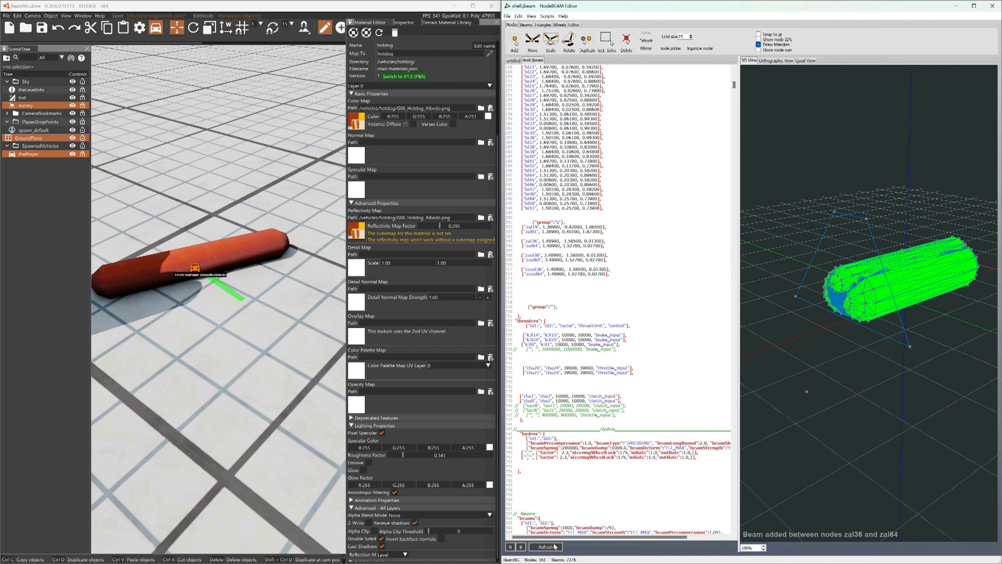
scroll(817, 370, down, 3)
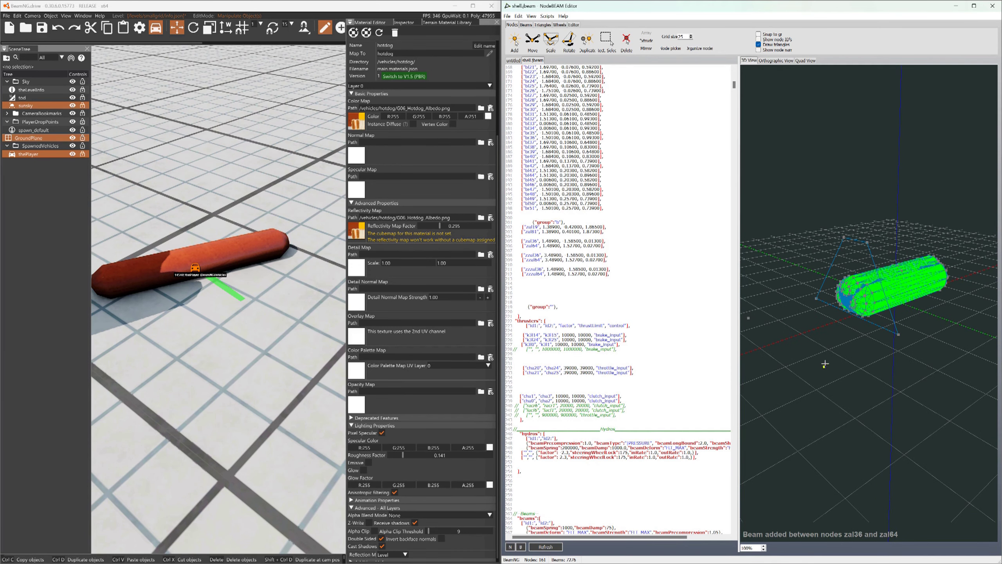
middle_drag(826, 363, 805, 364)
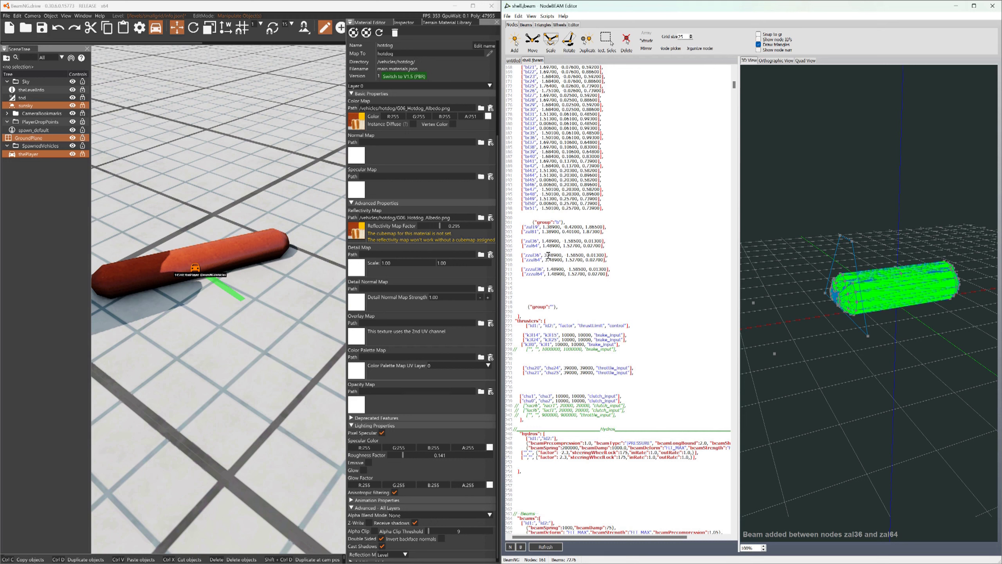
drag(548, 255, 545, 260)
text(2)
text(2)
click(551, 547)
Set the zzzal nodes' first coordinate to 0.48900 and reload the preview
drag(549, 270, 548, 269)
text(0)
double_click(549, 274)
text(0)
click(548, 548)
middle_drag(885, 366, 885, 349)
click(527, 26)
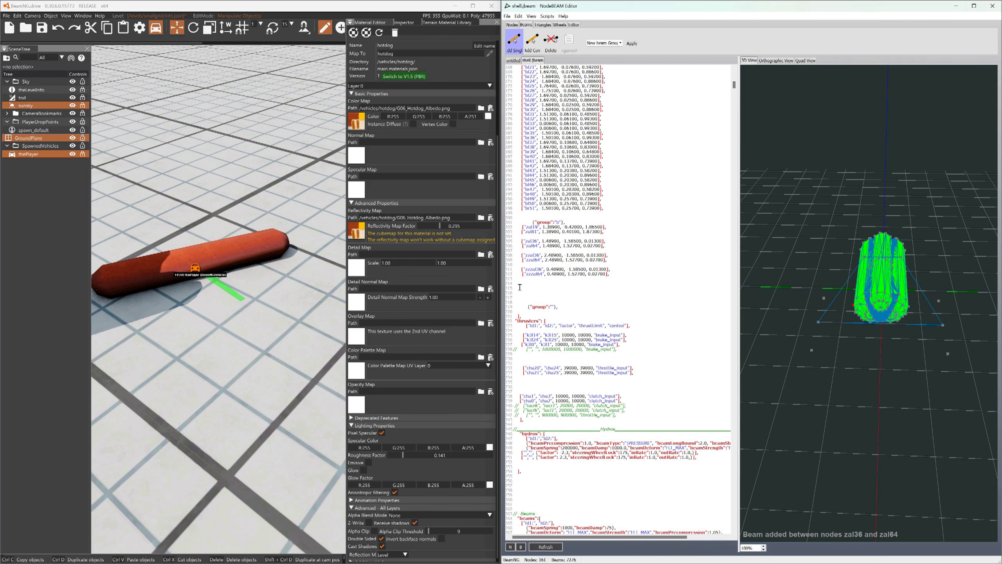
Add beams linking zal36 and zal64 to their zzal and zzzal copies
drag(734, 85, 729, 511)
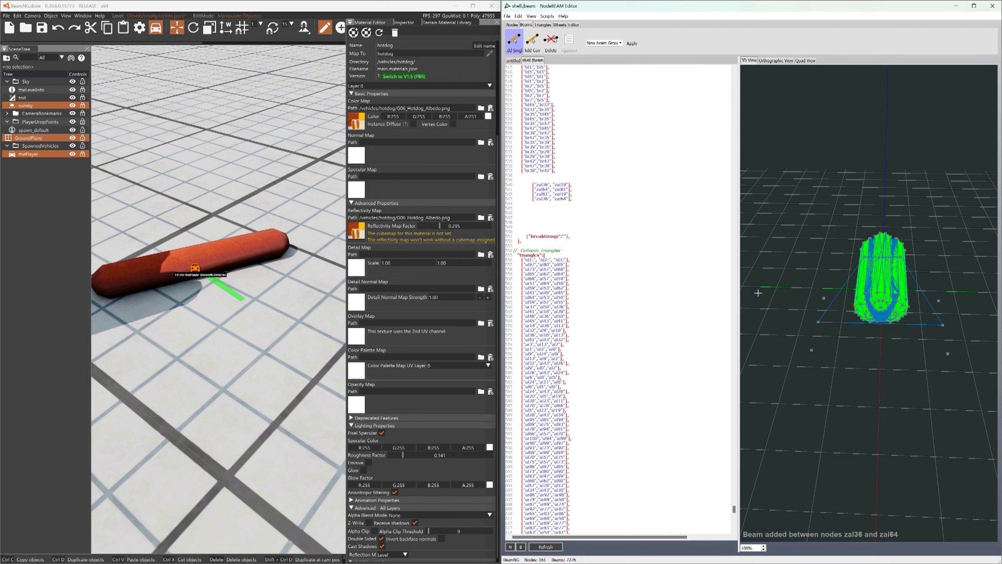
click(518, 207)
click(824, 299)
click(817, 322)
click(812, 350)
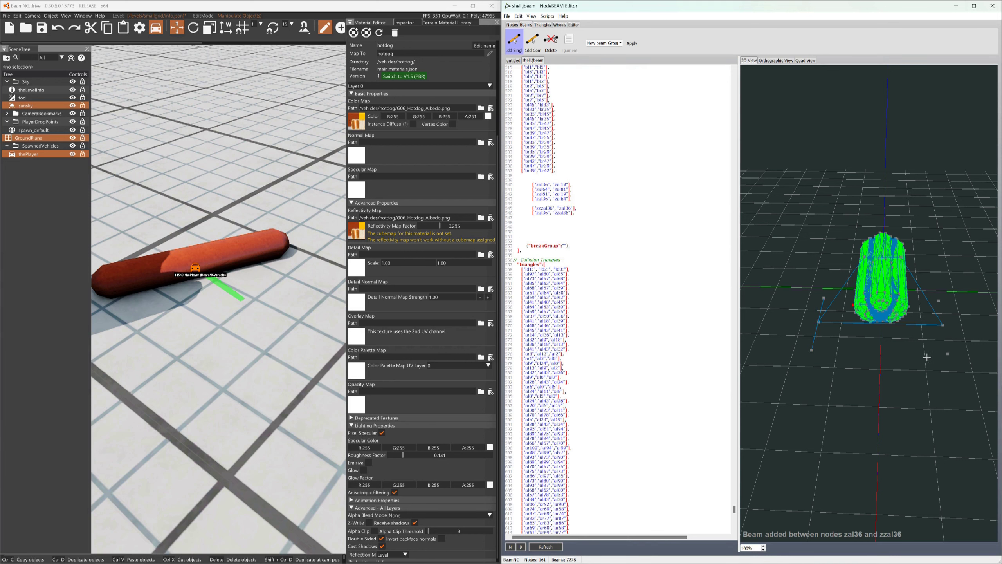
click(947, 354)
click(942, 325)
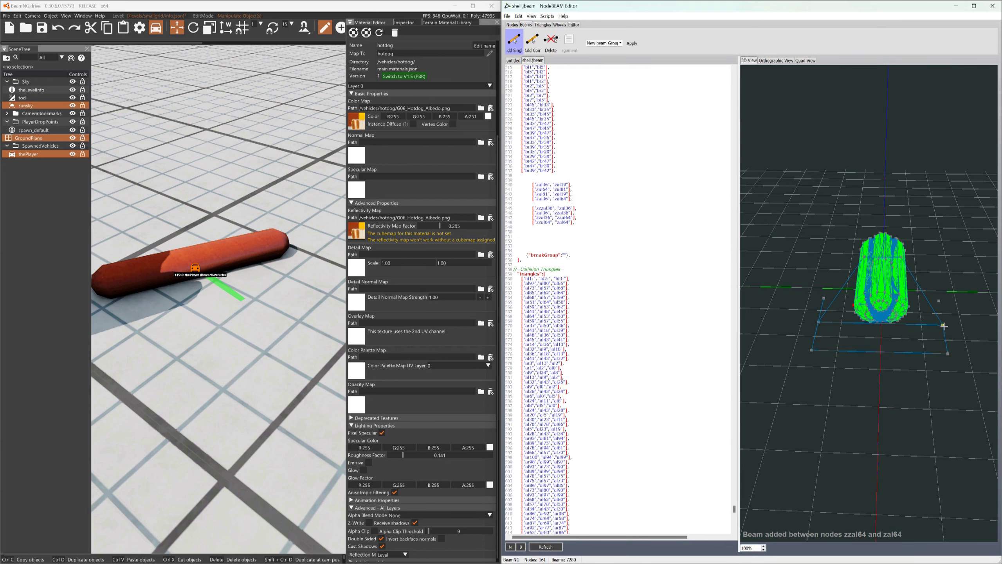
click(939, 300)
click(824, 298)
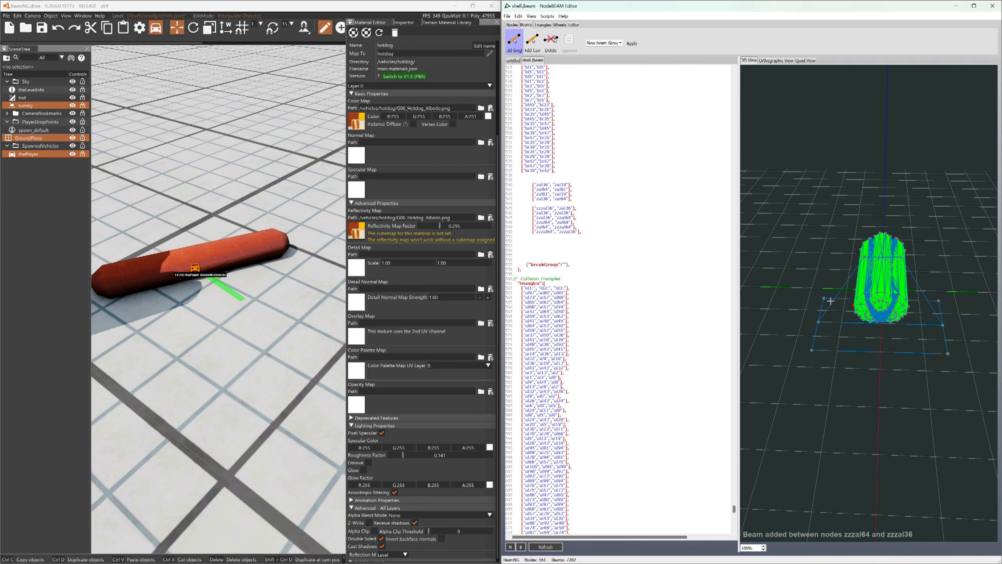
Add diagonal cross beams between the zal, zzal and zzzal nodes
click(947, 353)
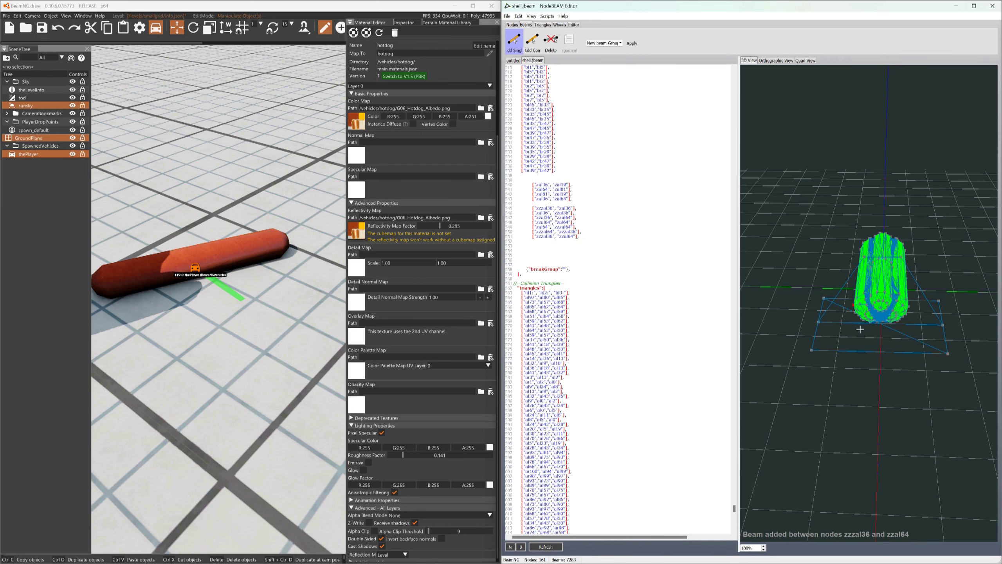
click(811, 350)
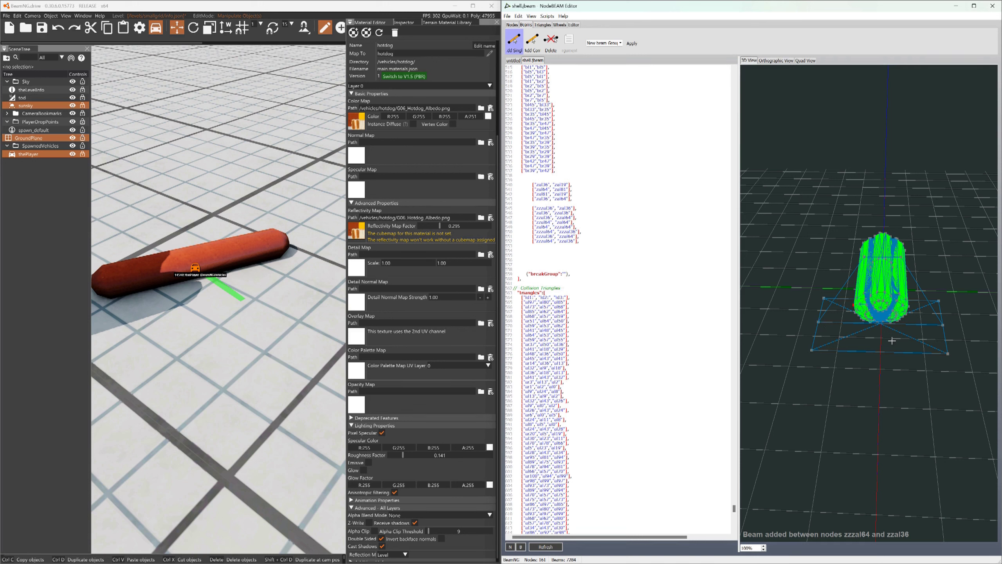
click(948, 353)
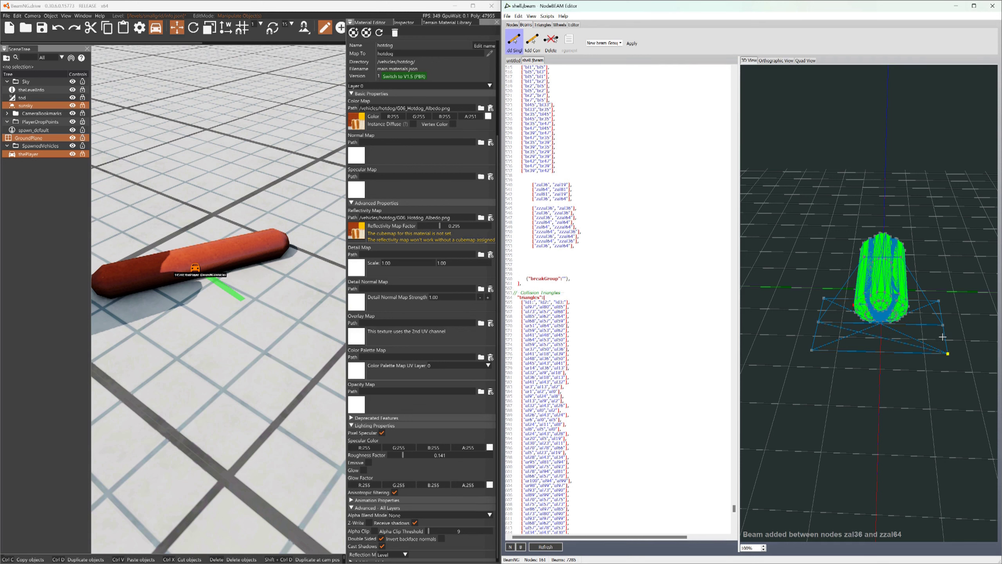
click(812, 349)
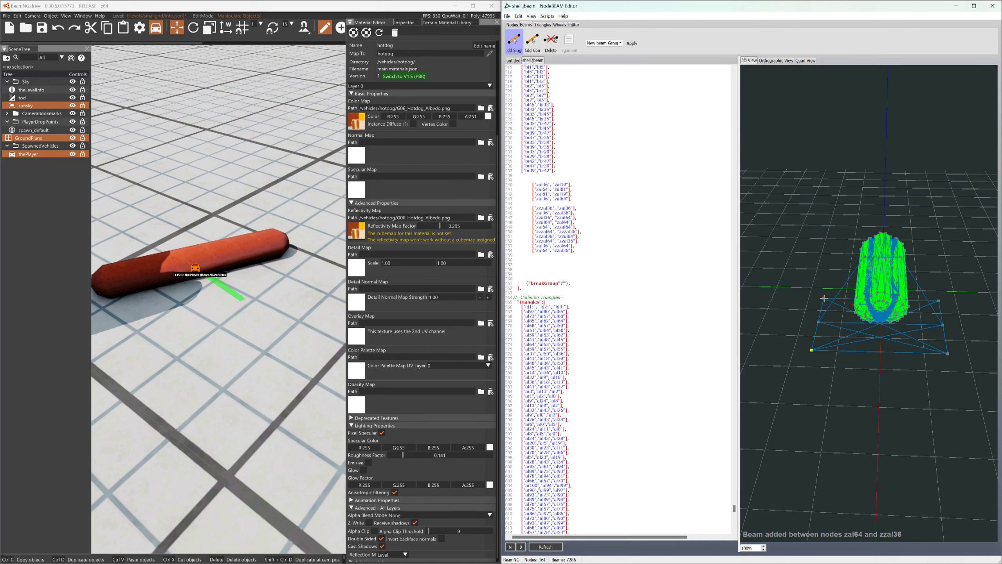
click(821, 322)
click(938, 301)
click(943, 325)
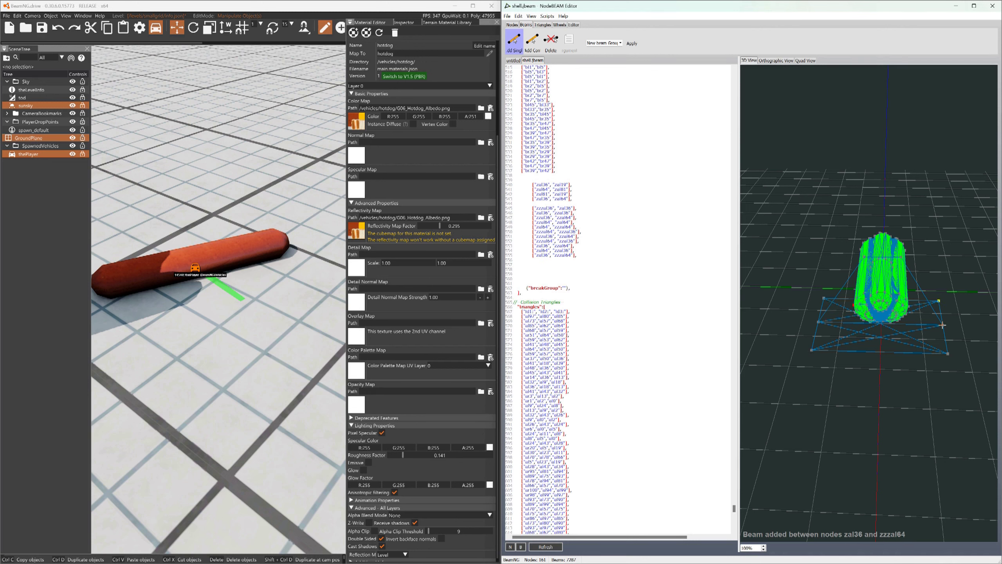
click(824, 298)
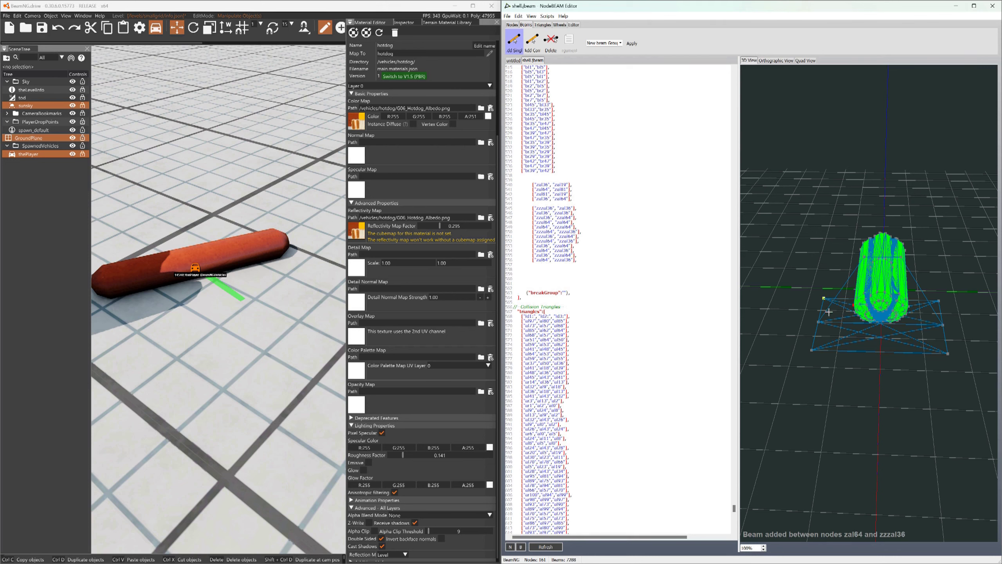
Add beams zzzal36–zal19, zal19–zzal36 and zal81–zzal64
middle_drag(829, 312, 874, 324)
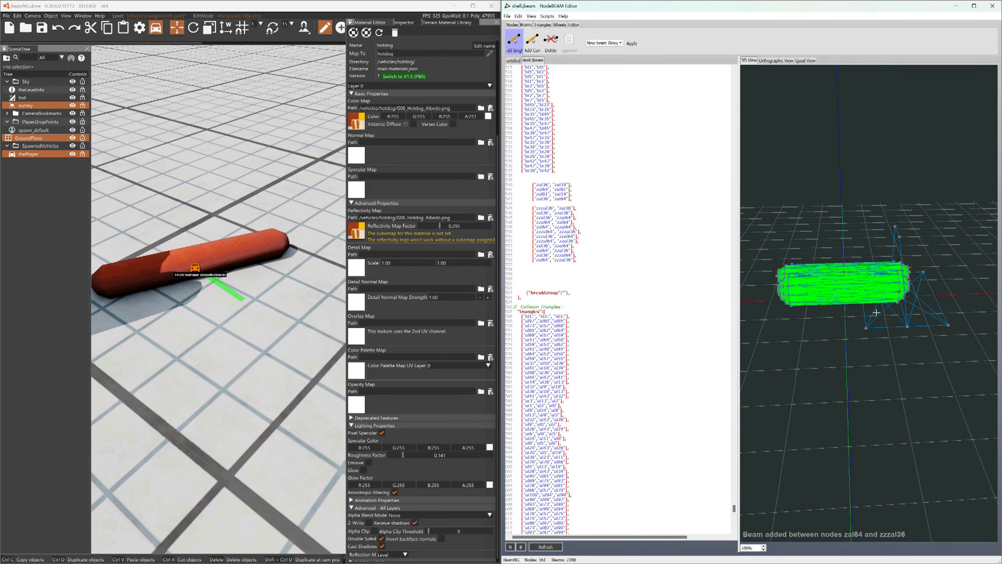
click(900, 237)
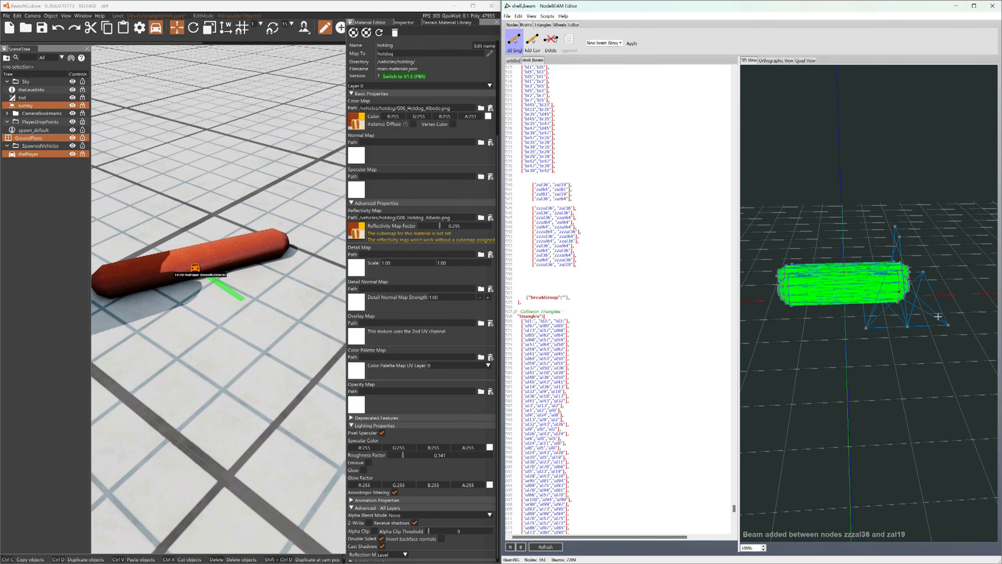
click(948, 325)
middle_drag(915, 304, 982, 298)
click(806, 321)
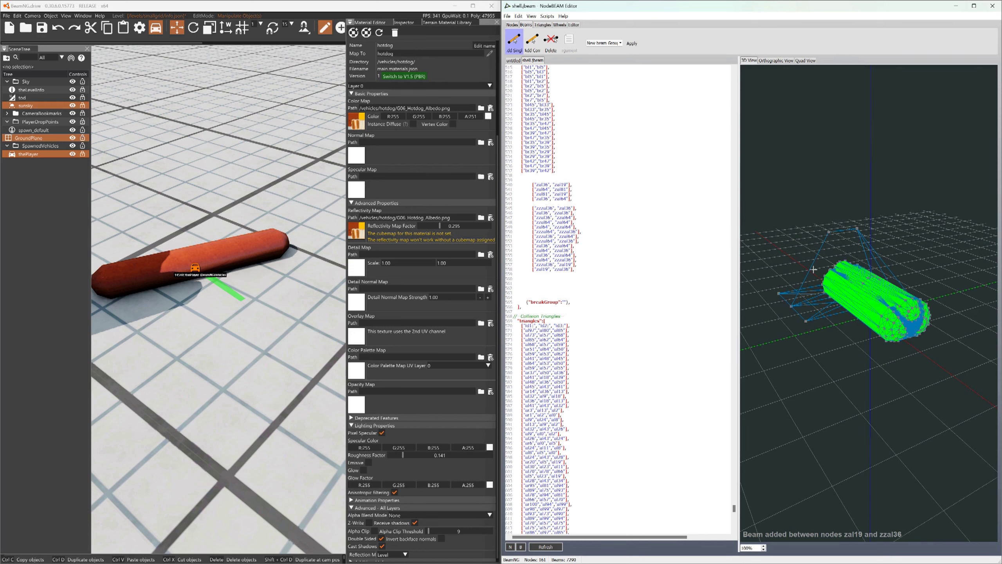
click(828, 234)
click(780, 292)
middle_drag(785, 290, 854, 290)
Add beams zzal64–zal19, zal81–zzal36, zzzal64–zal19 and zal81–zzzal36
click(877, 321)
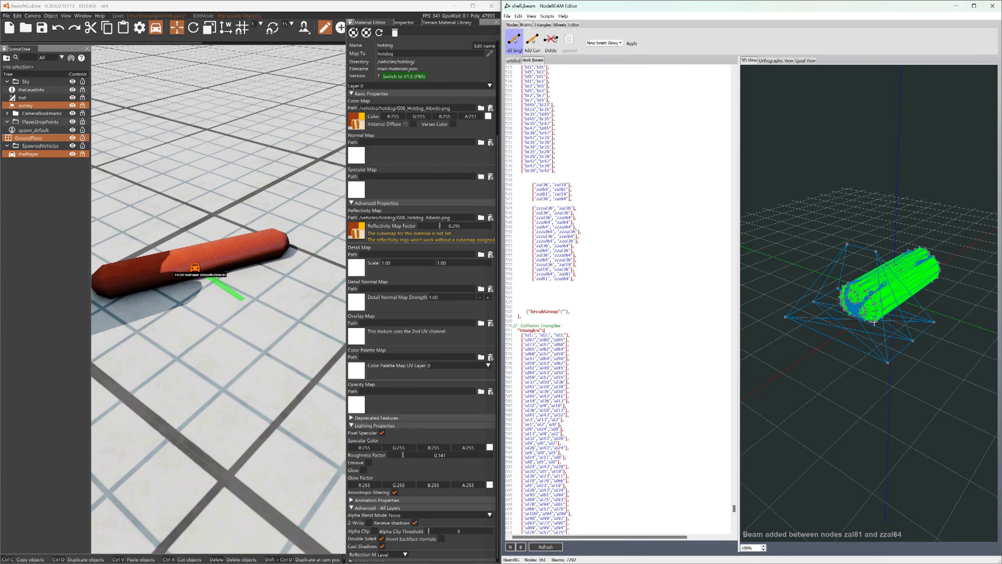
click(843, 246)
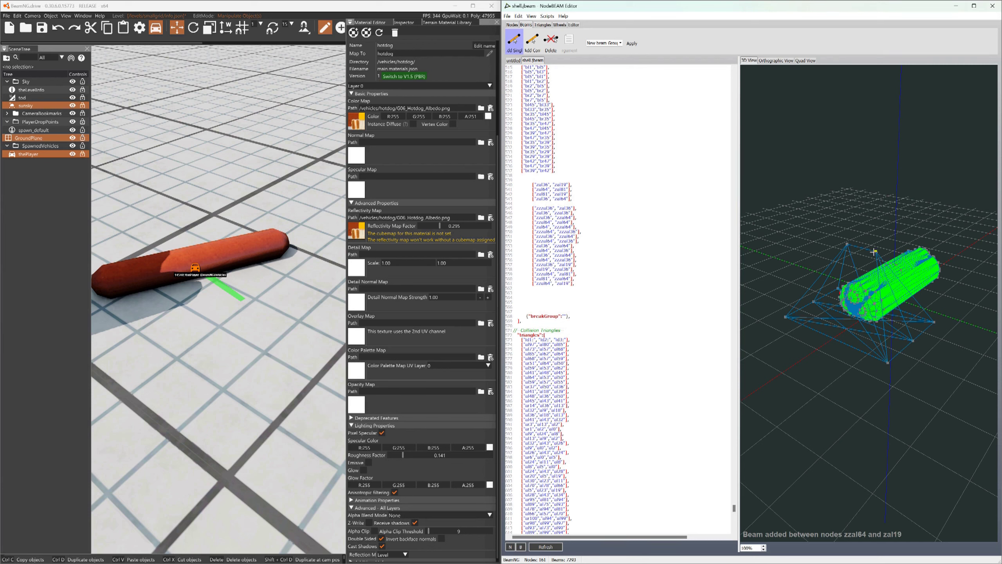
click(786, 317)
middle_drag(903, 288, 821, 308)
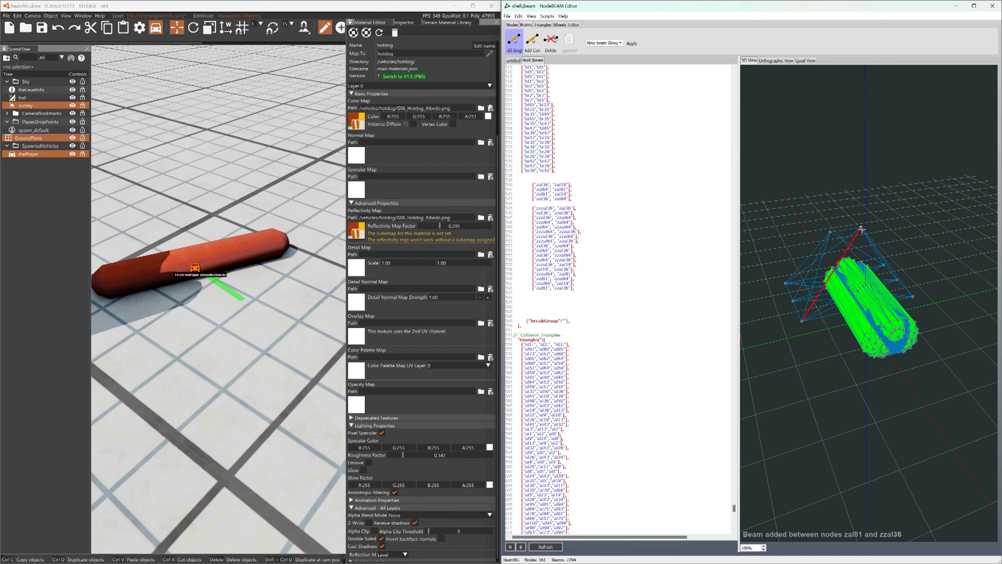
click(847, 233)
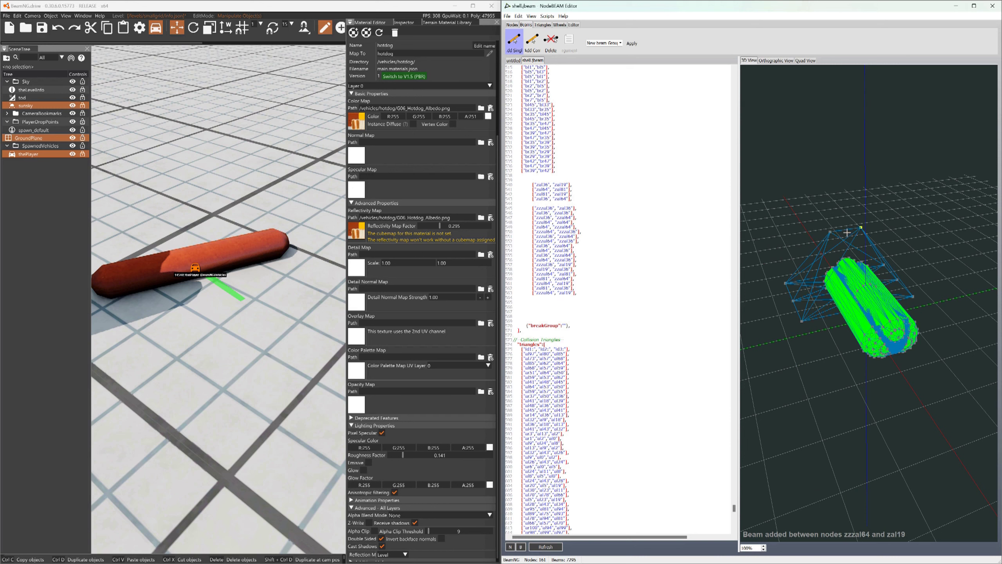
click(912, 295)
middle_drag(912, 295, 825, 228)
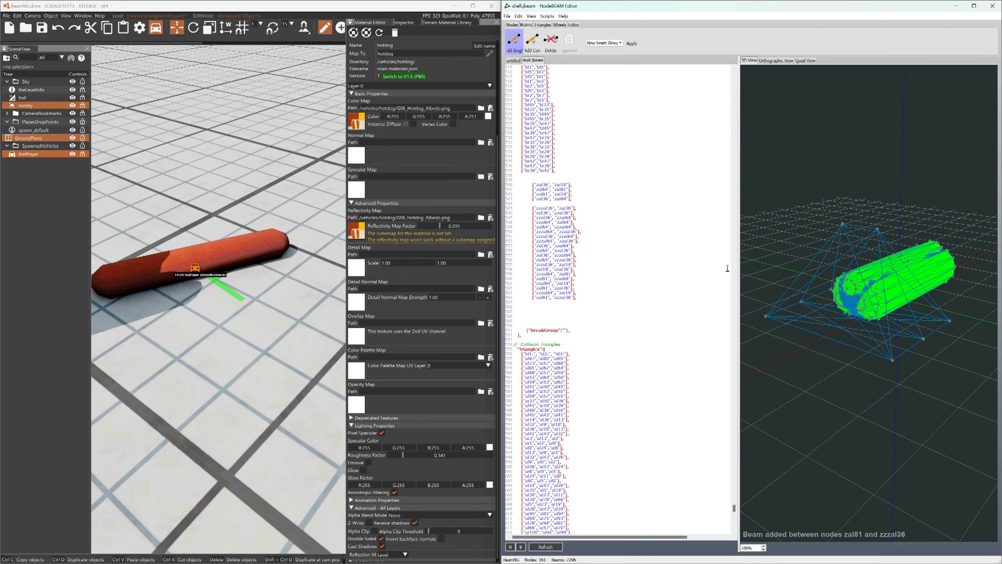
Insert a copied nodeWeight line above the stand nodes, changing 3.5 to 13.5
drag(733, 508, 738, 78)
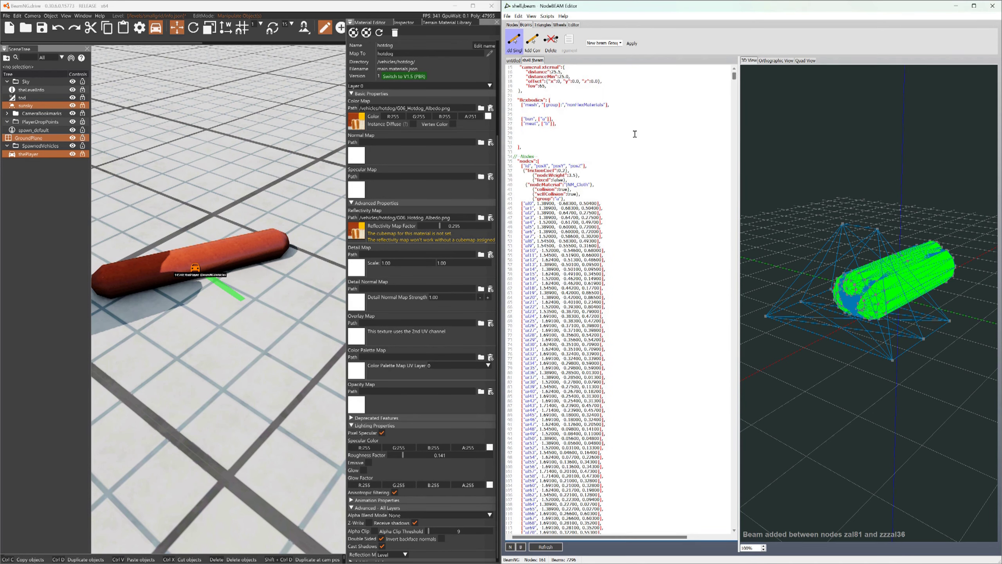
drag(589, 174, 512, 175)
key(ctrl+c)
drag(734, 78, 735, 84)
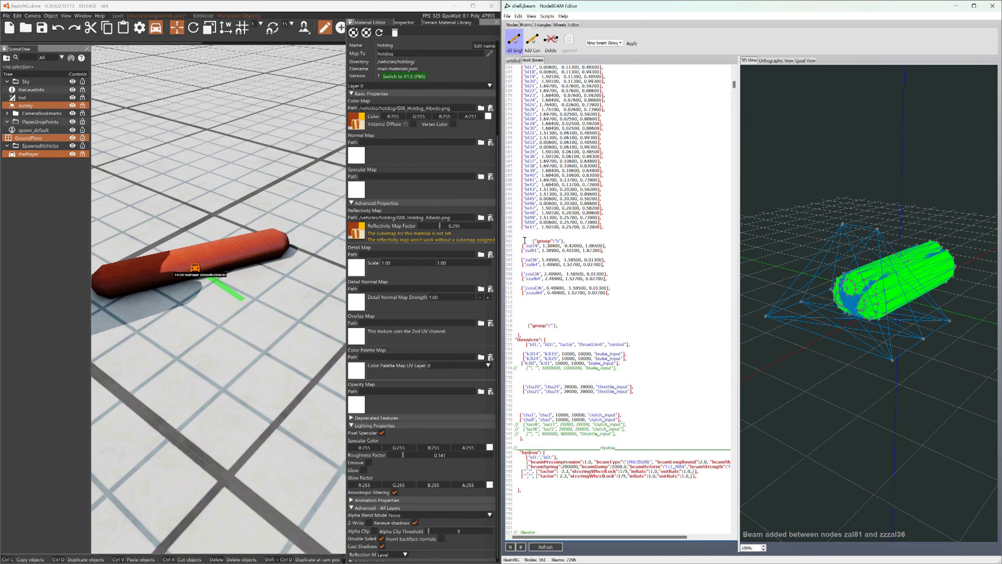
click(525, 240)
key(Return)
key(Return)
key(Return)
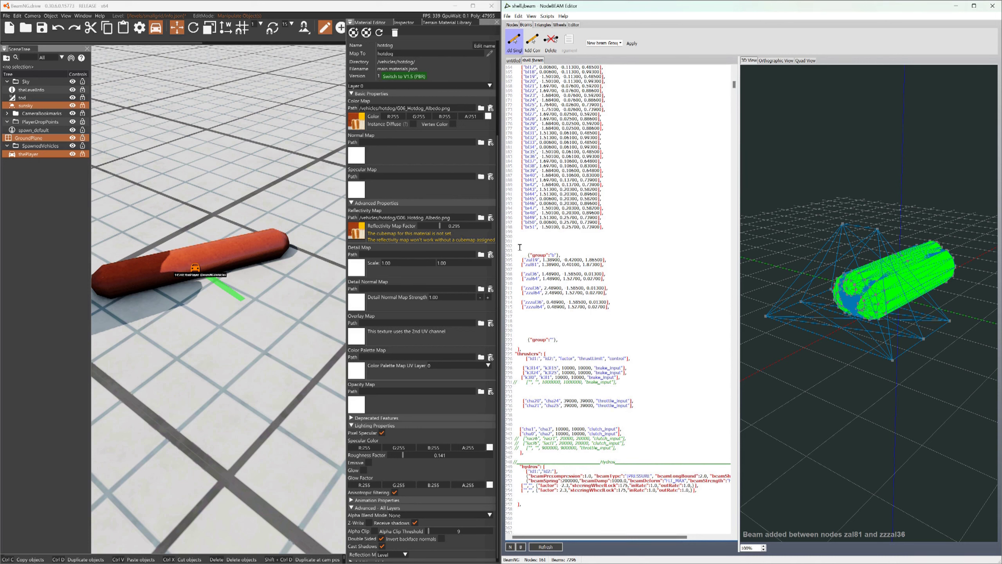
click(520, 246)
key(ctrl+v)
click(569, 245)
text(1)
scroll(733, 90, down, 15)
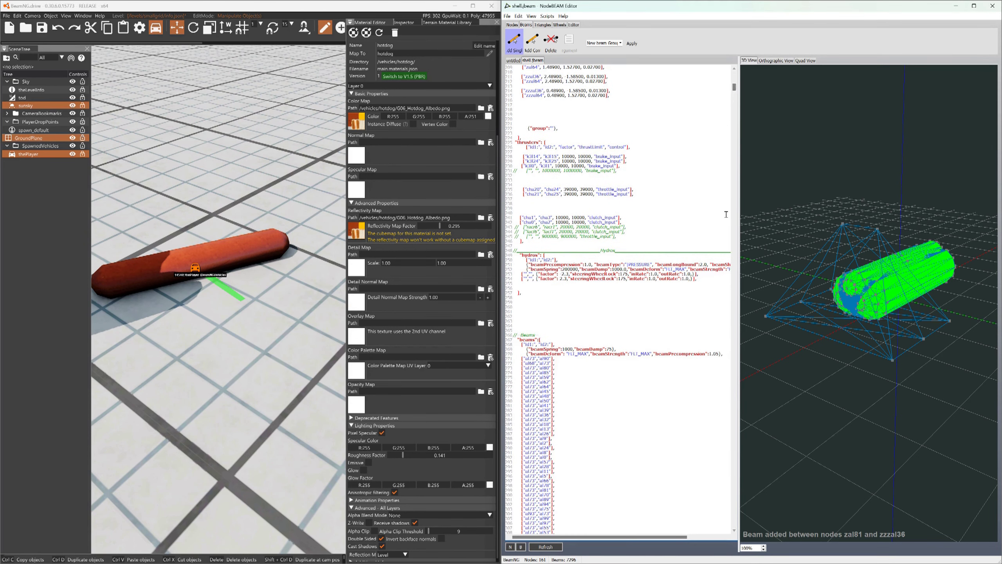
Copy the beamSpring/beamDeform property lines and paste them above the stand beam block
drag(738, 221, 778, 221)
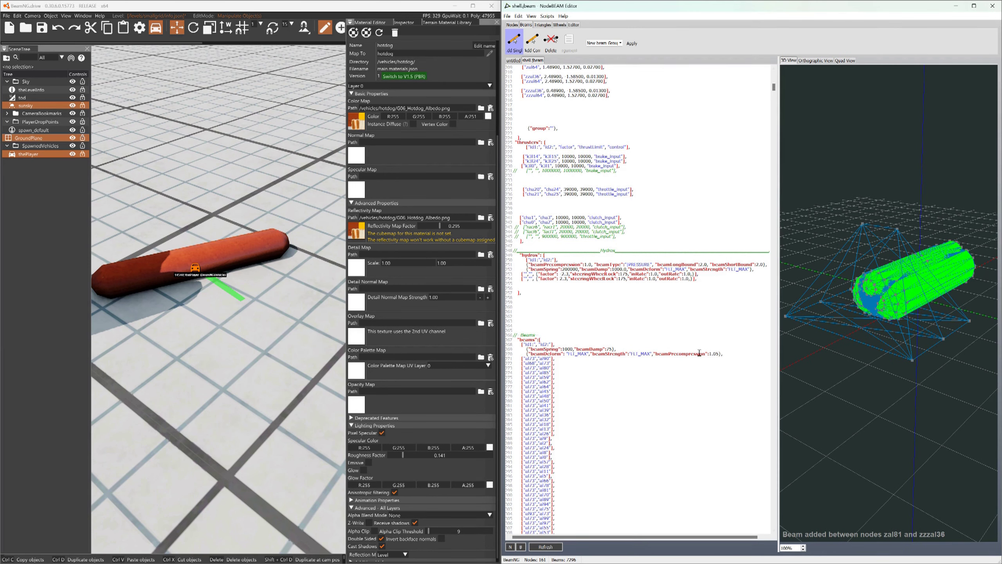
drag(724, 354, 506, 351)
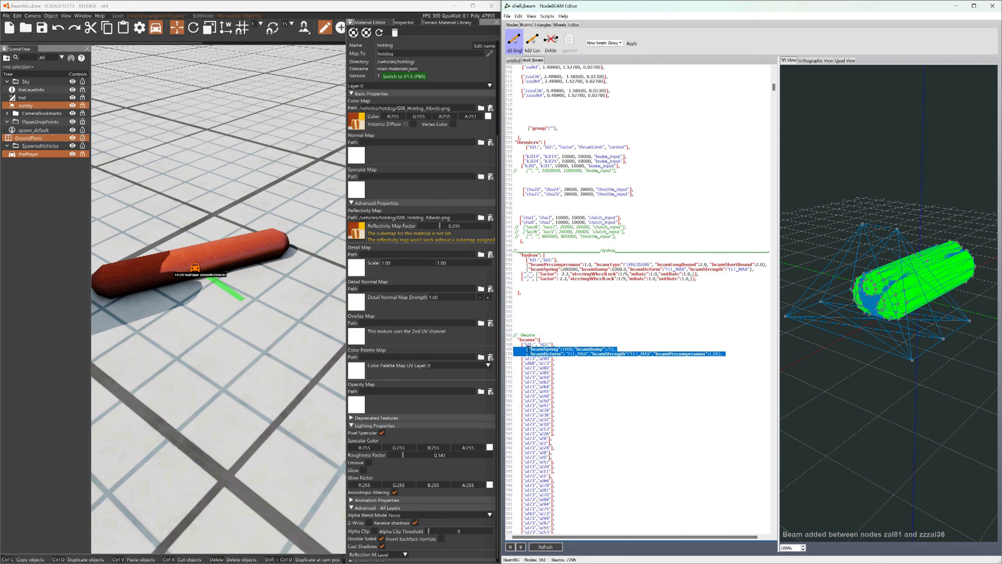
click(529, 349)
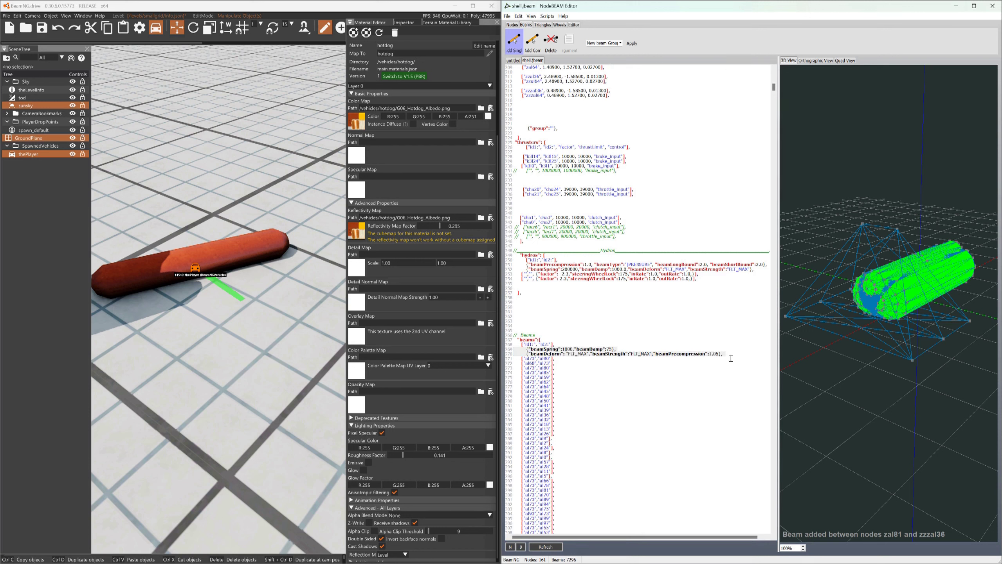
drag(728, 354, 528, 345)
key(ctrl+c)
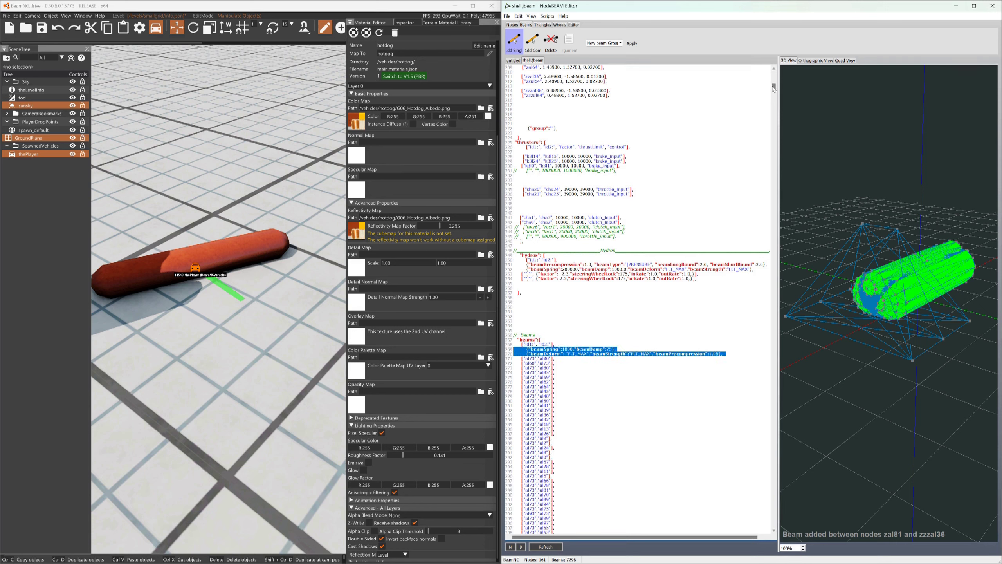
drag(773, 88, 747, 511)
click(517, 175)
key(Return)
key(Return)
key(Return)
key(Return)
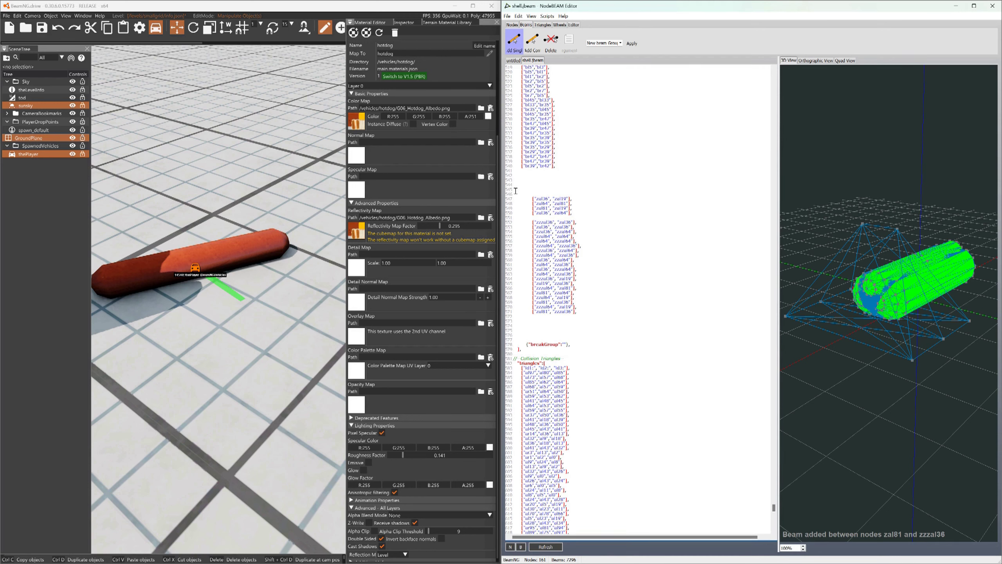
key(ctrl+v)
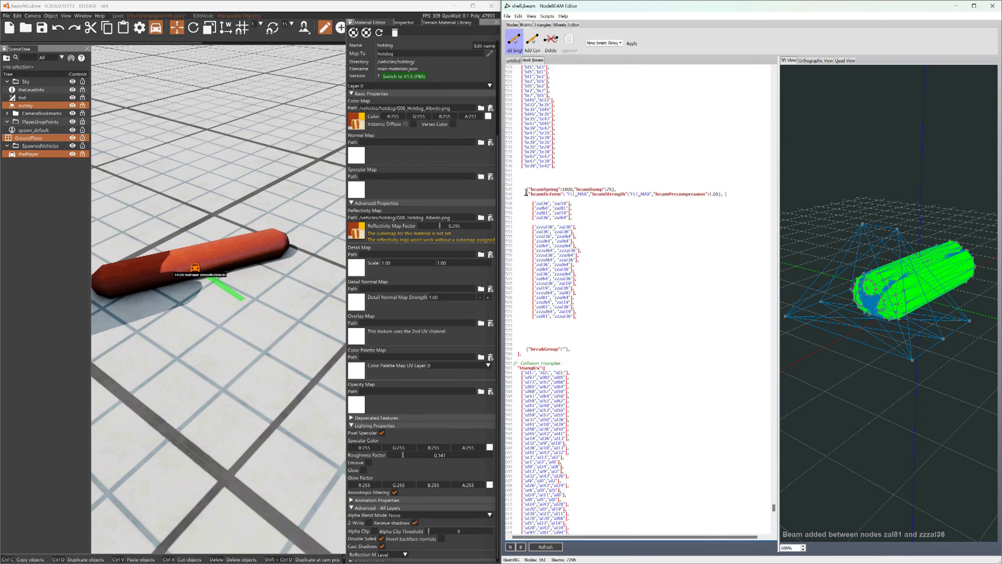
Set the stand beams to beamSpring 1000000, beamDeform 100000 and beamPrecompression 1.0
click(568, 186)
text(000)
click(615, 190)
drag(568, 194, 584, 195)
text(100000)
click(715, 194)
key(BackSpace)
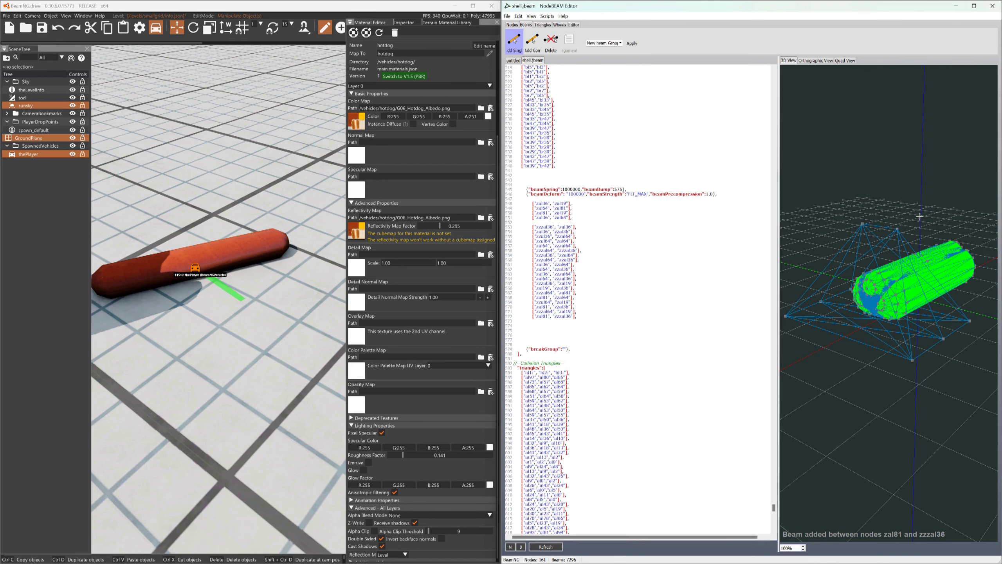
Widen the 3D view and orbit and zoom to see the hot dog from the end
middle_drag(919, 217, 931, 220)
scroll(918, 231, up, 3)
scroll(916, 233, up, 1)
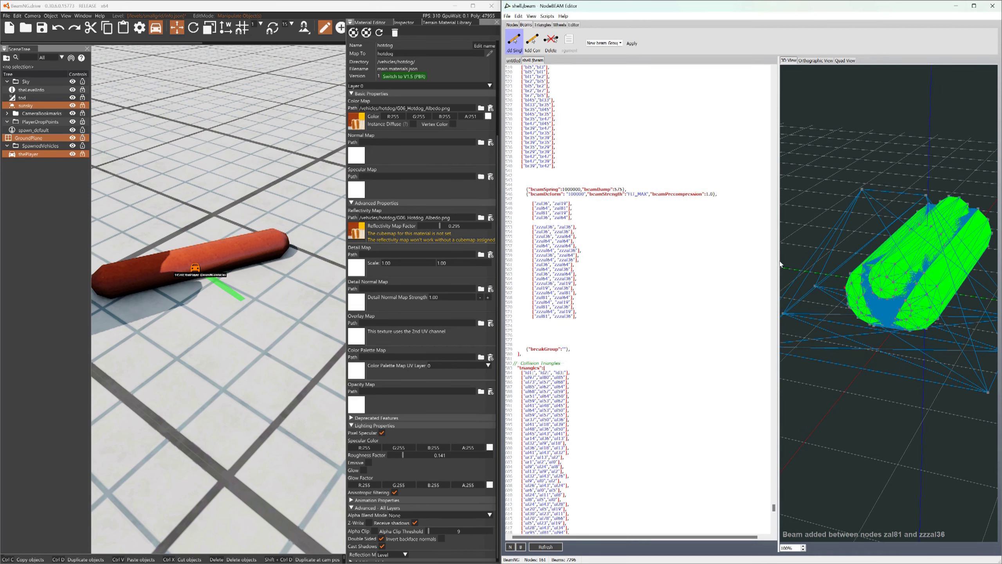
drag(780, 264, 714, 264)
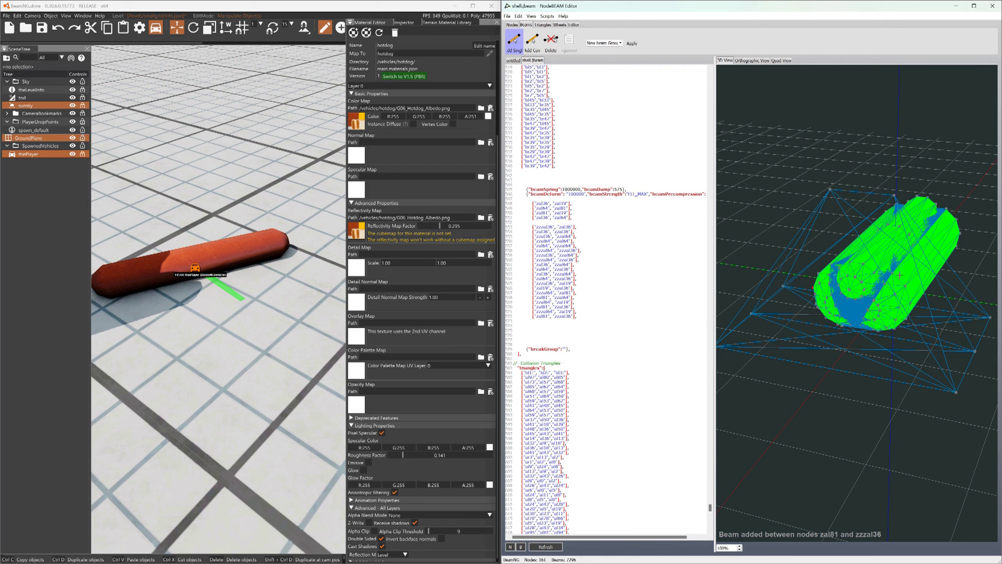
middle_drag(902, 279, 914, 278)
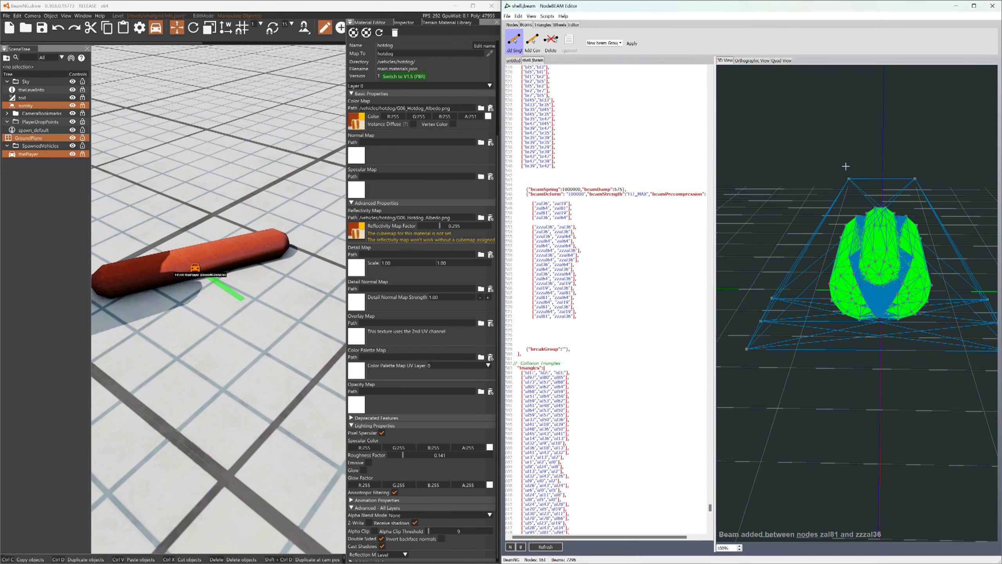
middle_drag(846, 166, 916, 196)
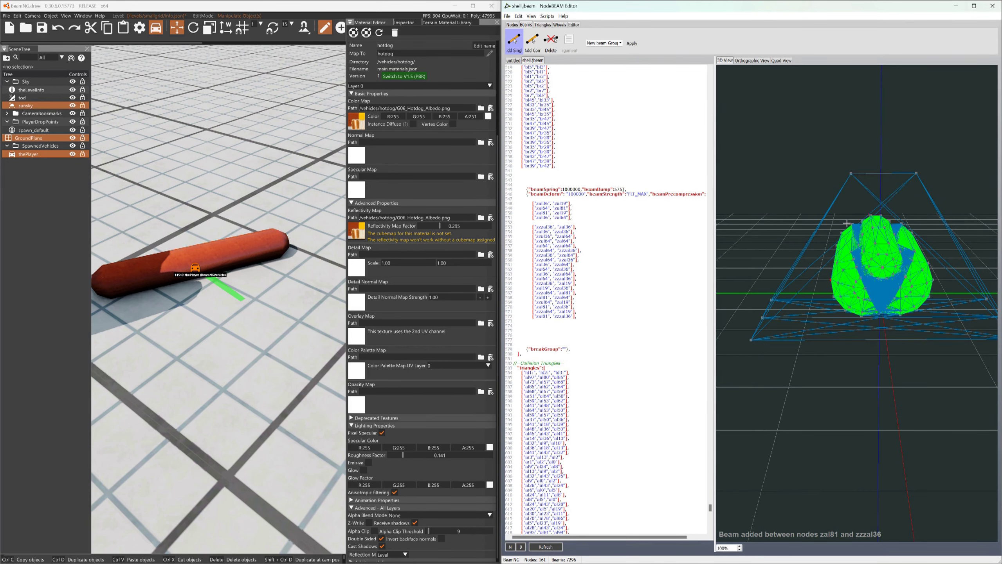
middle_drag(918, 258, 914, 249)
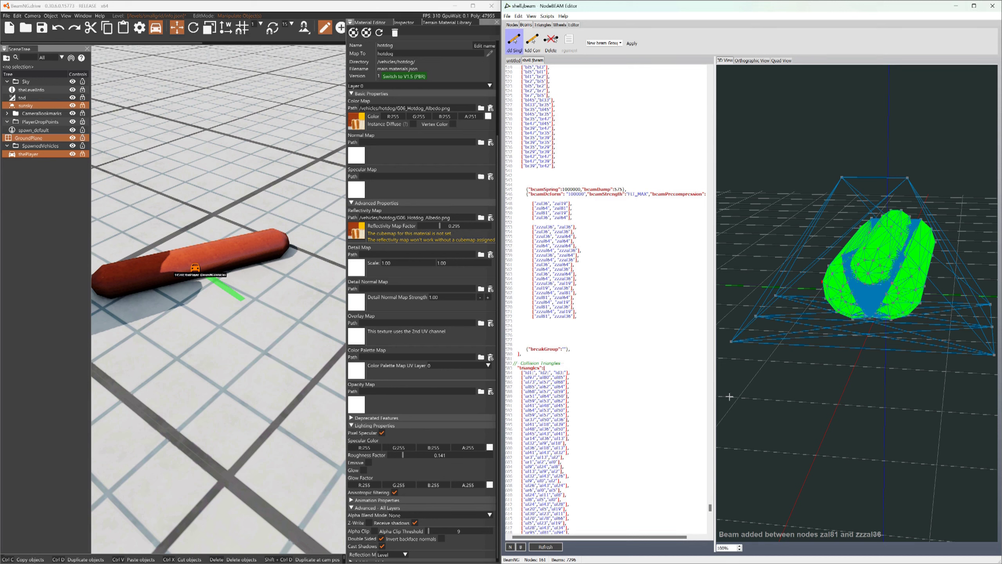
scroll(807, 178, up, 2)
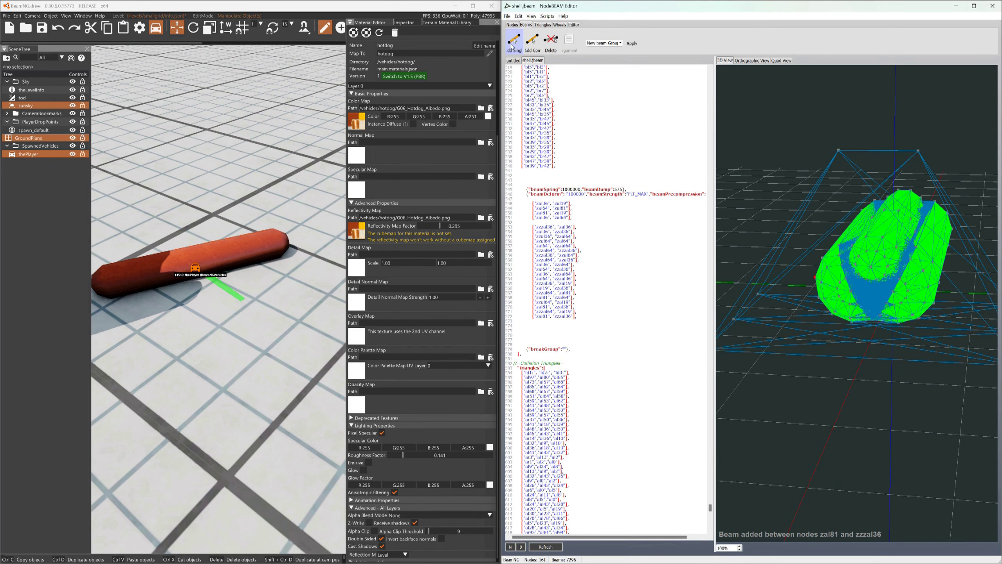
Show node names and enter zal19 and zal81 as the hydros' stand nodes
click(512, 25)
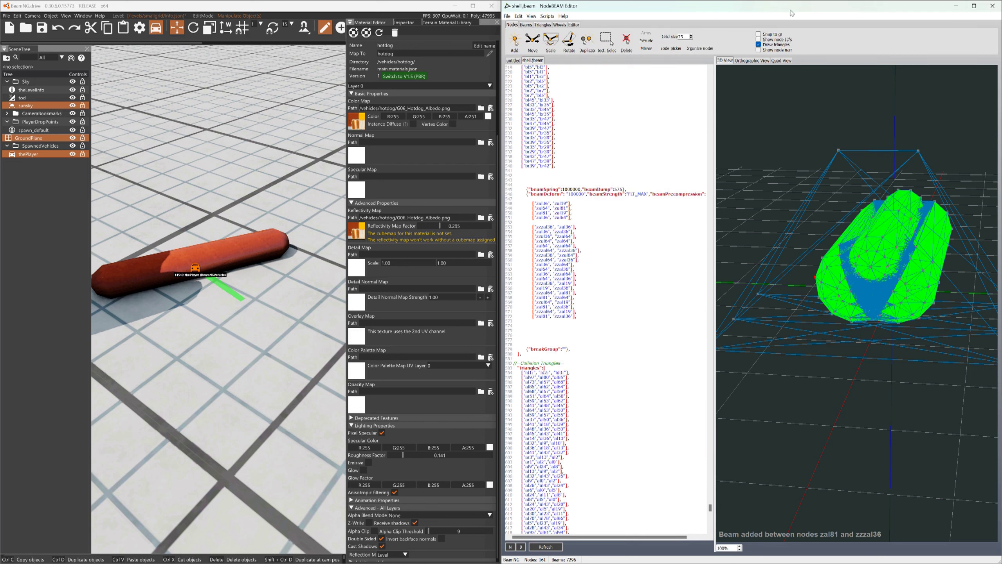
click(758, 50)
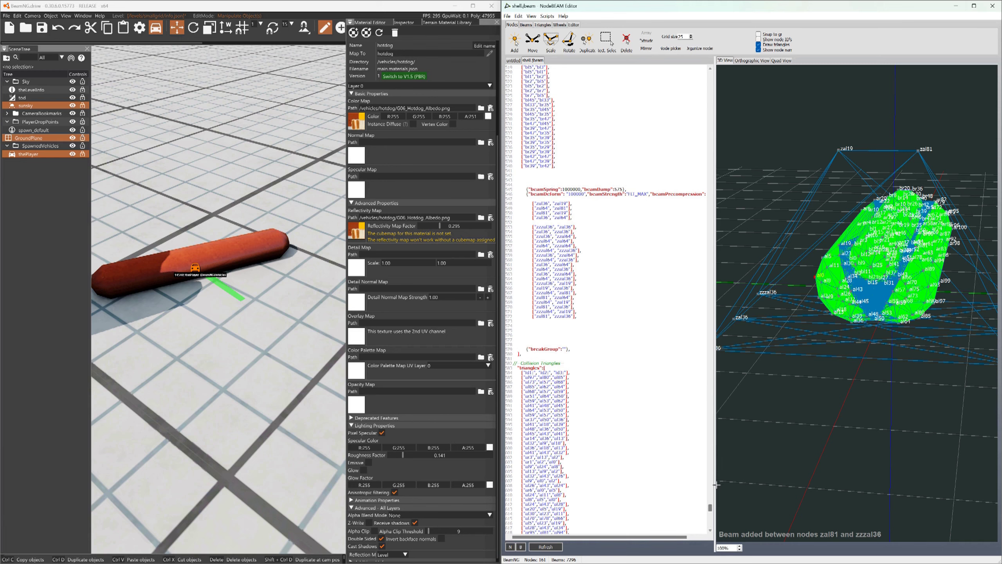
drag(711, 509, 712, 91)
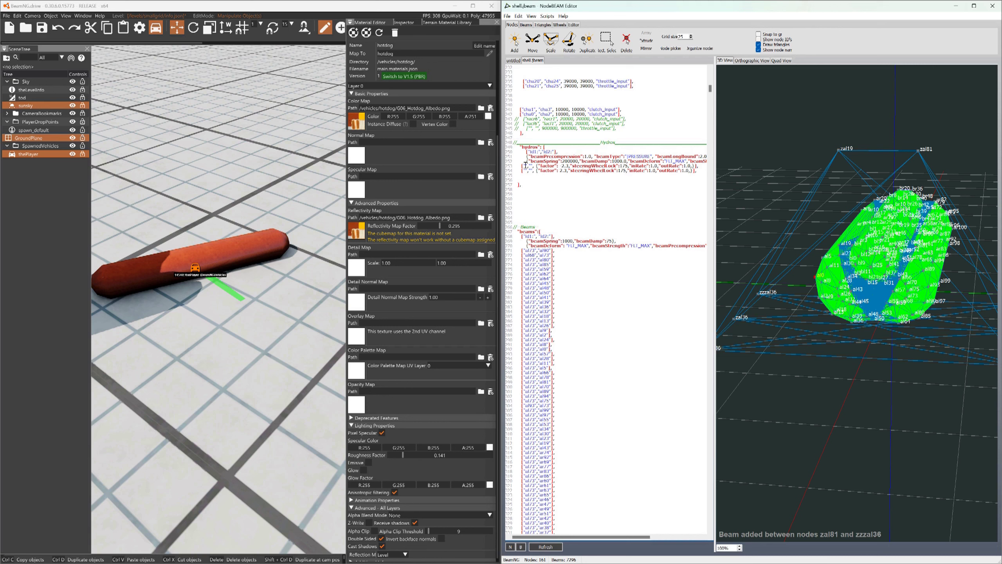
text(zal1)
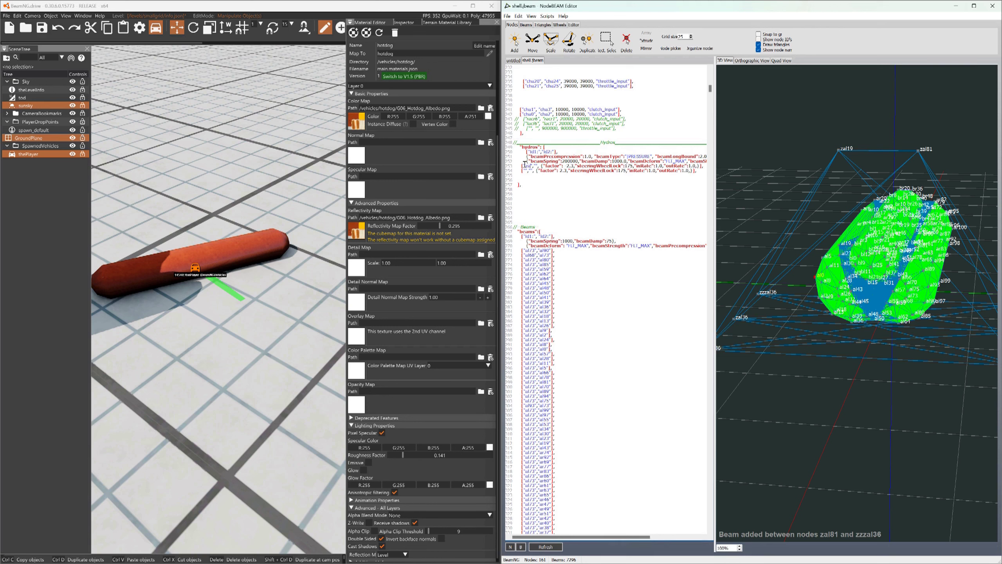
text(9)
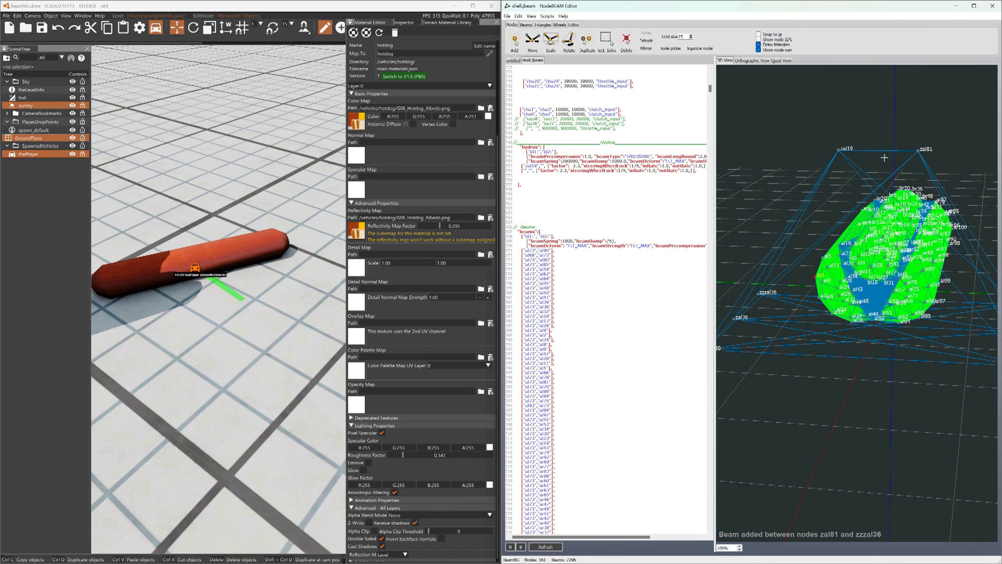
click(525, 171)
text(za)
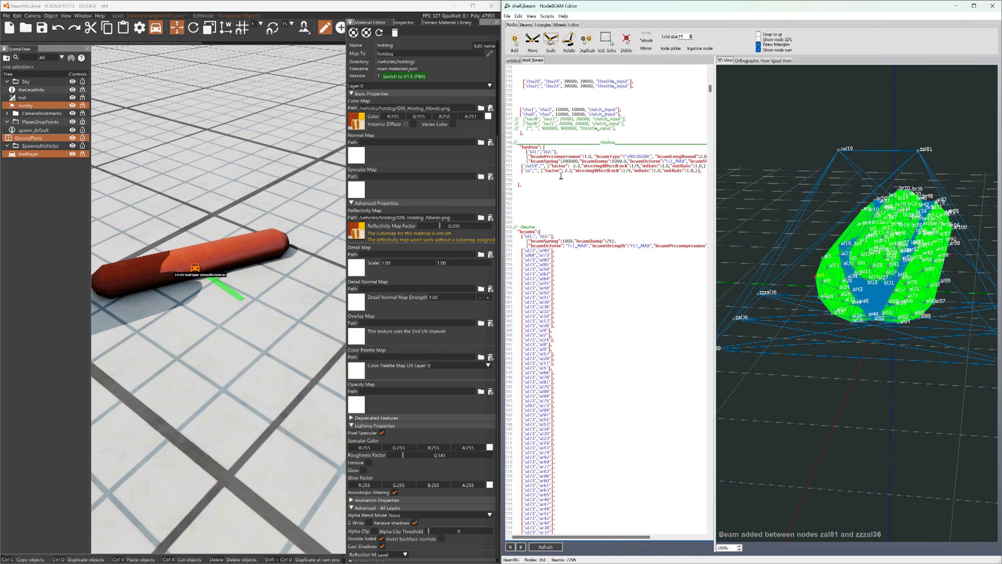
text(l81)
Enter al81 and al19 as the hydros' hot dog nodes, checking them in 3D
middle_drag(931, 168, 939, 185)
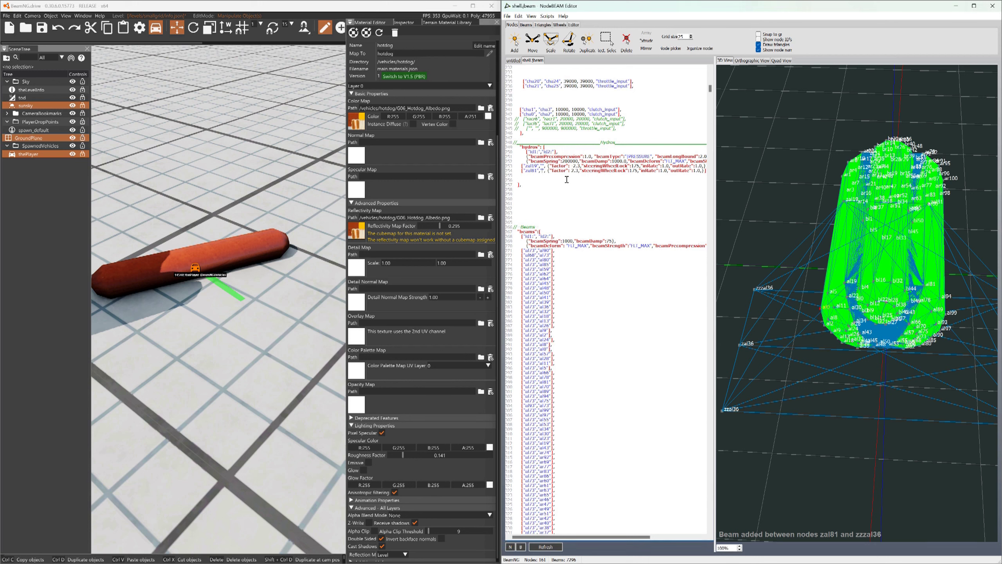
text(al81)
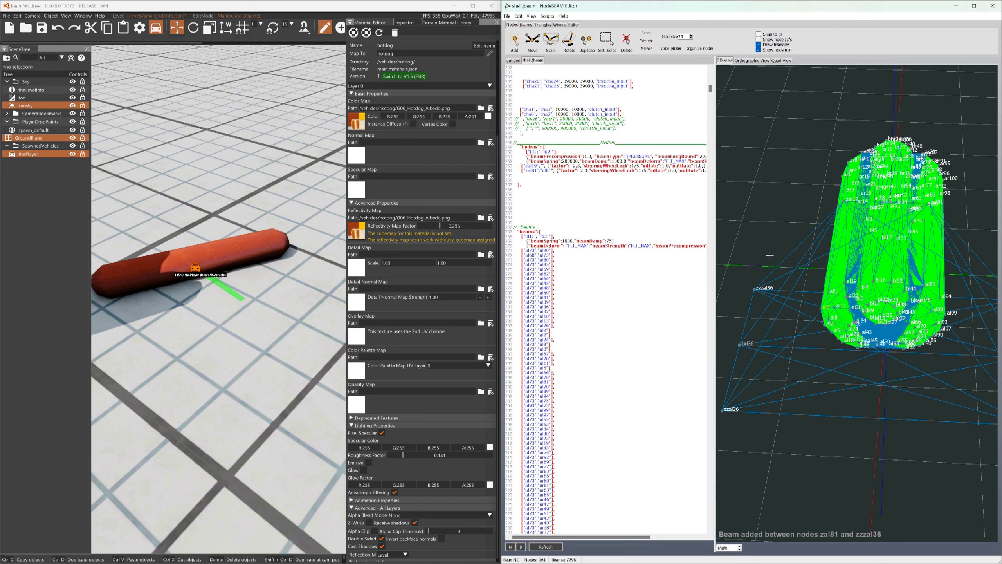
mouse_move(830, 256)
middle_down()
mouse_move(812, 253)
mouse_move(824, 253)
middle_up()
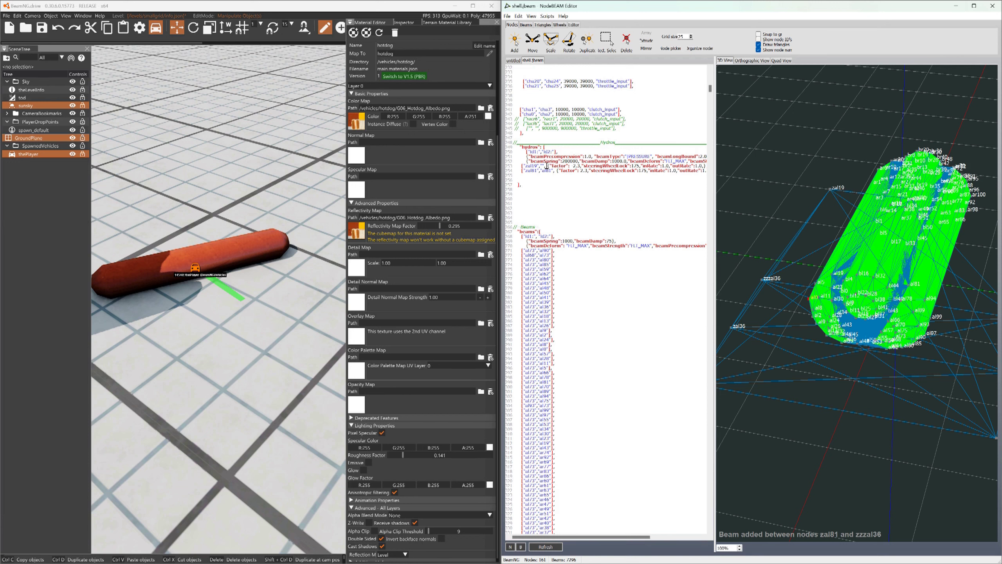
text(al19)
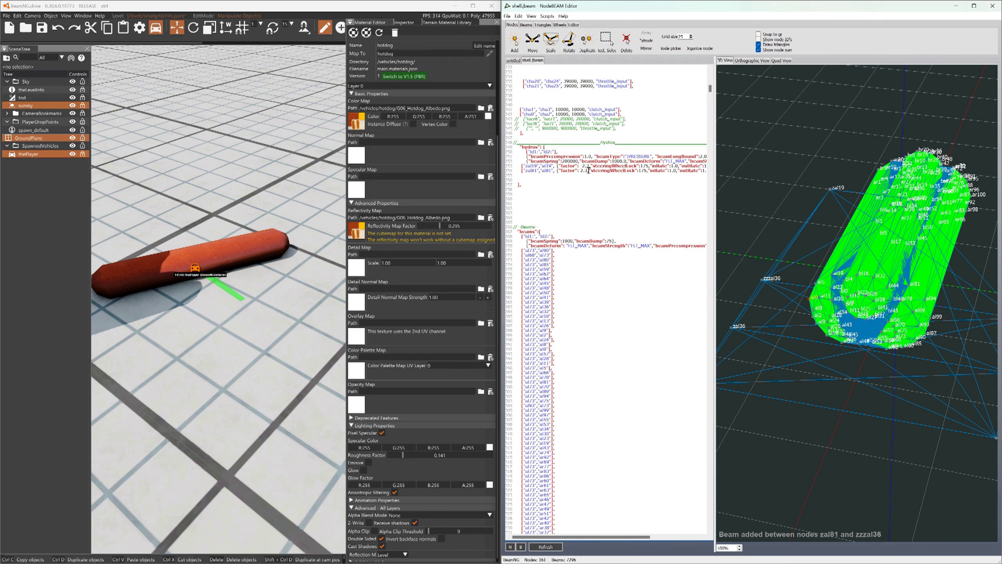
middle_drag(769, 197, 747, 242)
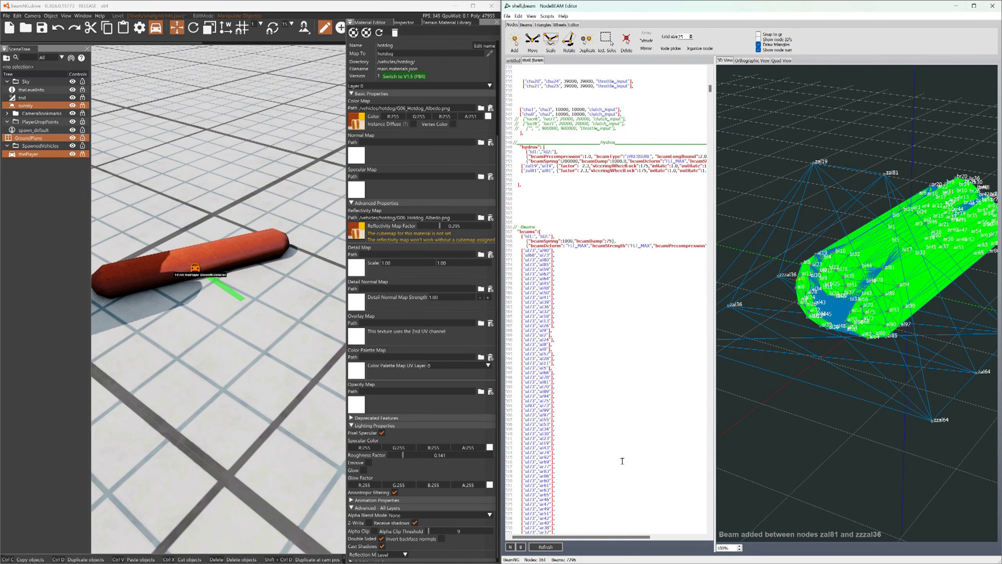
Reload to show the hydro beams and change both hydro factors from 2.3 to 2.0
click(552, 548)
double_click(583, 166)
double_click(587, 166)
text(0)
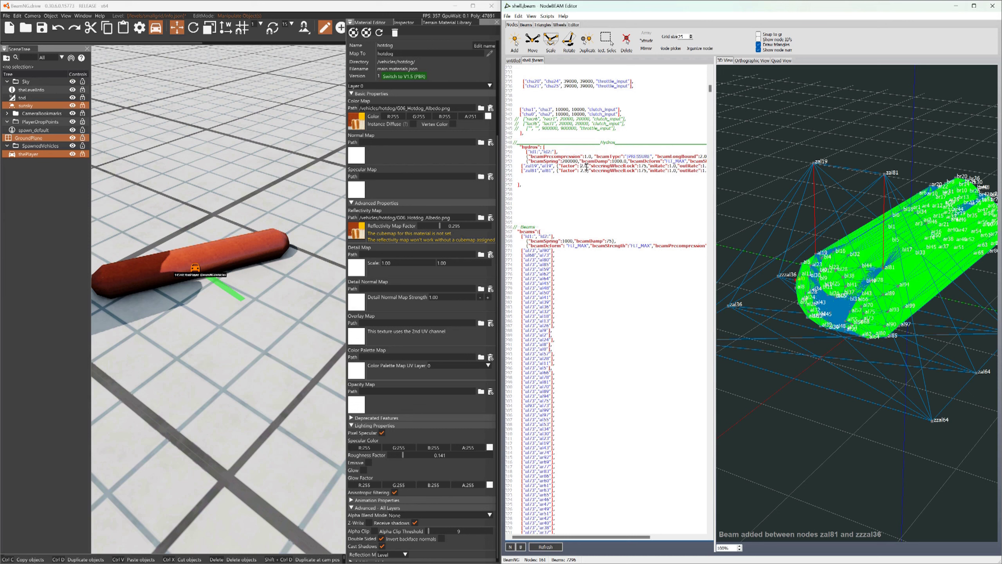
double_click(587, 170)
text(0)
drag(715, 326, 745, 299)
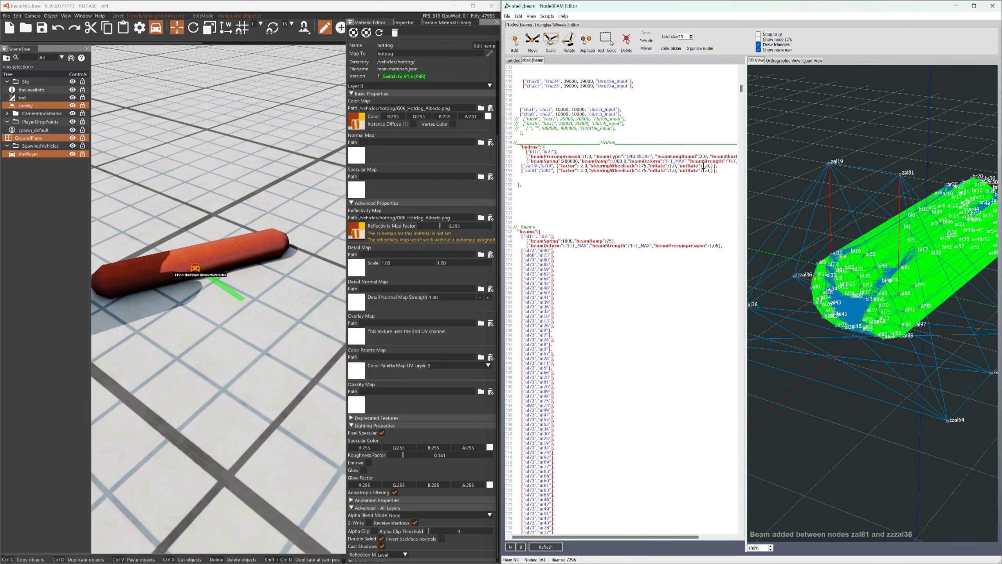
drag(744, 176, 771, 176)
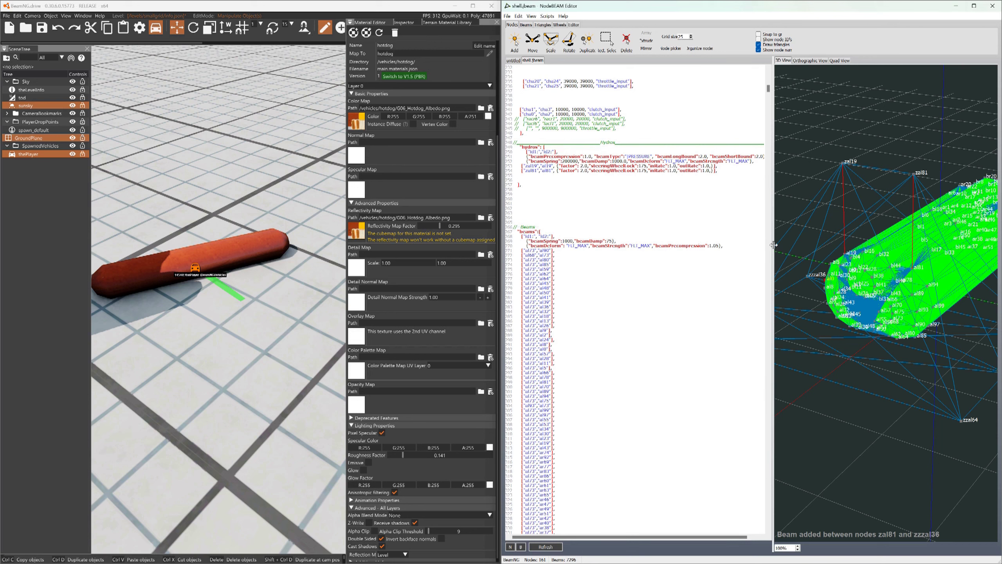
drag(773, 245, 774, 245)
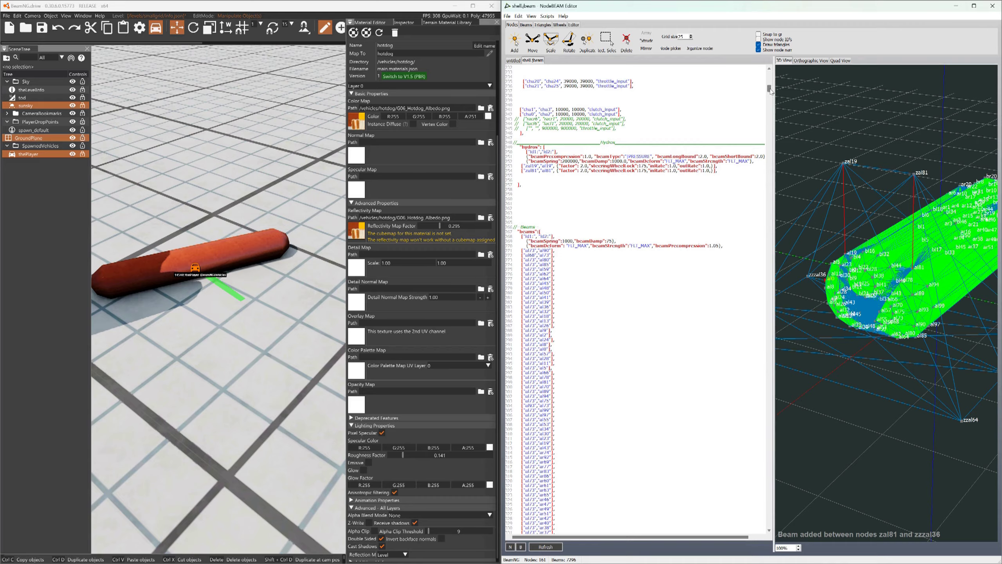
Orbit to an upright end-on view and scroll the code up to the thrusters block
middle_drag(835, 181, 875, 189)
middle_drag(951, 263, 923, 260)
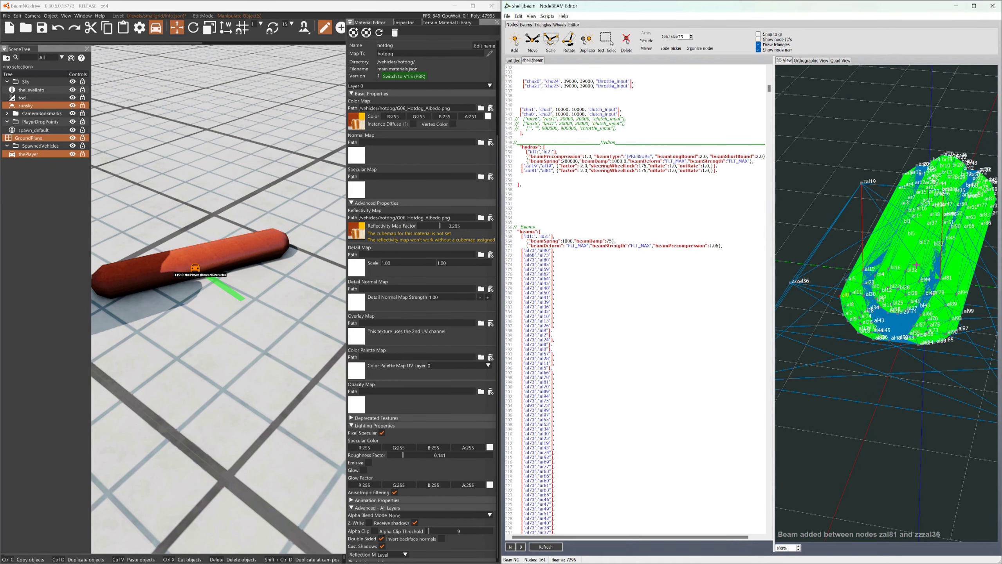
mouse_move(768, 90)
mouse_down()
mouse_move(767, 168)
mouse_move(736, 253)
mouse_move(769, 138)
mouse_move(767, 89)
mouse_up()
right_click(768, 88)
click(767, 87)
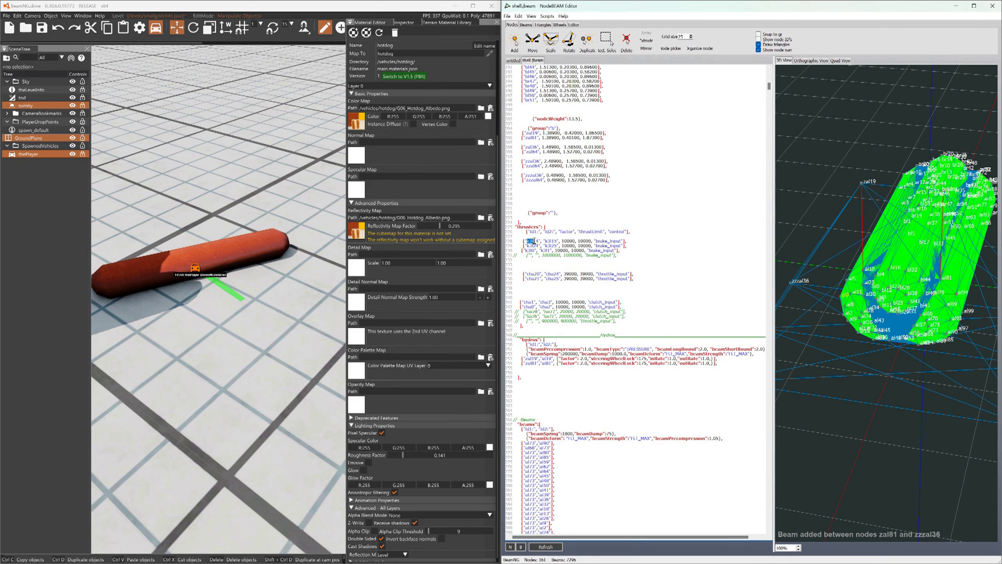
Delete the old node names from the brake thrusters and cha20/cha24 on line 235
key(BackSpace)
key(BackSpace)
key(BackSpace)
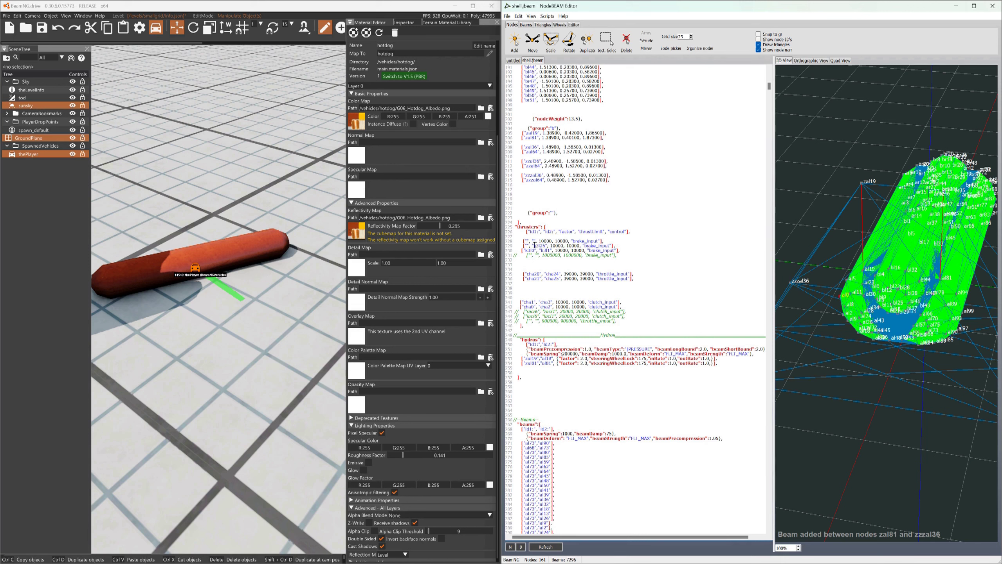
key(BackSpace)
key(BackSpace)
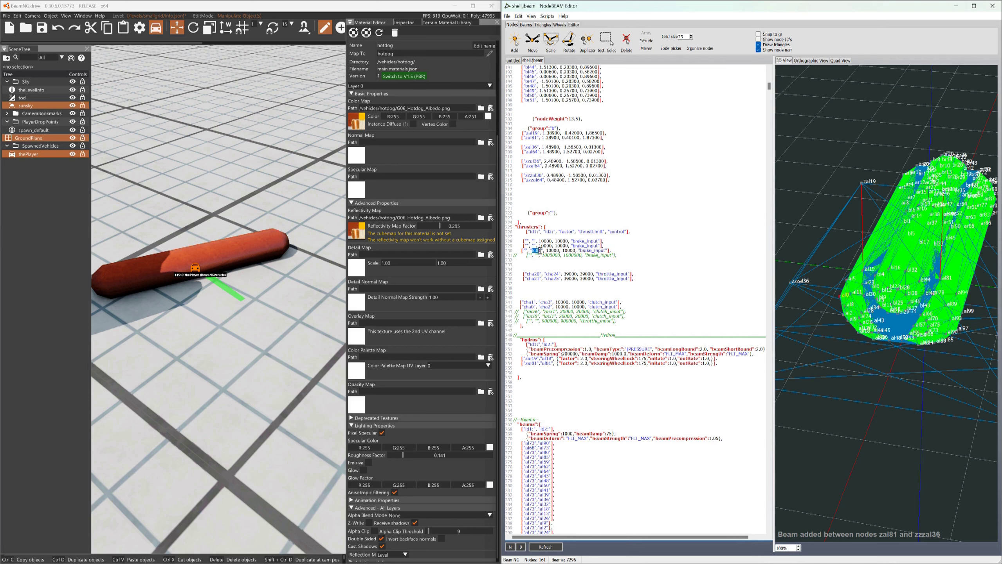
key(BackSpace)
drag(527, 274, 543, 273)
key(BackSpace)
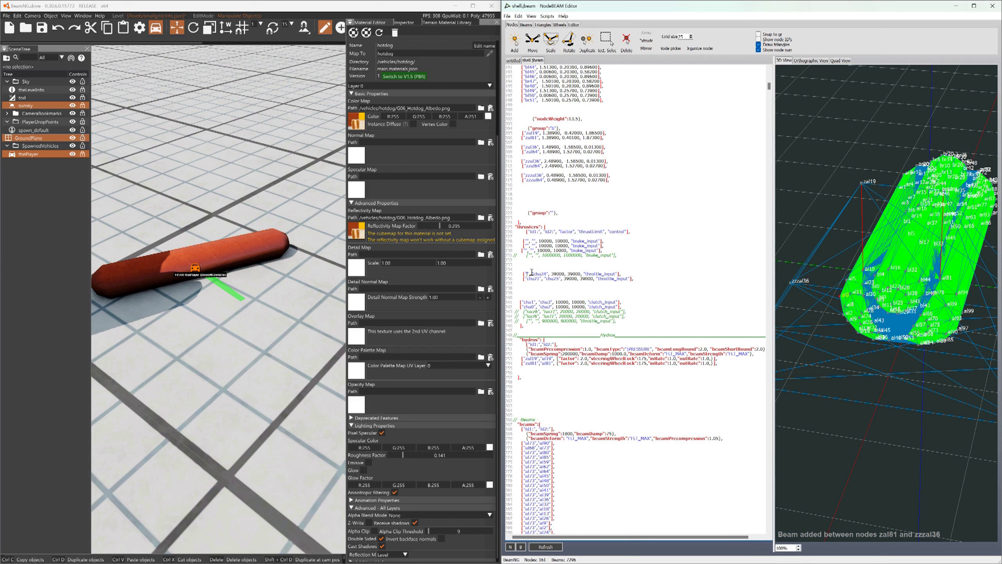
drag(533, 273, 533, 300)
key(BackSpace)
Remove the clutch thruster's node name on line 241 and cha21/cha25 from line 236
key(BackSpace)
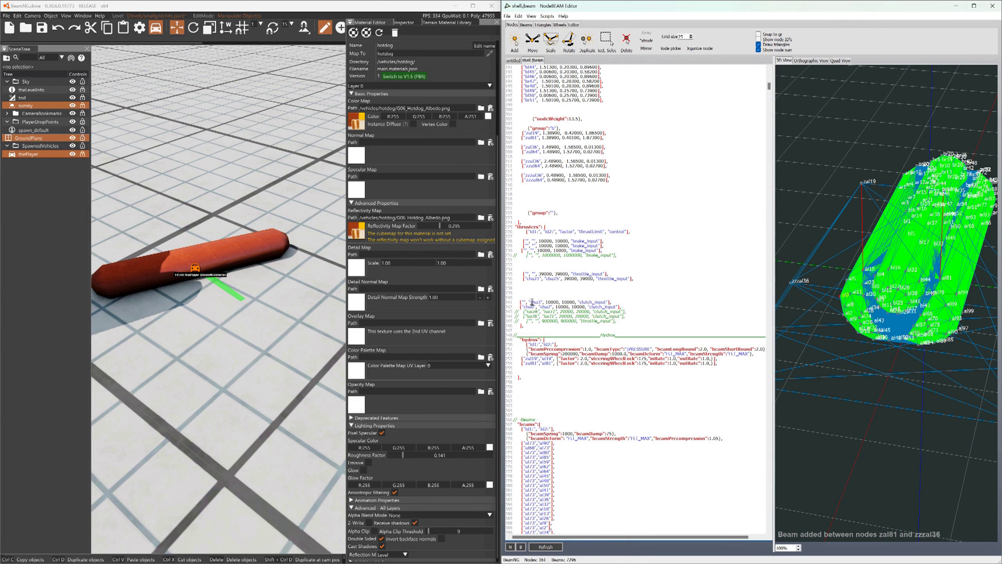
drag(532, 302, 542, 307)
key(BackSpace)
key(BackSpace)
key(BackSpace)
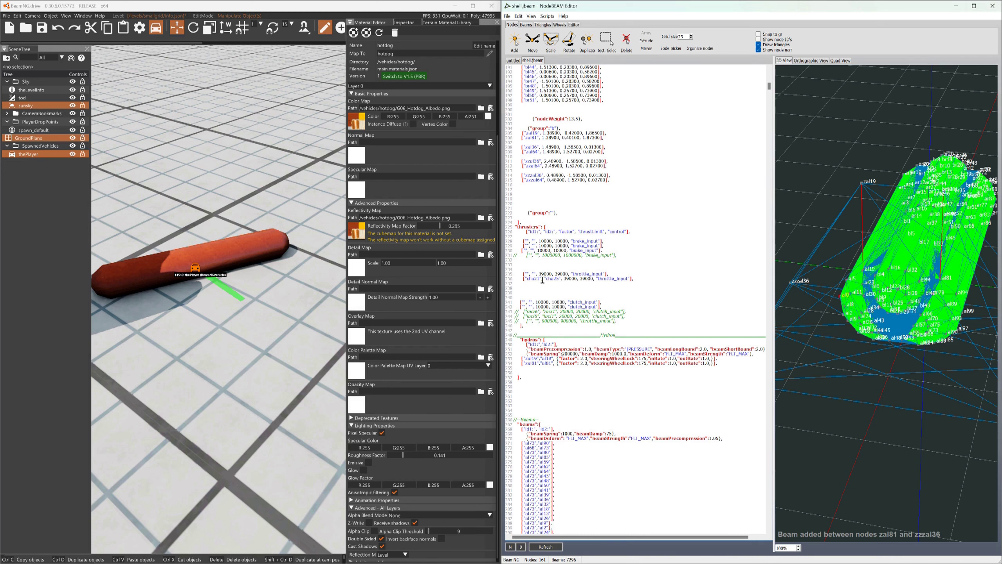
drag(528, 278, 540, 279)
key(Delete)
drag(533, 279, 546, 279)
key(Delete)
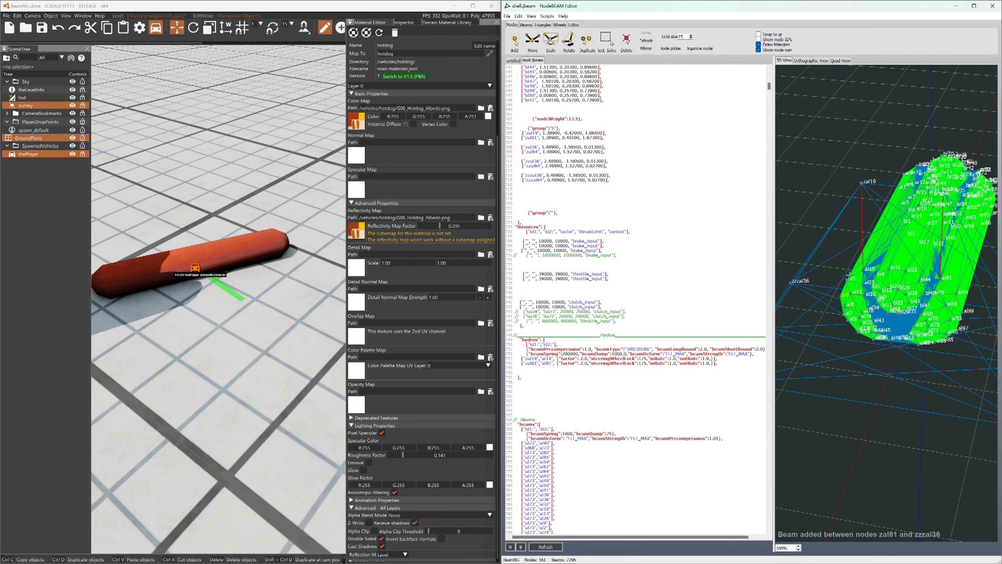
Set bl4 and br8 as the two nodes of the throttle thruster on line 235
middle_drag(851, 241, 802, 255)
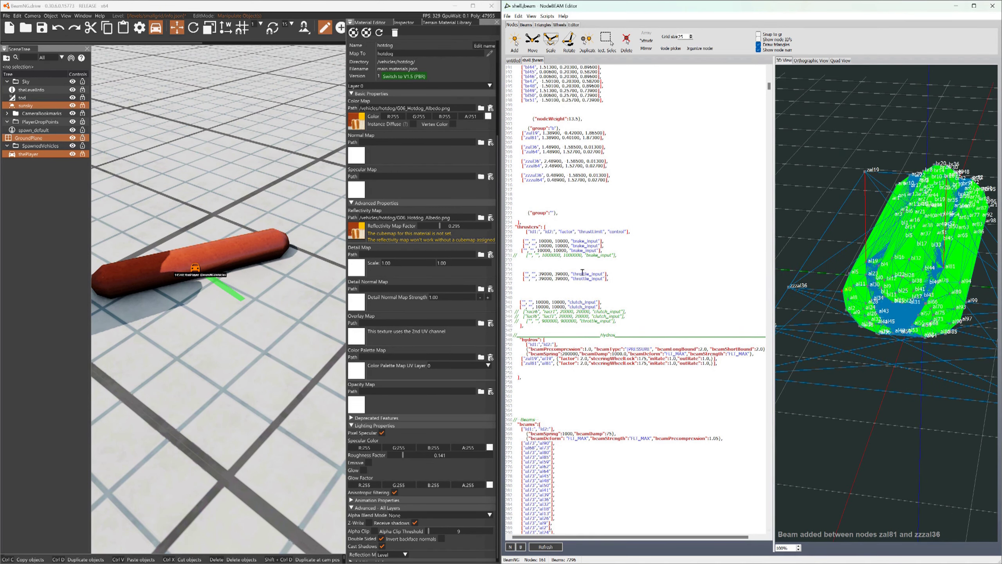
click(528, 274)
text(al)
text(bl4)
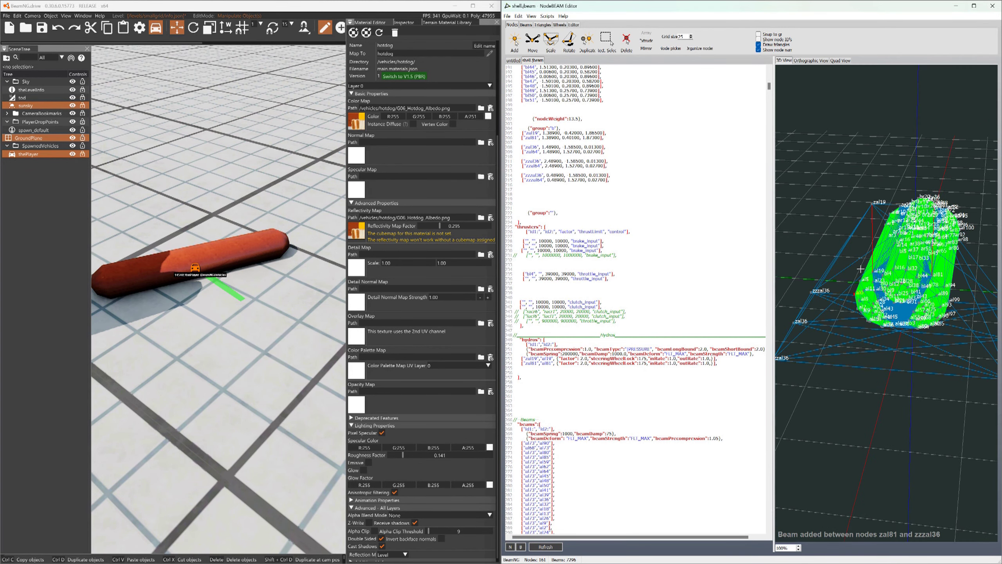
middle_drag(864, 278, 914, 281)
scroll(900, 265, down, 3)
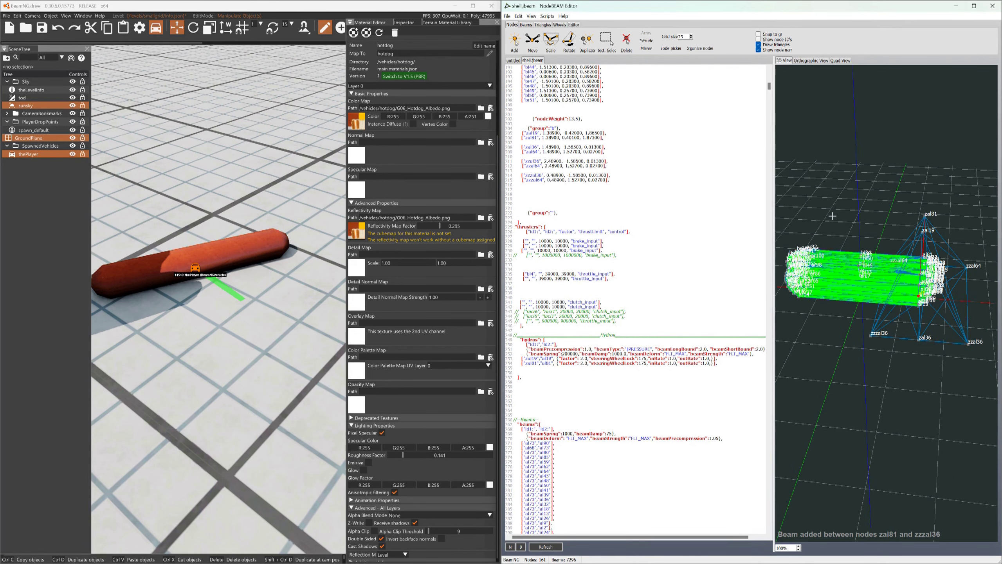
middle_drag(936, 281, 924, 293)
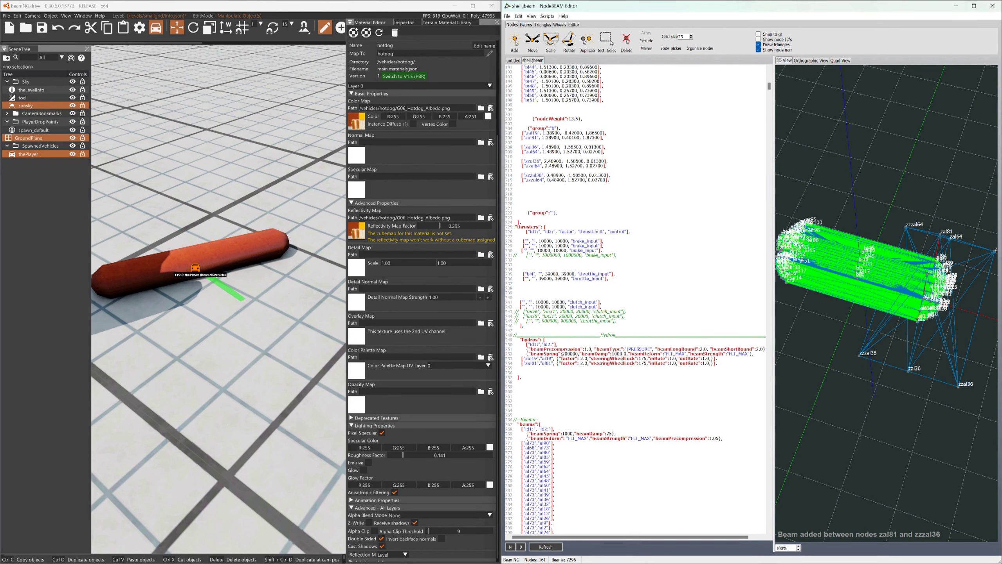
middle_drag(825, 209, 810, 192)
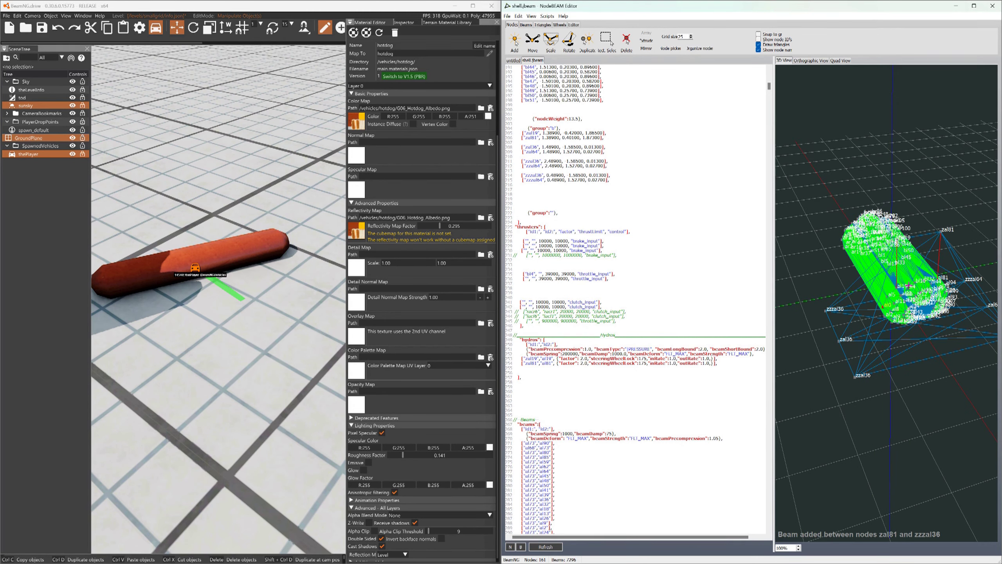
middle_drag(832, 209, 846, 213)
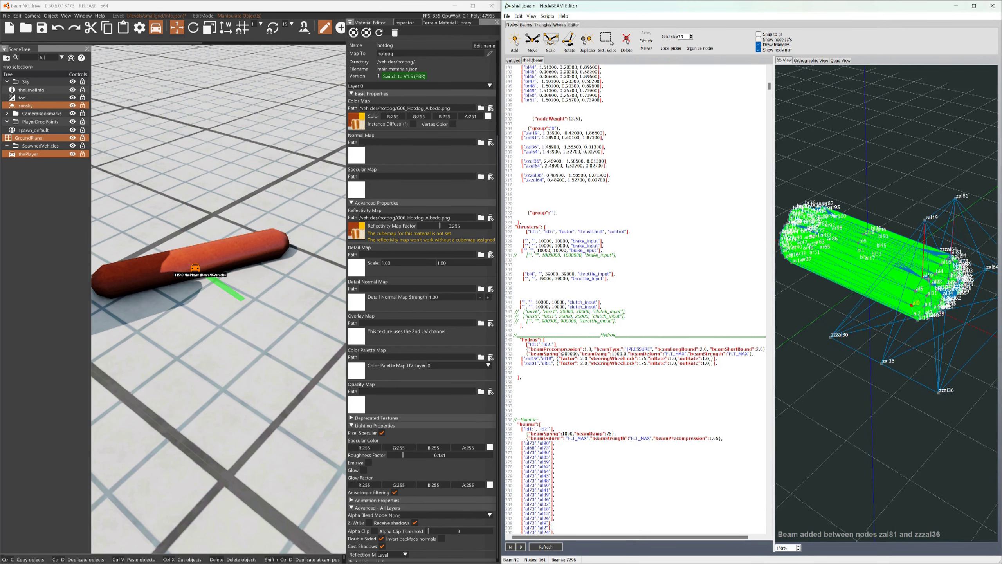
scroll(933, 270, up, 5)
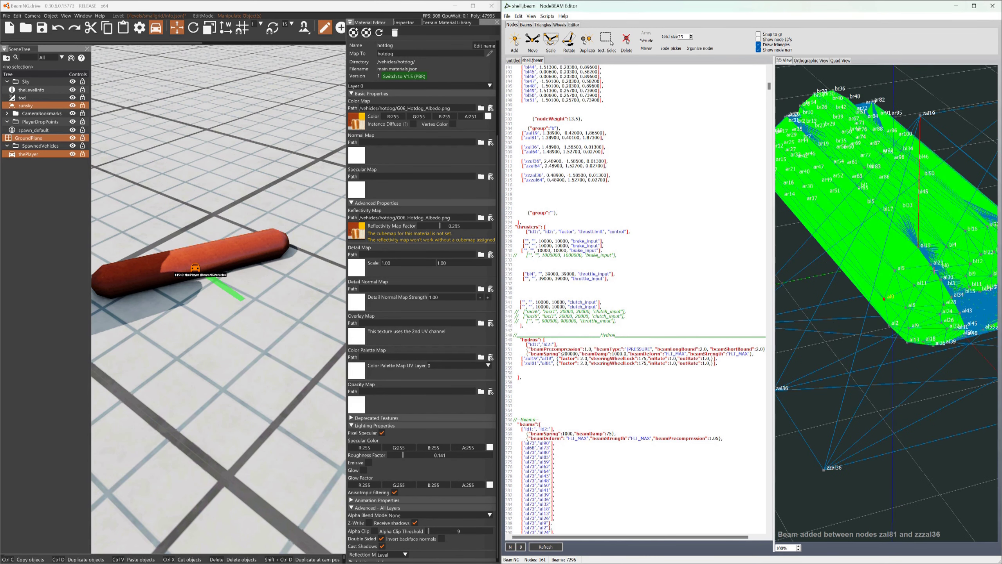
mouse_move(958, 237)
middle_down()
mouse_move(918, 231)
mouse_move(954, 237)
mouse_move(953, 221)
mouse_move(942, 241)
middle_up()
scroll(937, 228, down, 3)
scroll(919, 231, down, 4)
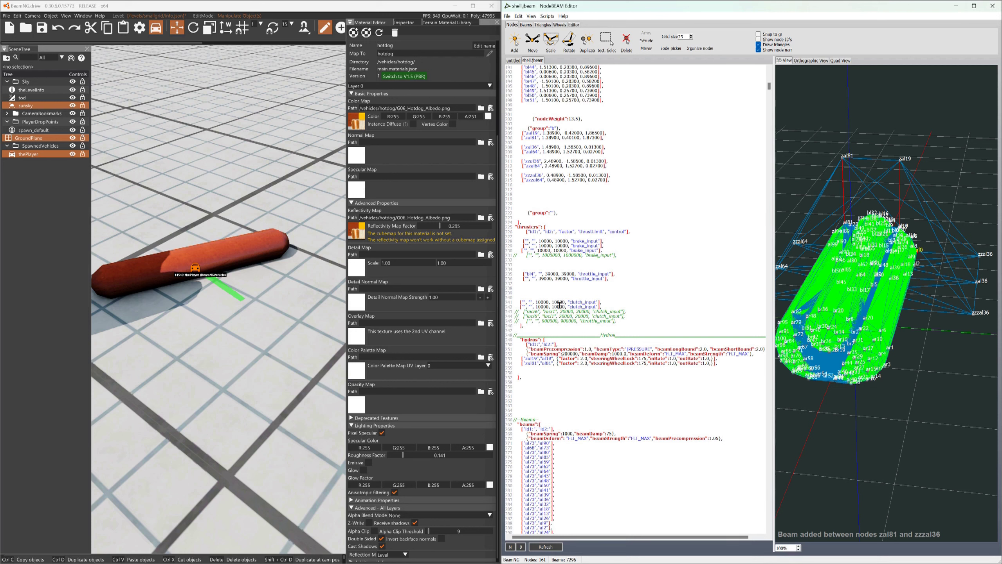
click(541, 274)
text(br8)
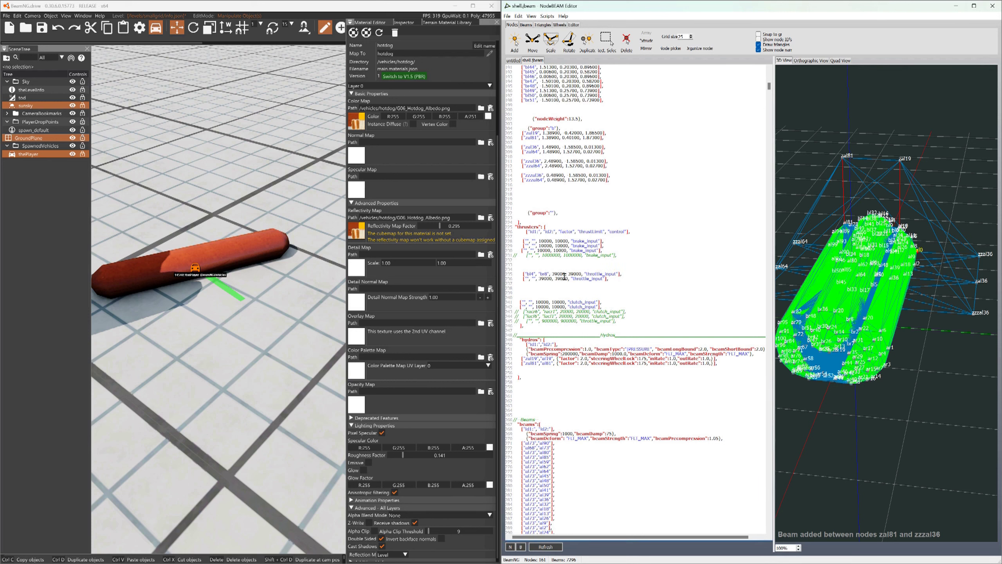
right_click(557, 278)
Inspect the hotdog node structure in the 3D view, then ready line 236's empty node slot
click(564, 272)
middle_drag(823, 251, 902, 250)
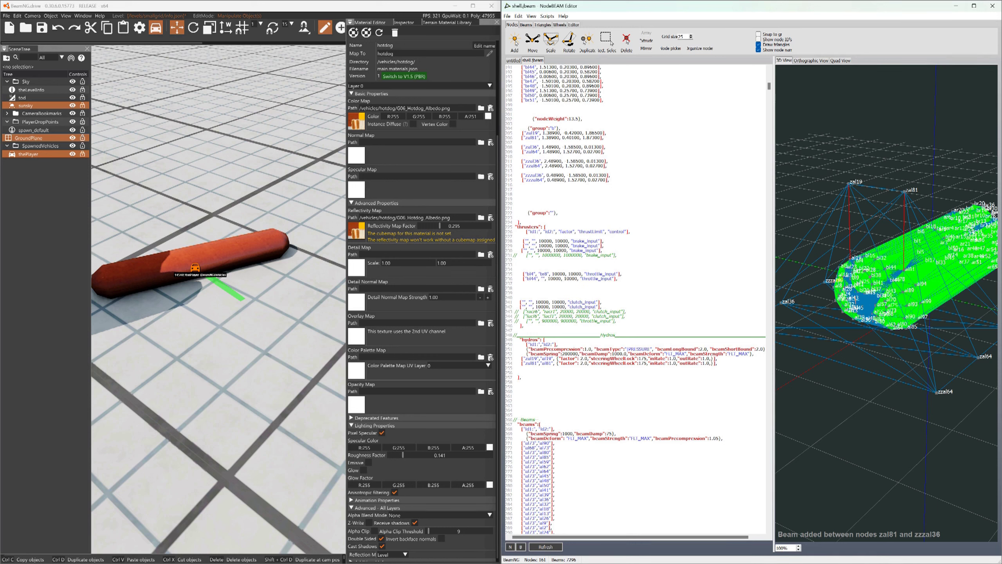
middle_drag(898, 298, 896, 268)
scroll(921, 281, up, 3)
scroll(888, 271, up, 5)
scroll(864, 278, down, 3)
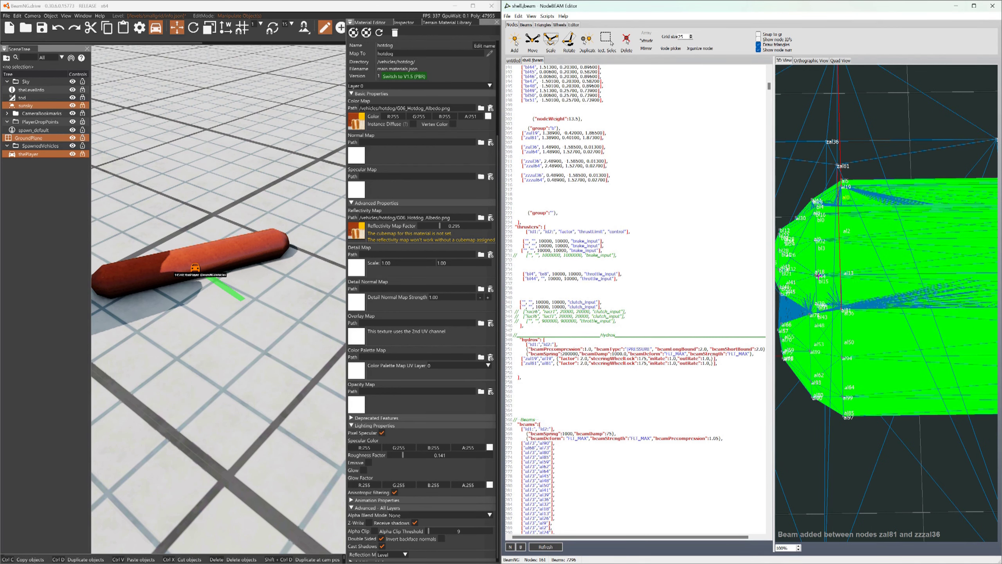
key(d)
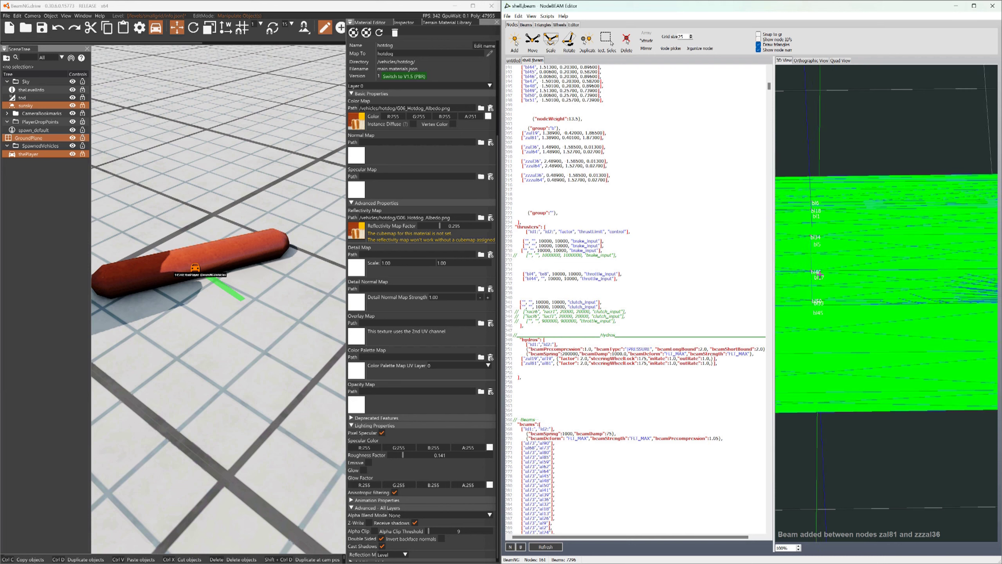
middle_drag(820, 277, 823, 266)
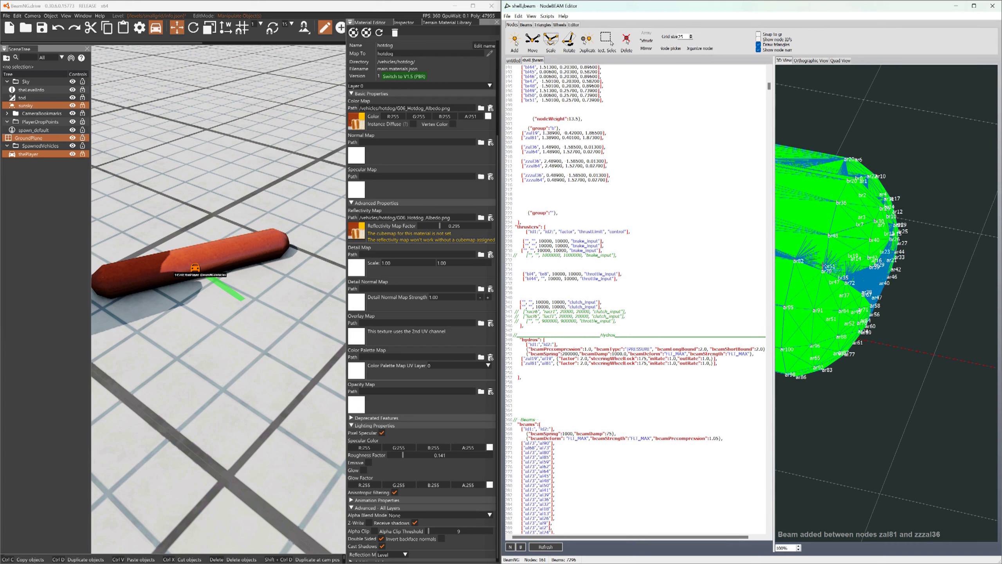
click(544, 278)
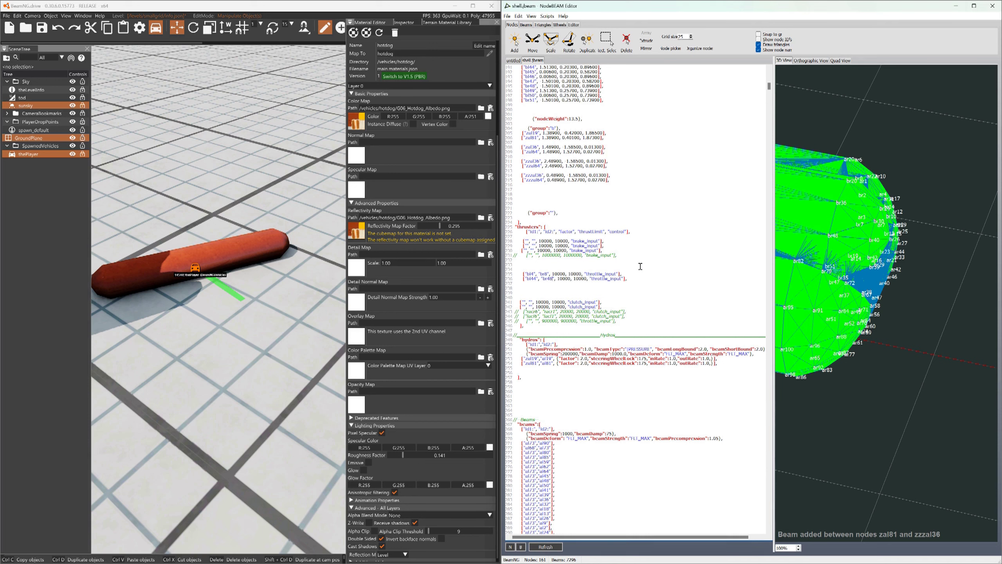
Save the JBEAM file and reload the hotdog vehicle in a maximized BeamNG window
click(507, 16)
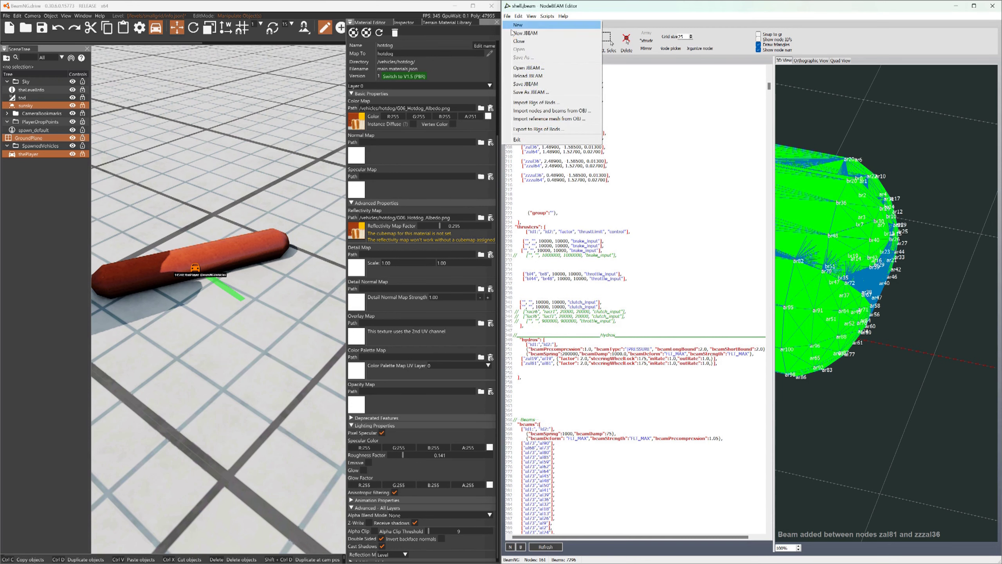
click(525, 83)
click(319, 10)
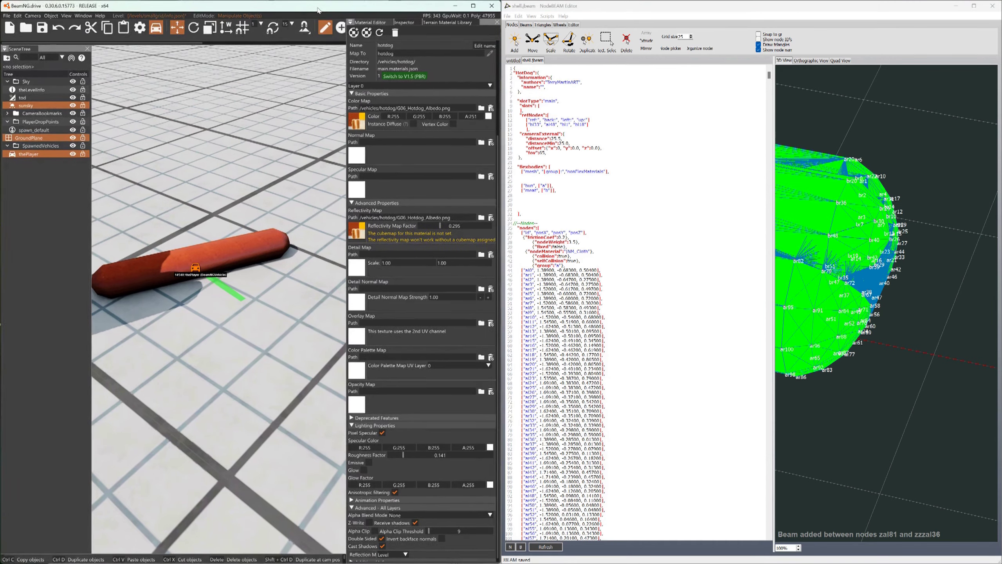
double_click(318, 10)
key(ctrl+r)
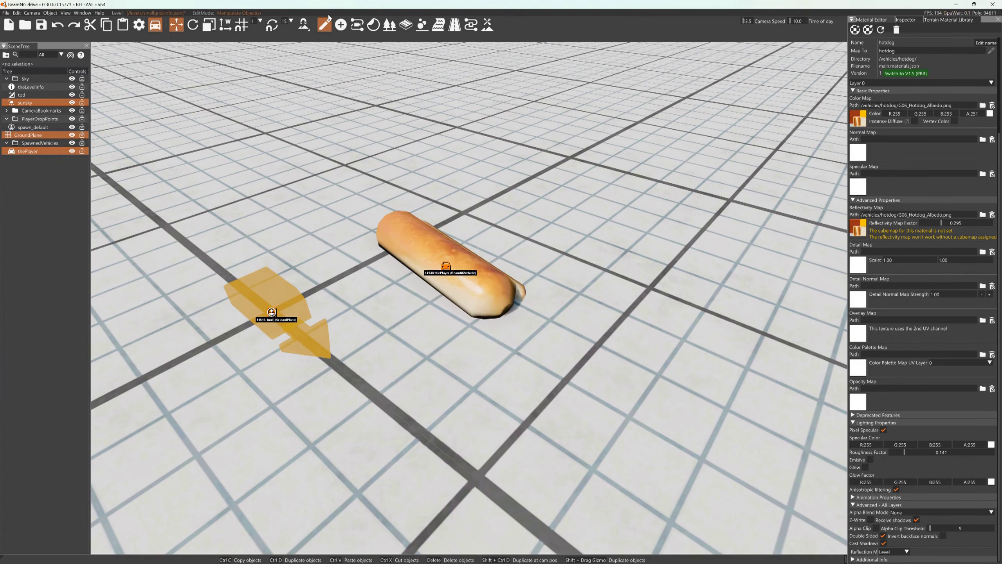
key(ctrl+r)
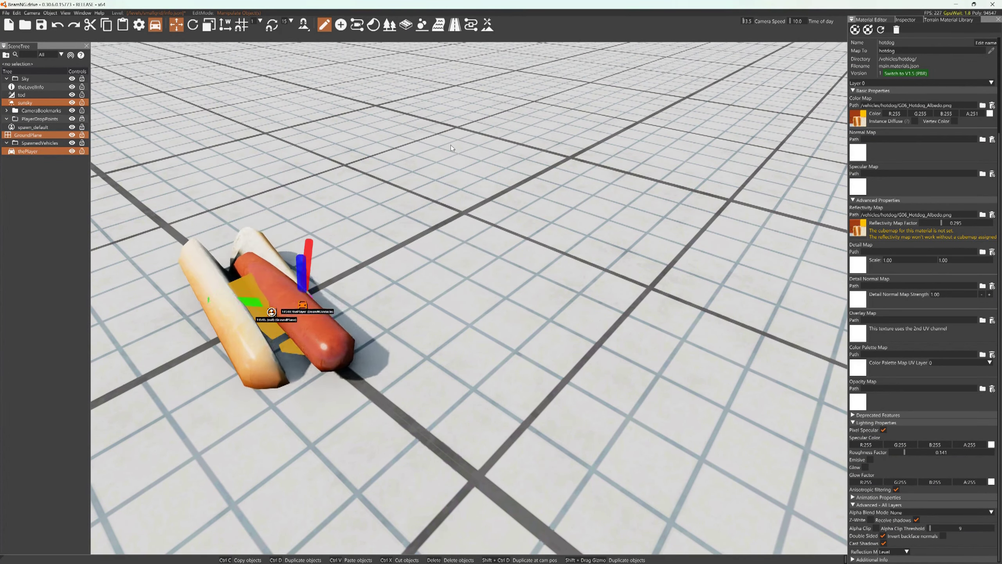
key(ctrl+r)
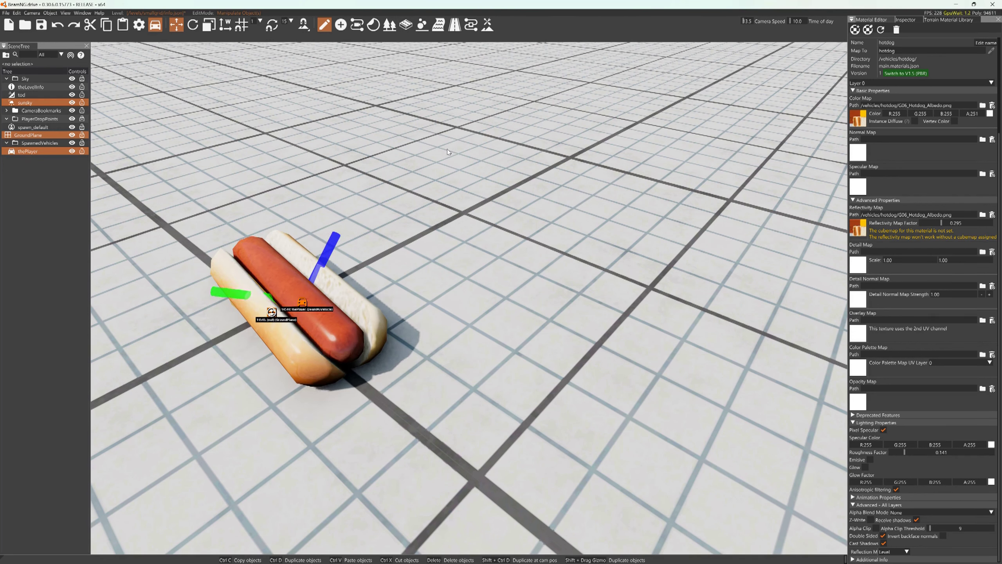
Show the beam debug wireframe and pull a hotdog node upward to test it
key(ctrl+b)
right_drag(441, 156, 663, 209)
key(a)
key(w)
right_drag(466, 277, 471, 191)
key(s)
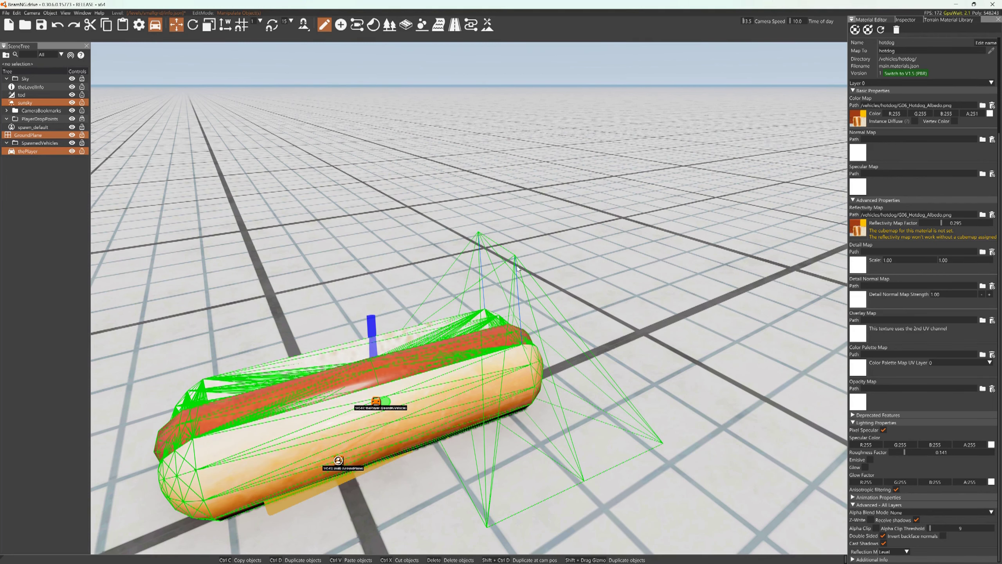
drag(517, 260, 508, 202)
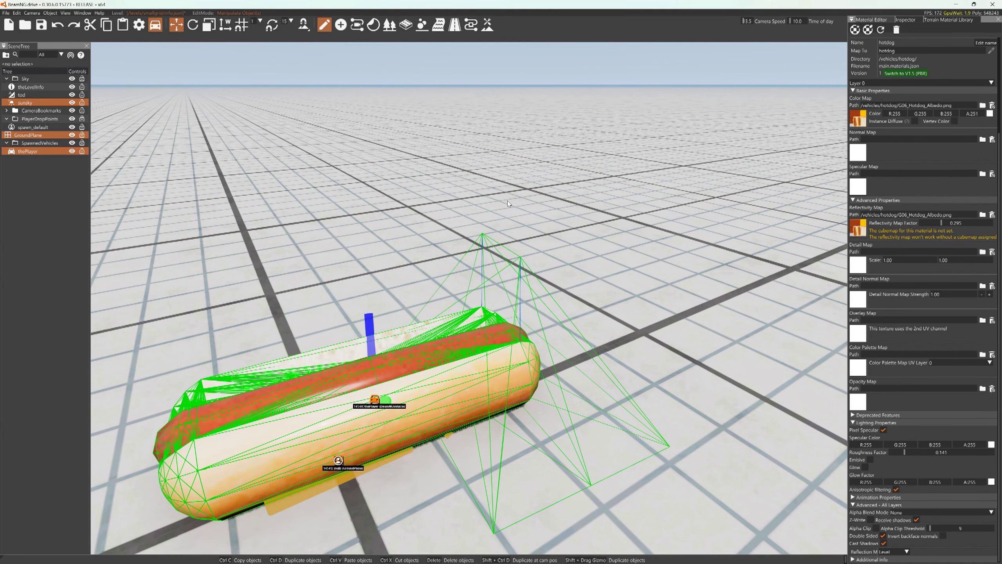
key(d)
right_drag(504, 204, 434, 222)
right_drag(560, 223, 502, 207)
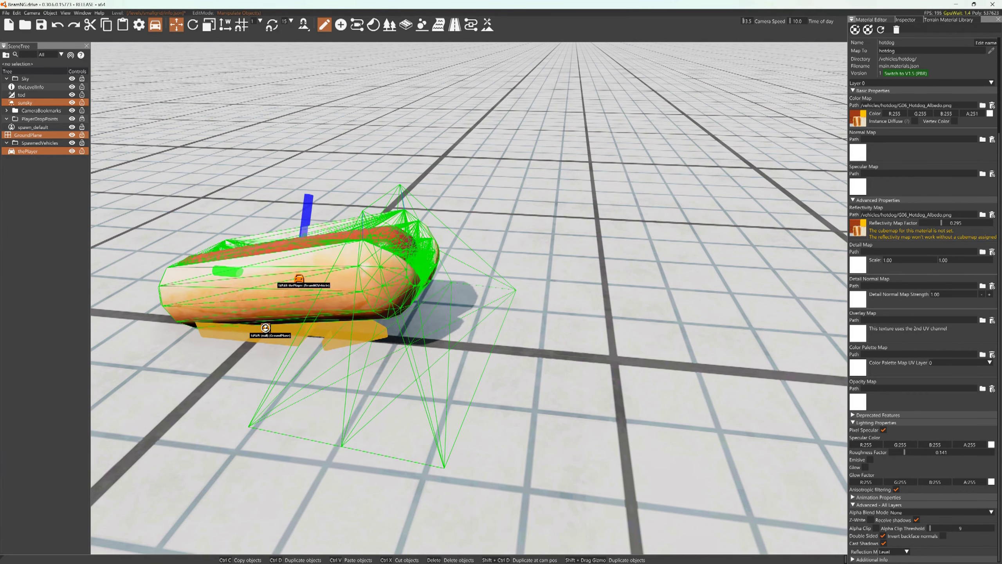
Reset the collapsed hotdog and launch the sausage out of the bun
key(r)
right_drag(469, 298, 793, 276)
key(a)
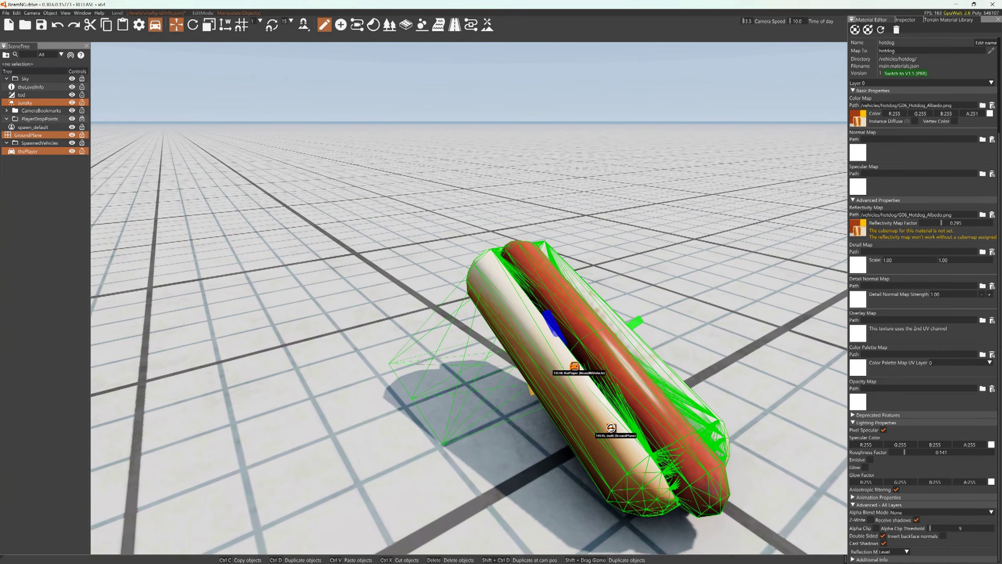
key(r)
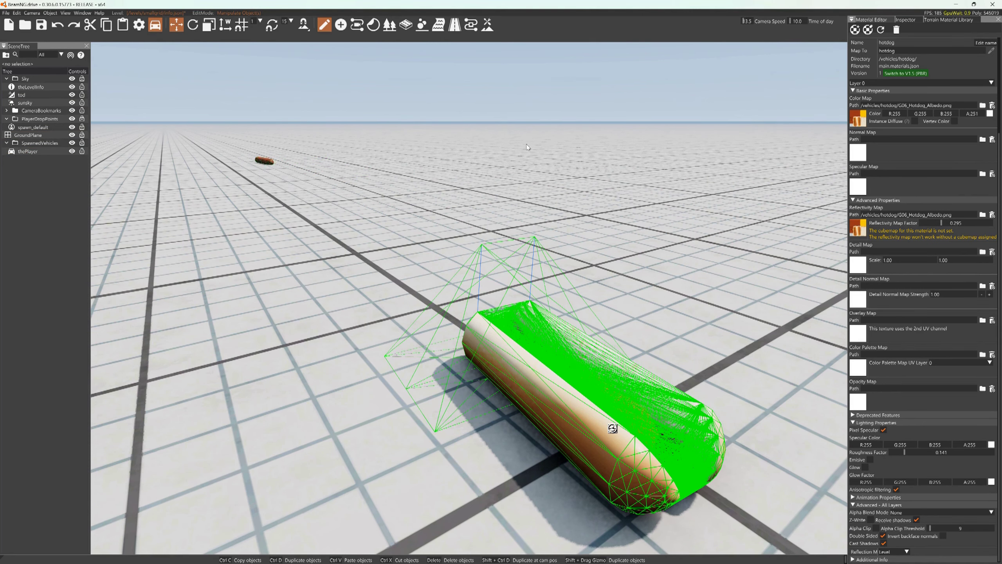
Leave the World Editor and reset the hotdog so the sausage sits back in its bun
key(F11)
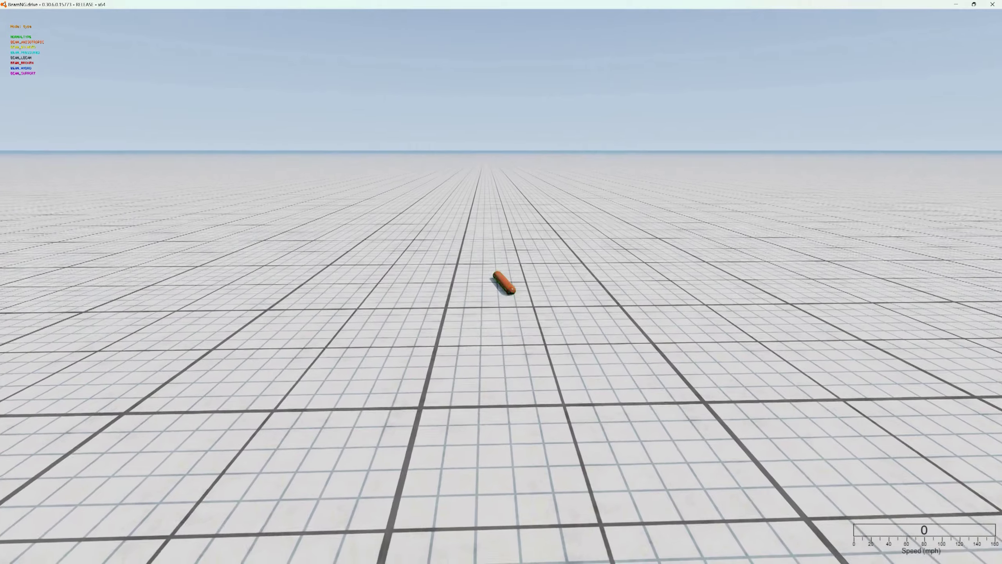
right_drag(472, 140, 545, 139)
key(r)
mouse_move(475, 139)
right_down()
mouse_move(499, 132)
mouse_move(477, 148)
mouse_move(474, 140)
right_up()
key(a)
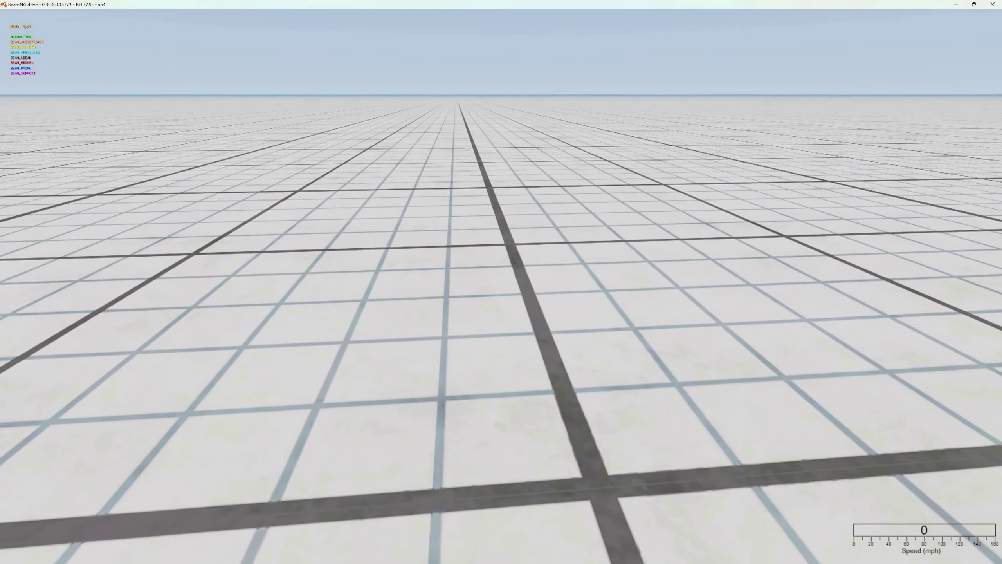
Replace the hotdog with the Gavril Roamer Sheriff (A) from the vehicle selector
key(e)
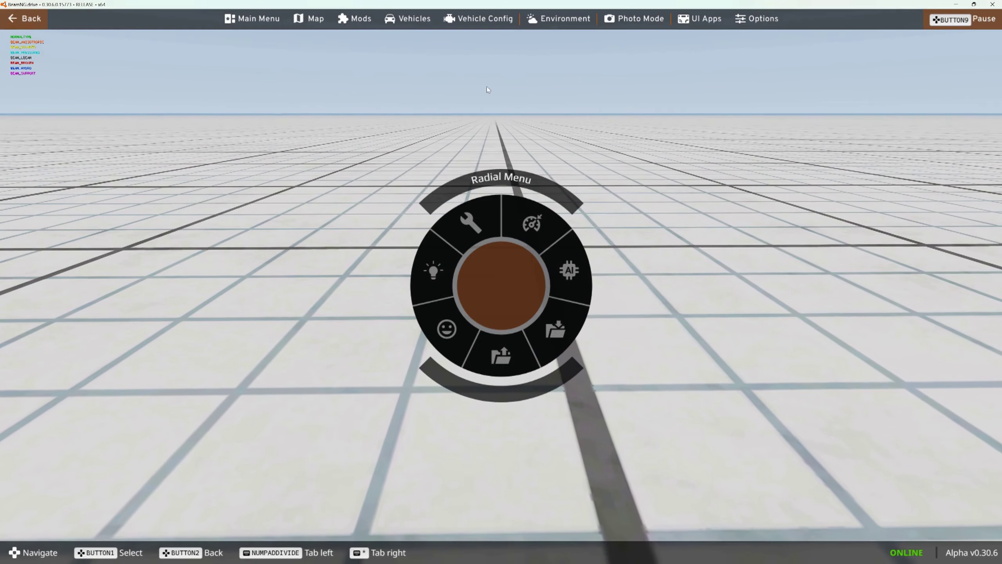
click(417, 20)
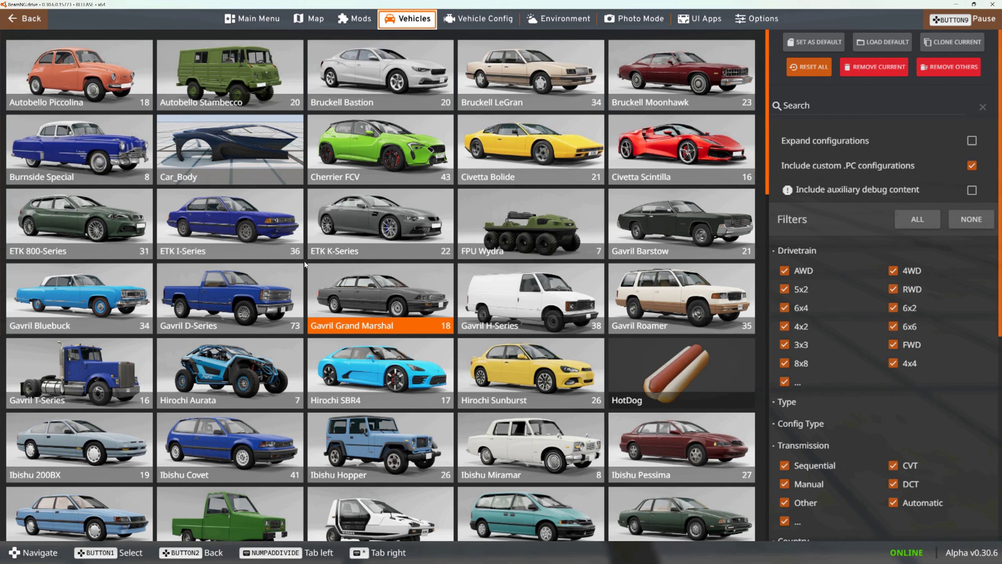
click(253, 222)
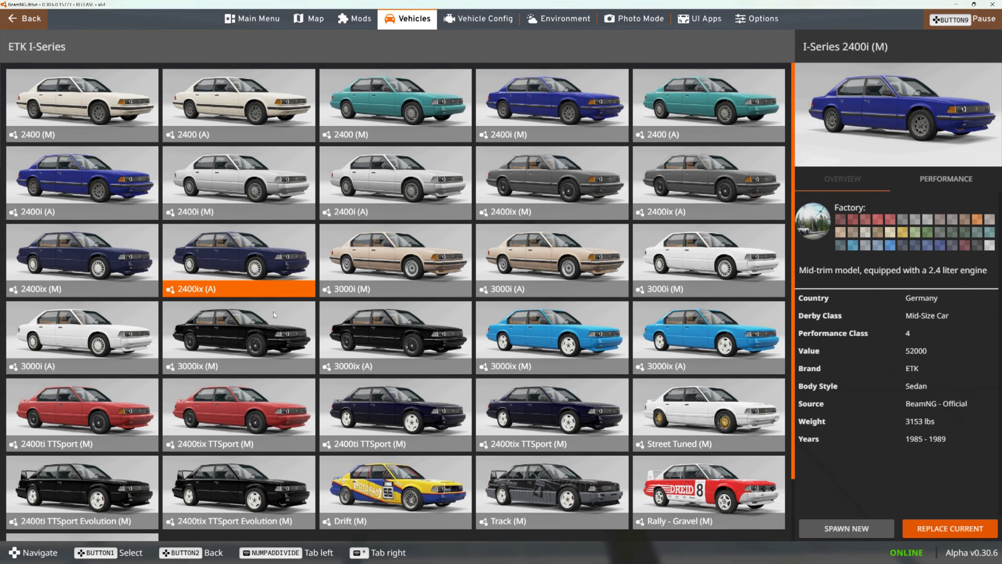
scroll(437, 384, down, 1)
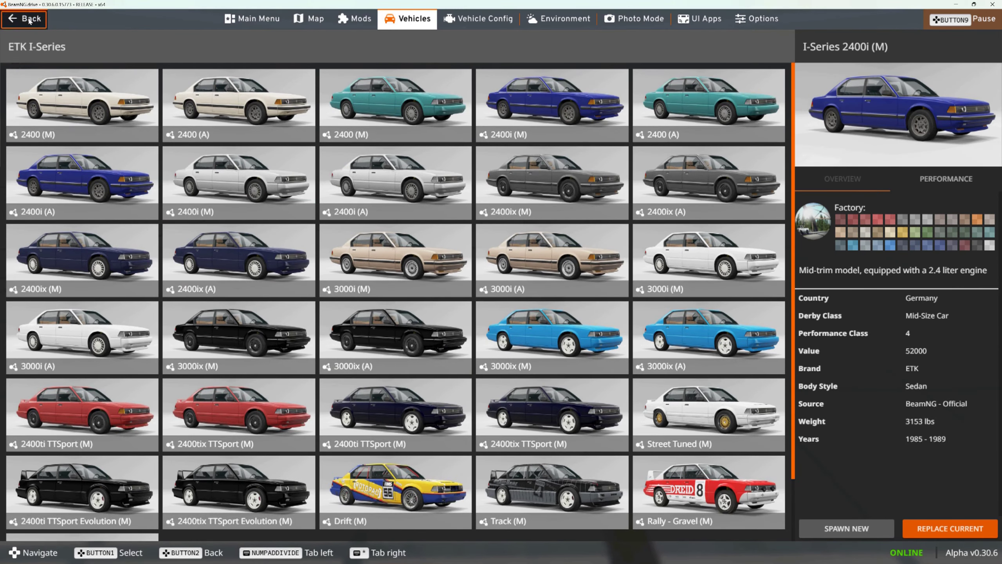
click(23, 18)
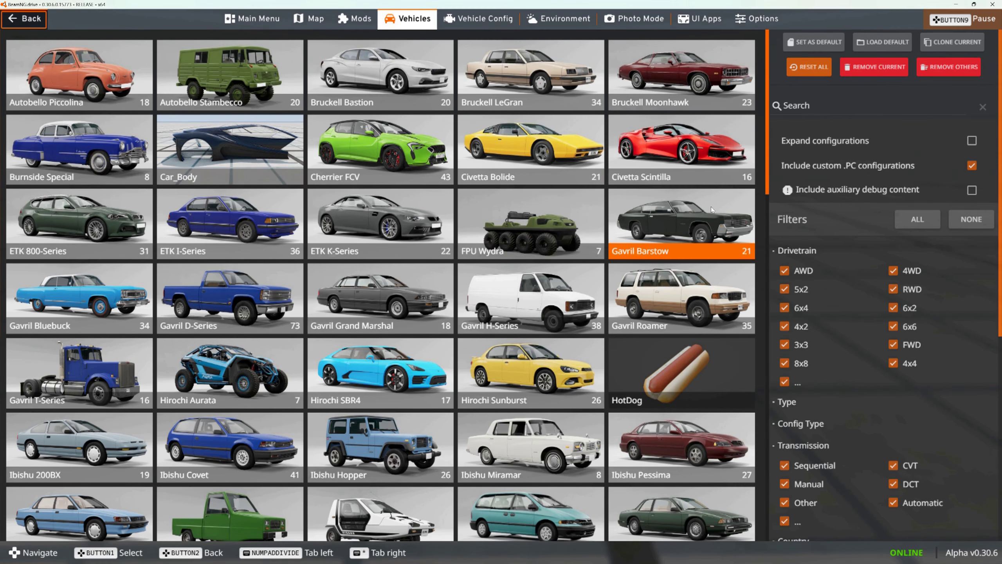
click(686, 295)
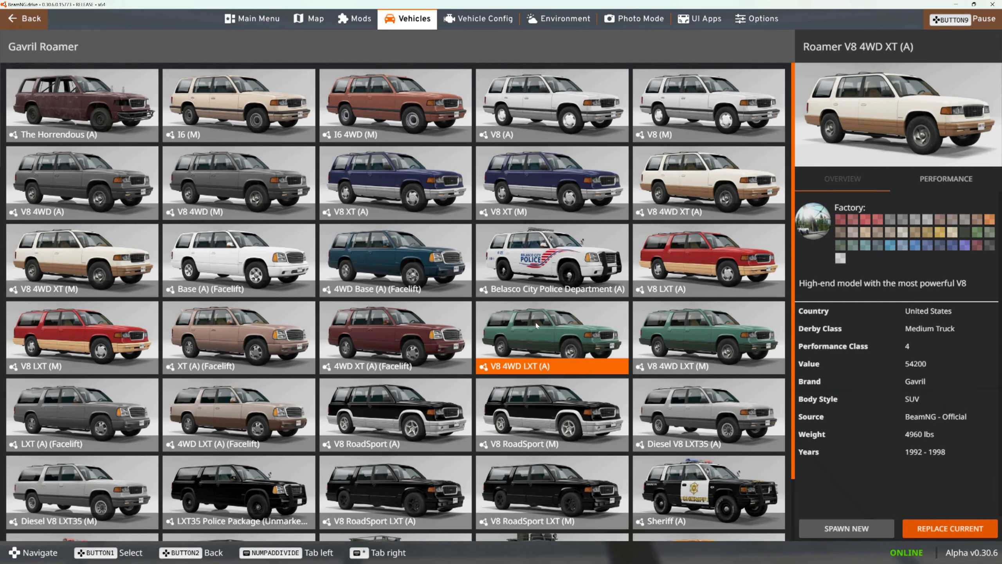
click(710, 499)
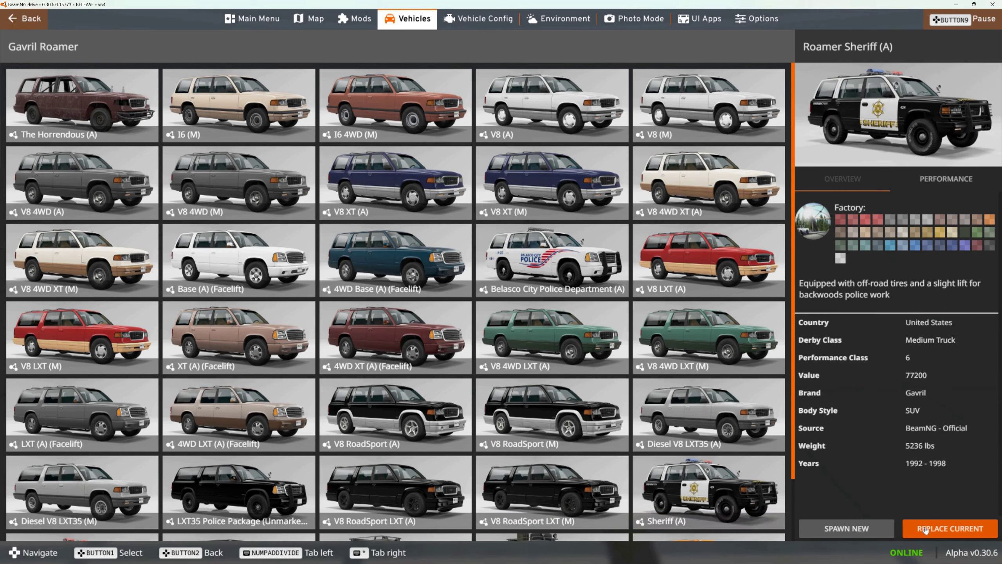
click(870, 533)
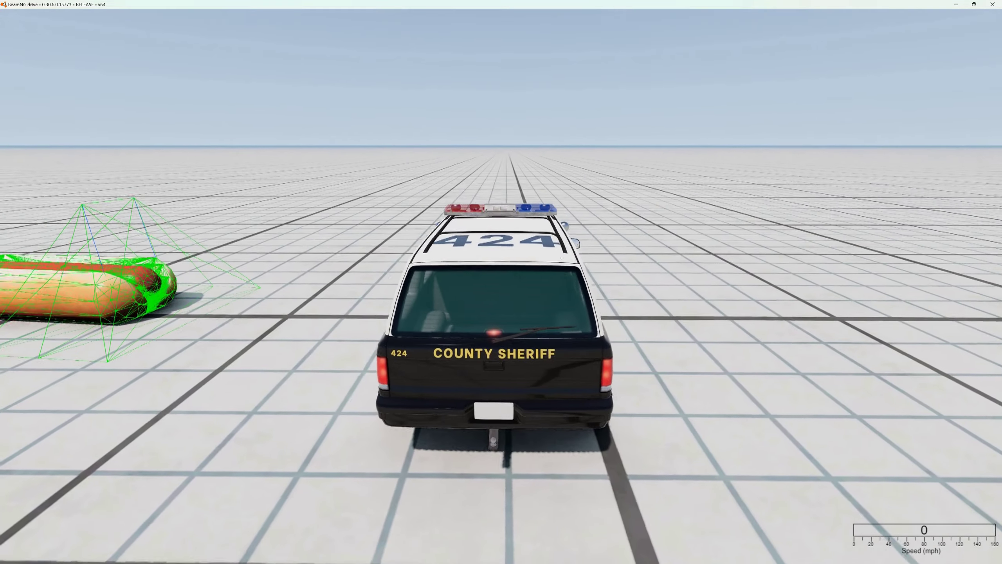
Frame the sheriff SUV with the camera and switch control back to the hotdog
right_drag(501, 282, 777, 319)
key(shift+c)
key(a)
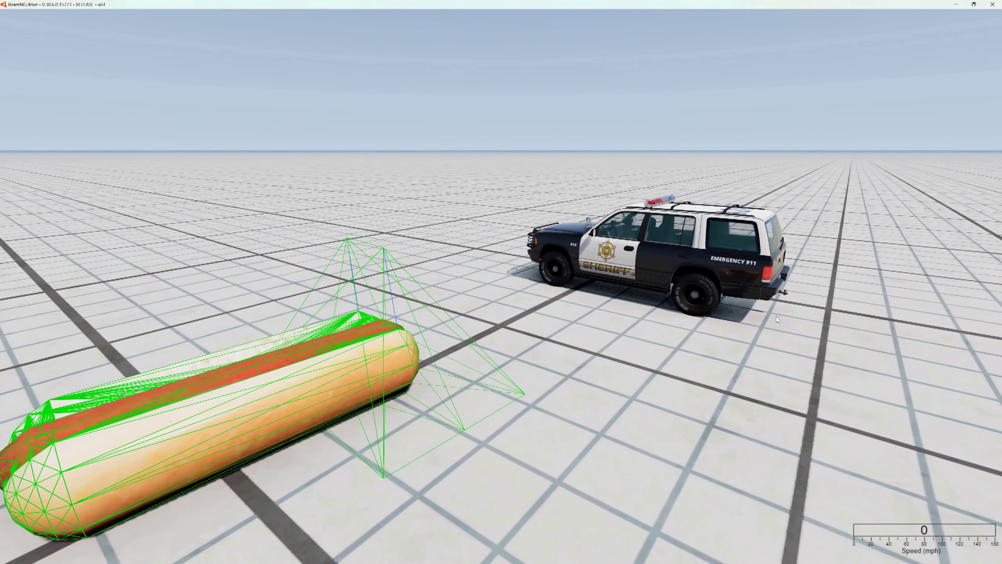
key(Tab)
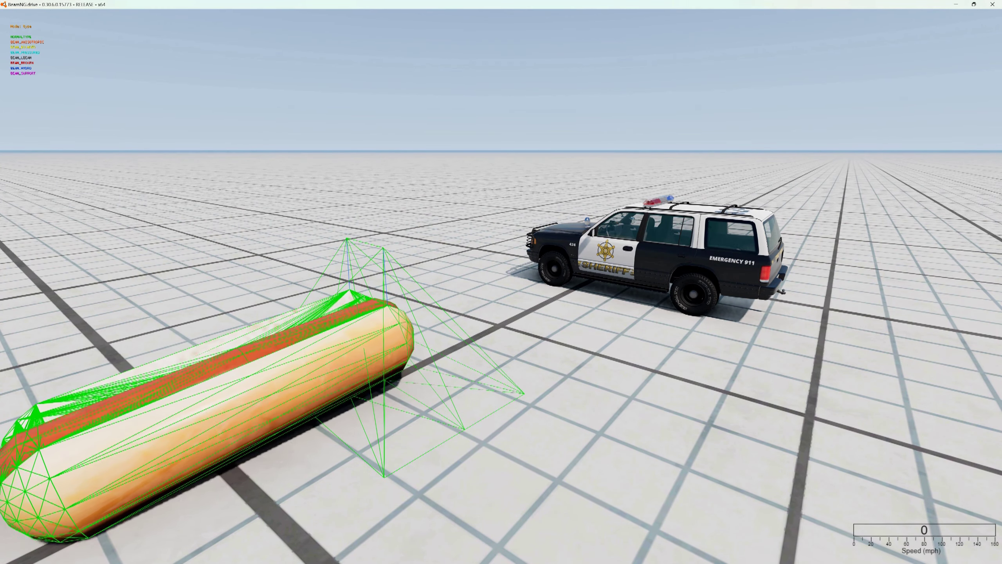
Launch the sausage into the sheriff SUV repeatedly, resetting between shots
key(r)
key(space)
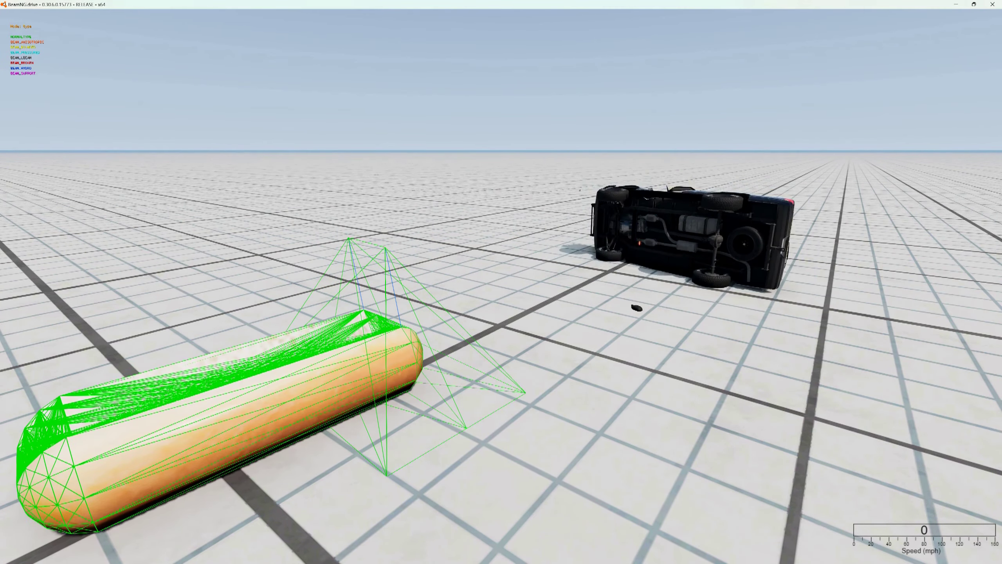
key(r)
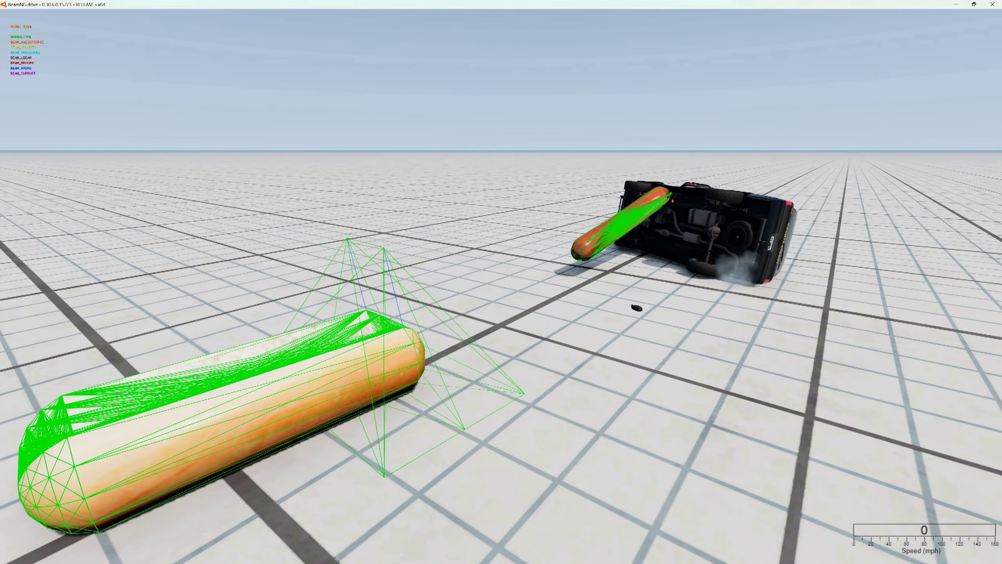
key(r)
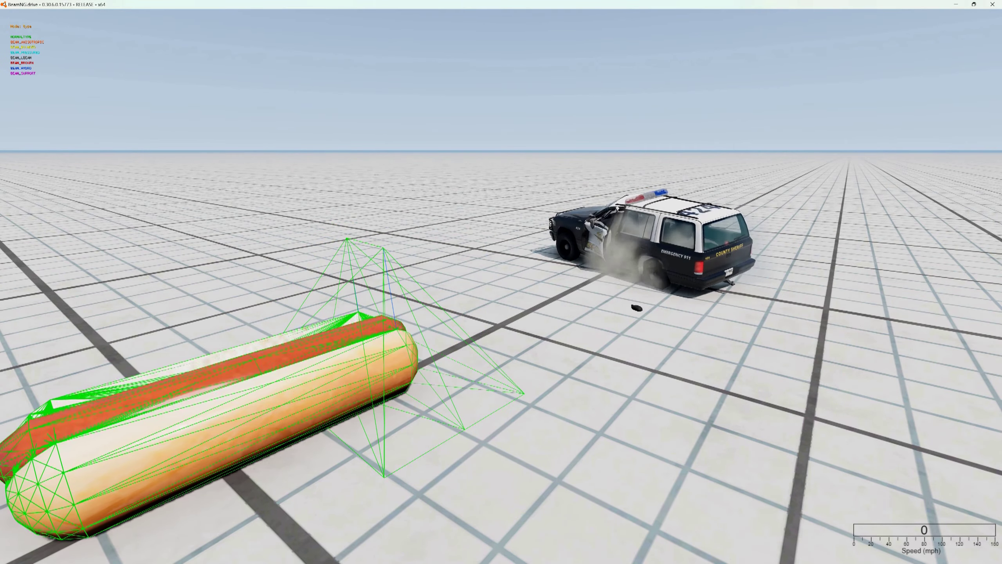
key(r)
key(r)
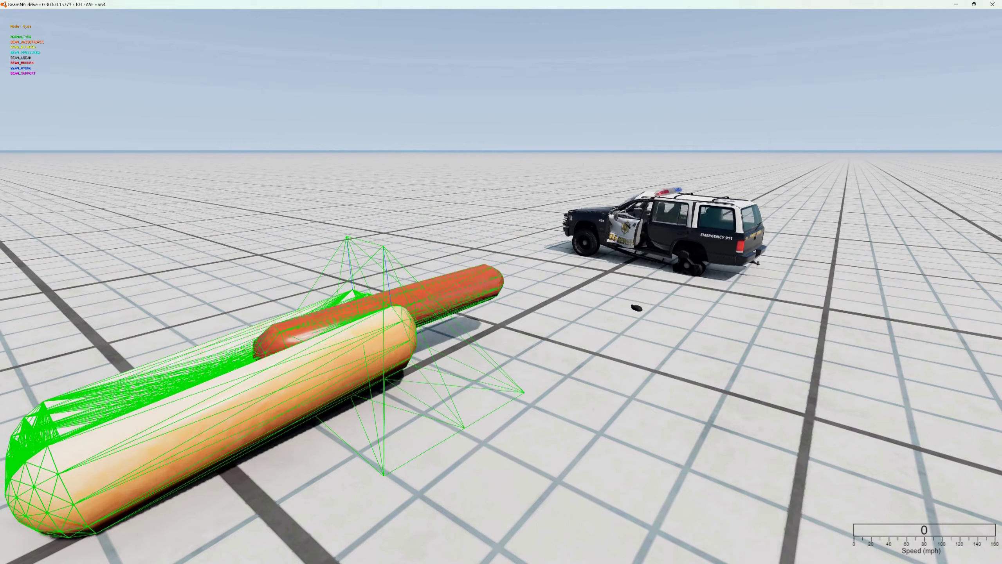
key(r)
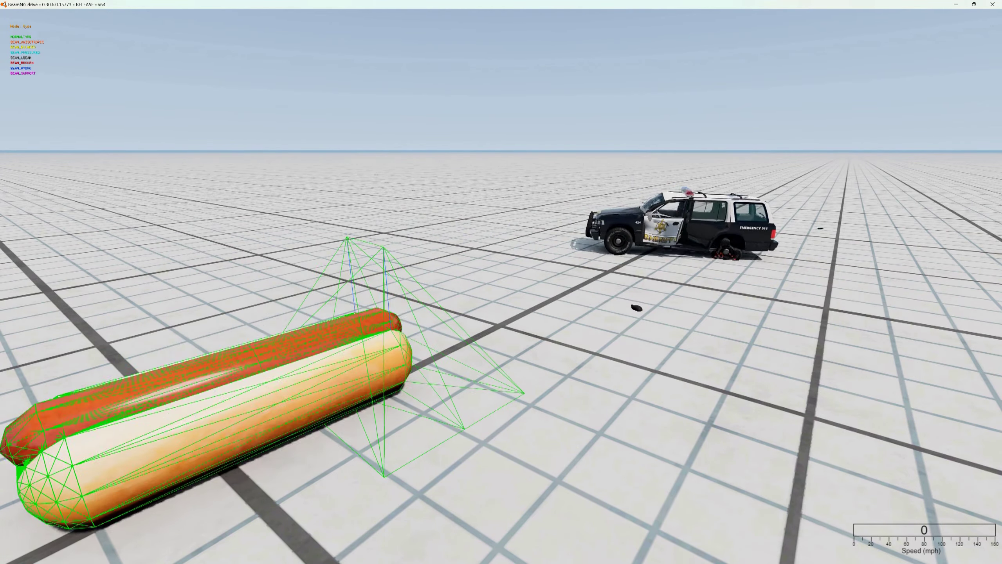
key(r)
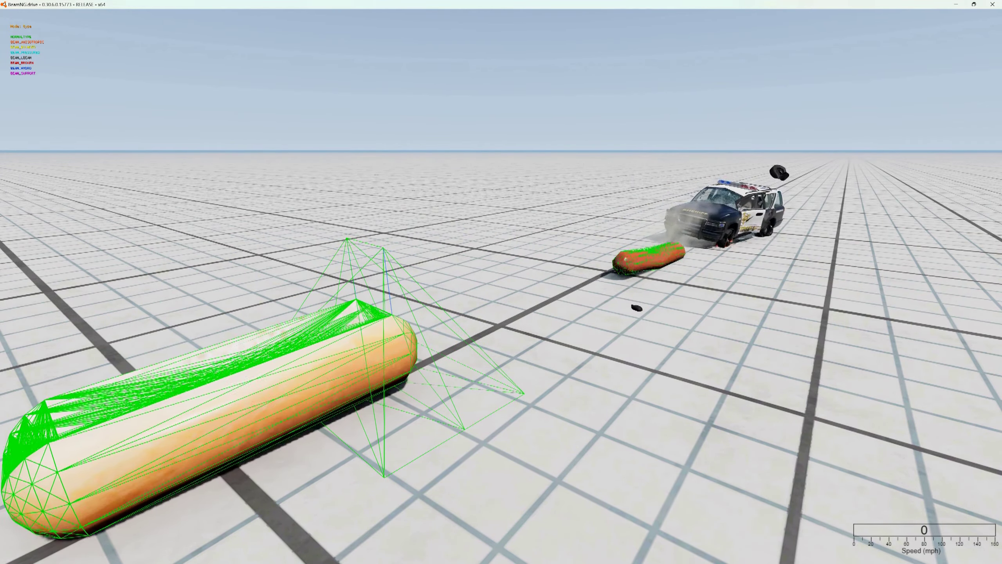